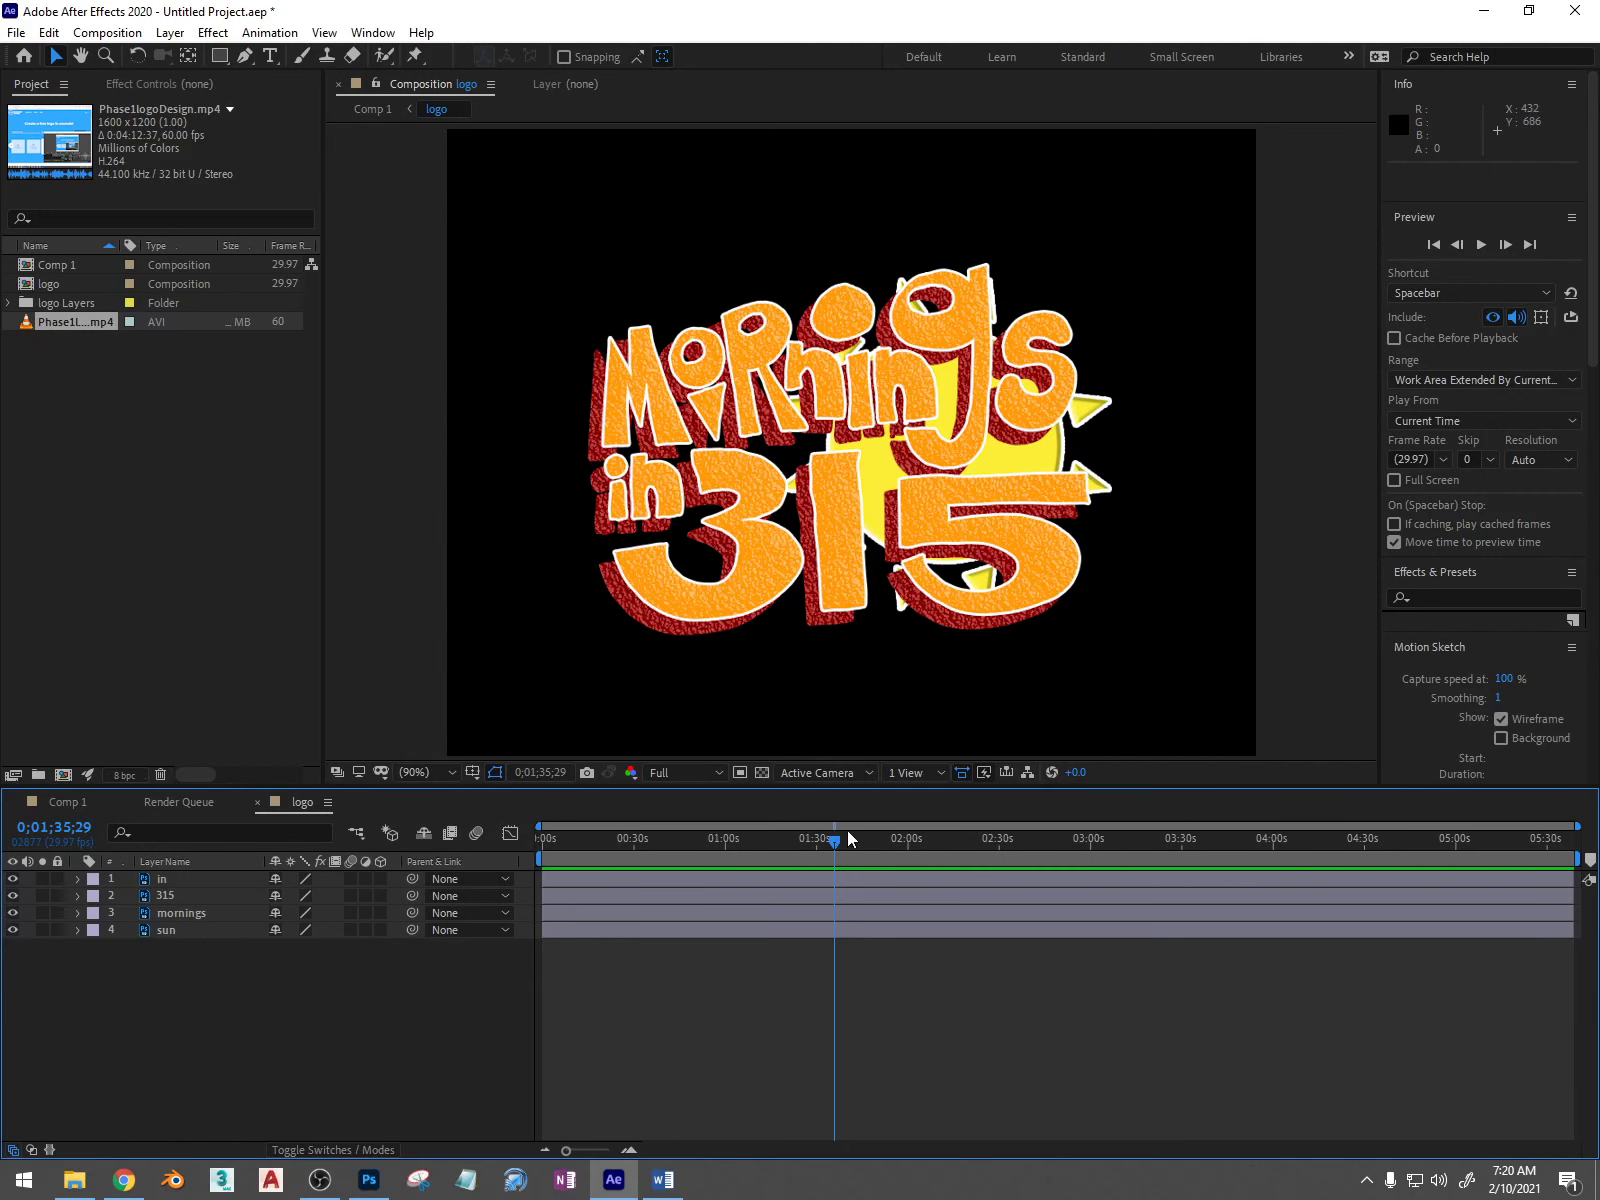
Step: From frame 0, cut the logo composition's duration to about 5 seconds in Composition Settings
left_click_drag(833, 843, 512, 856)
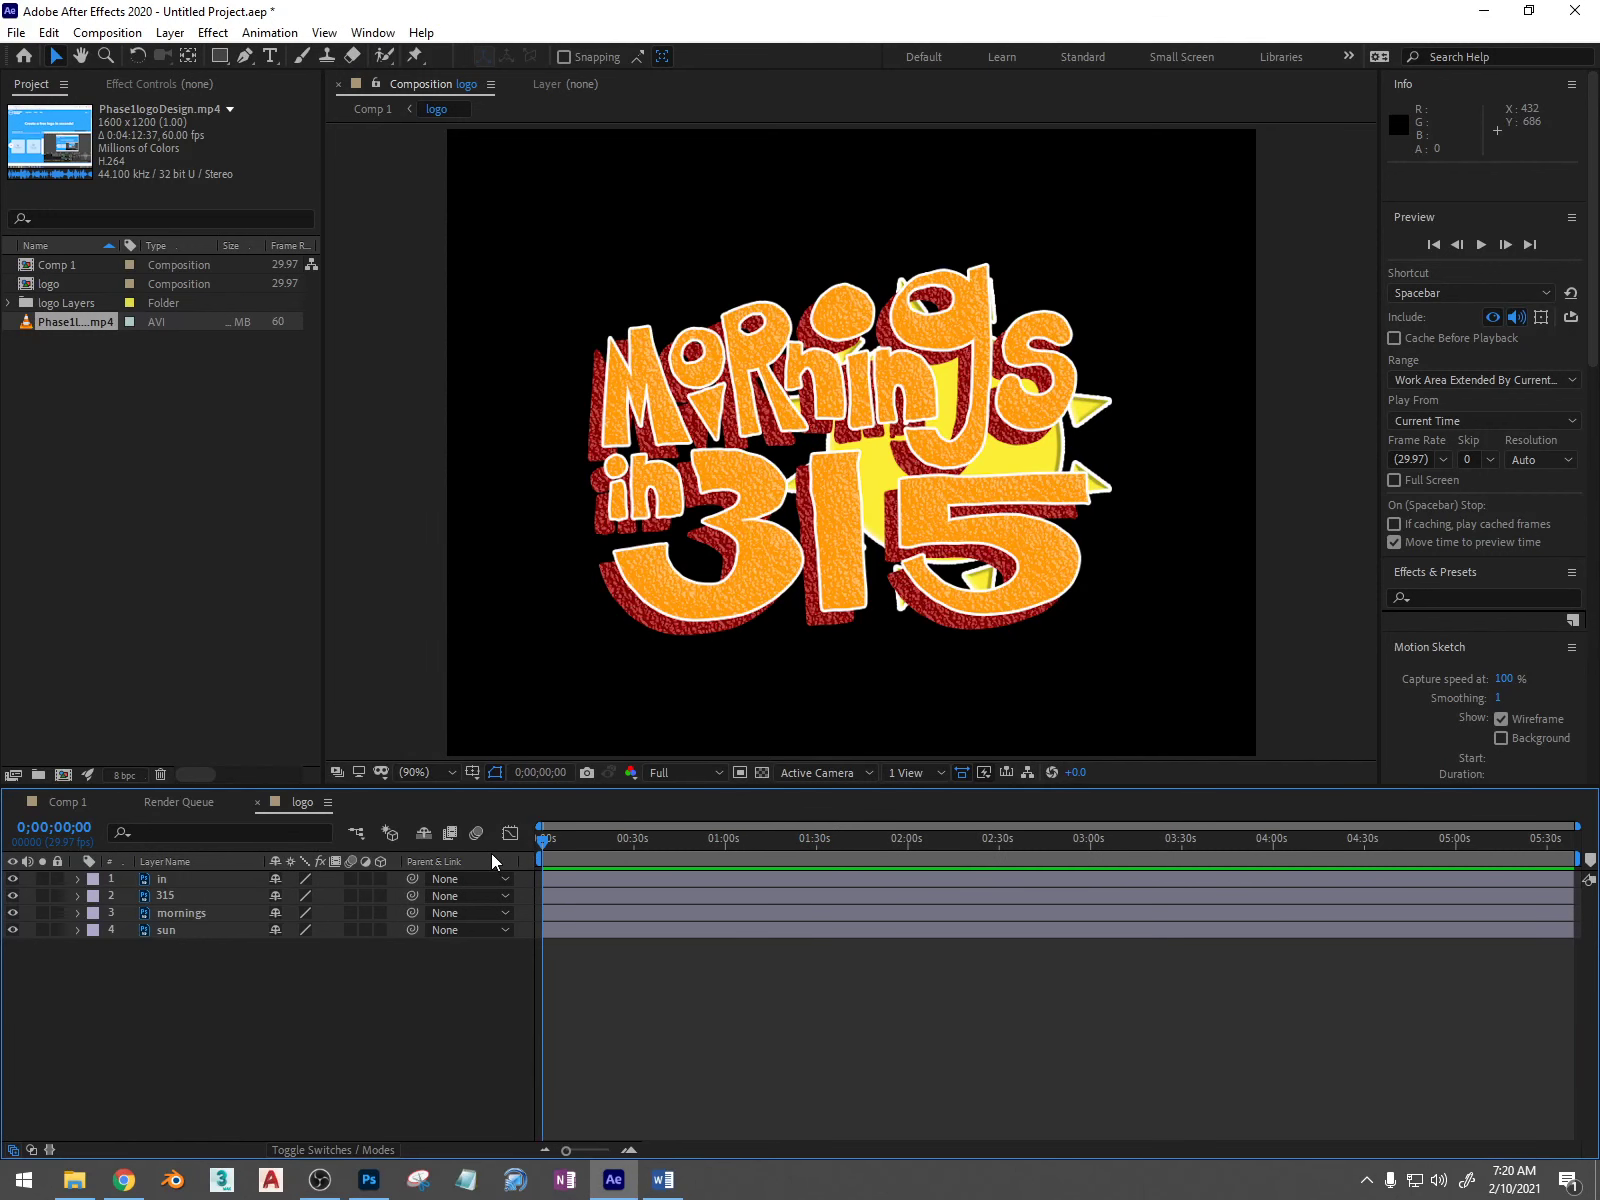
key("ctrl+k")
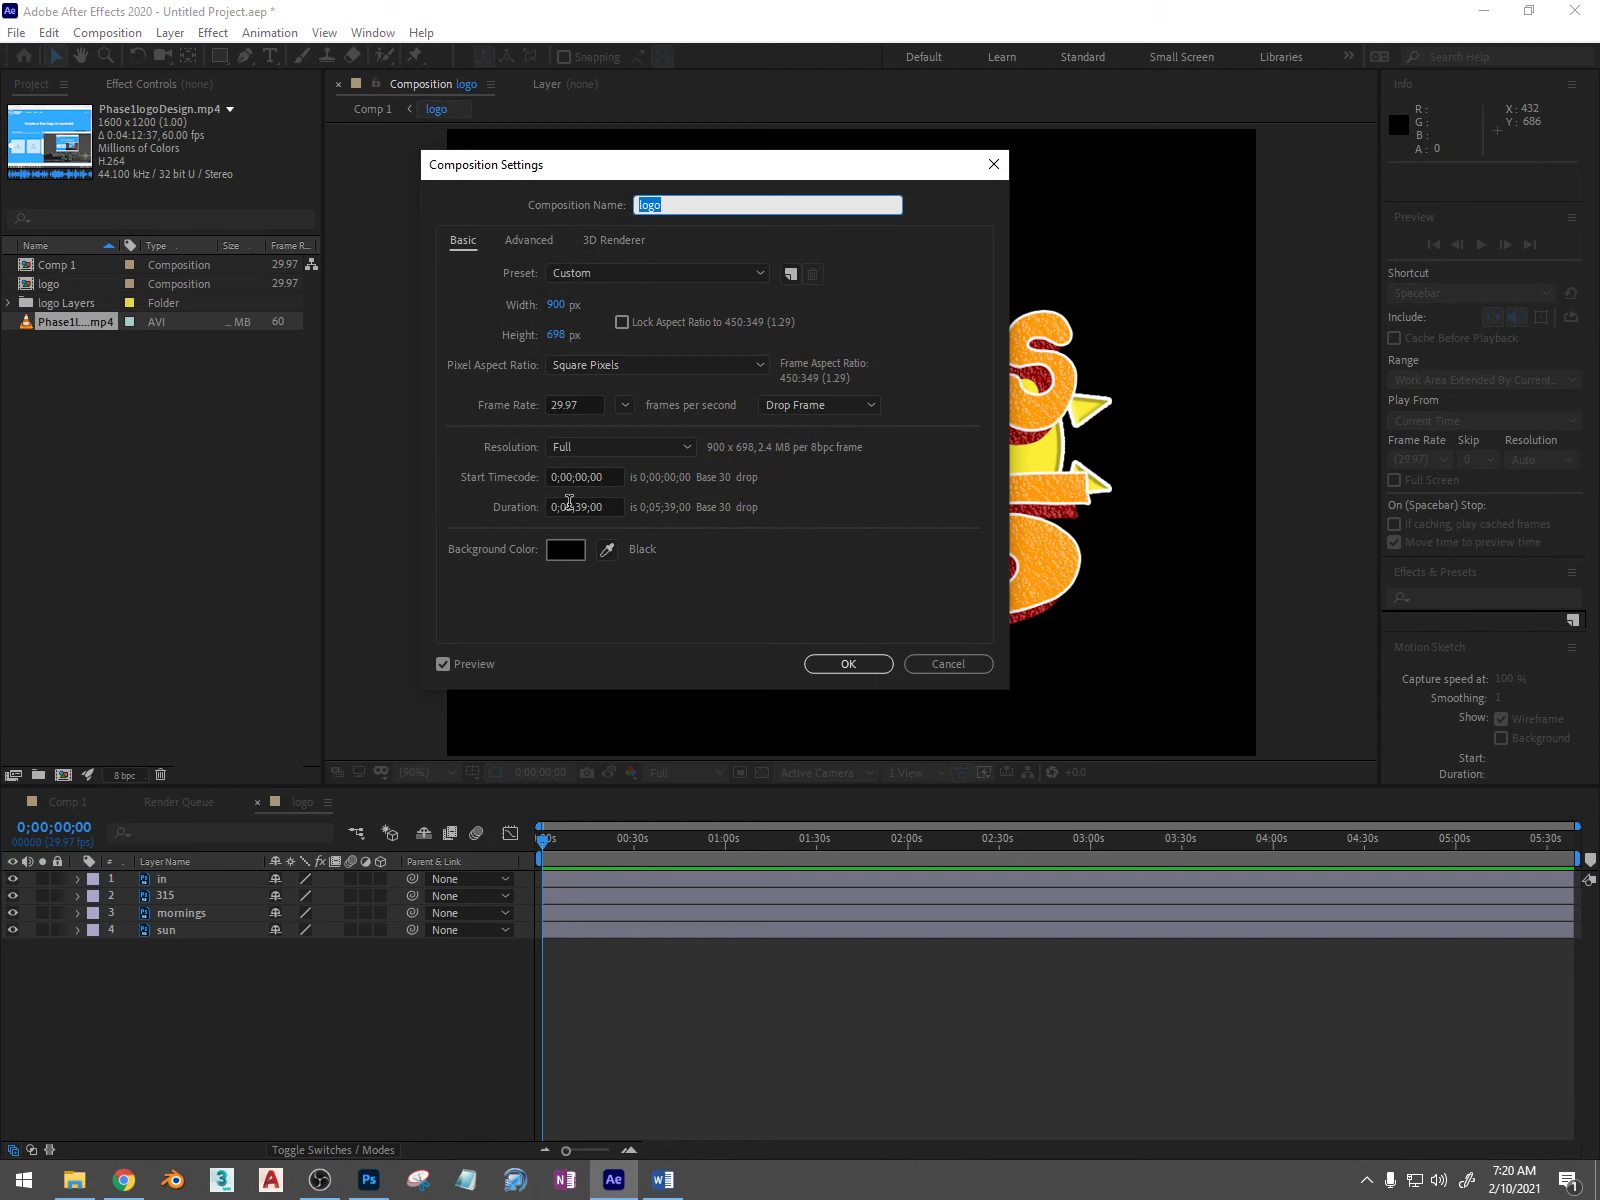
left_click(570, 508)
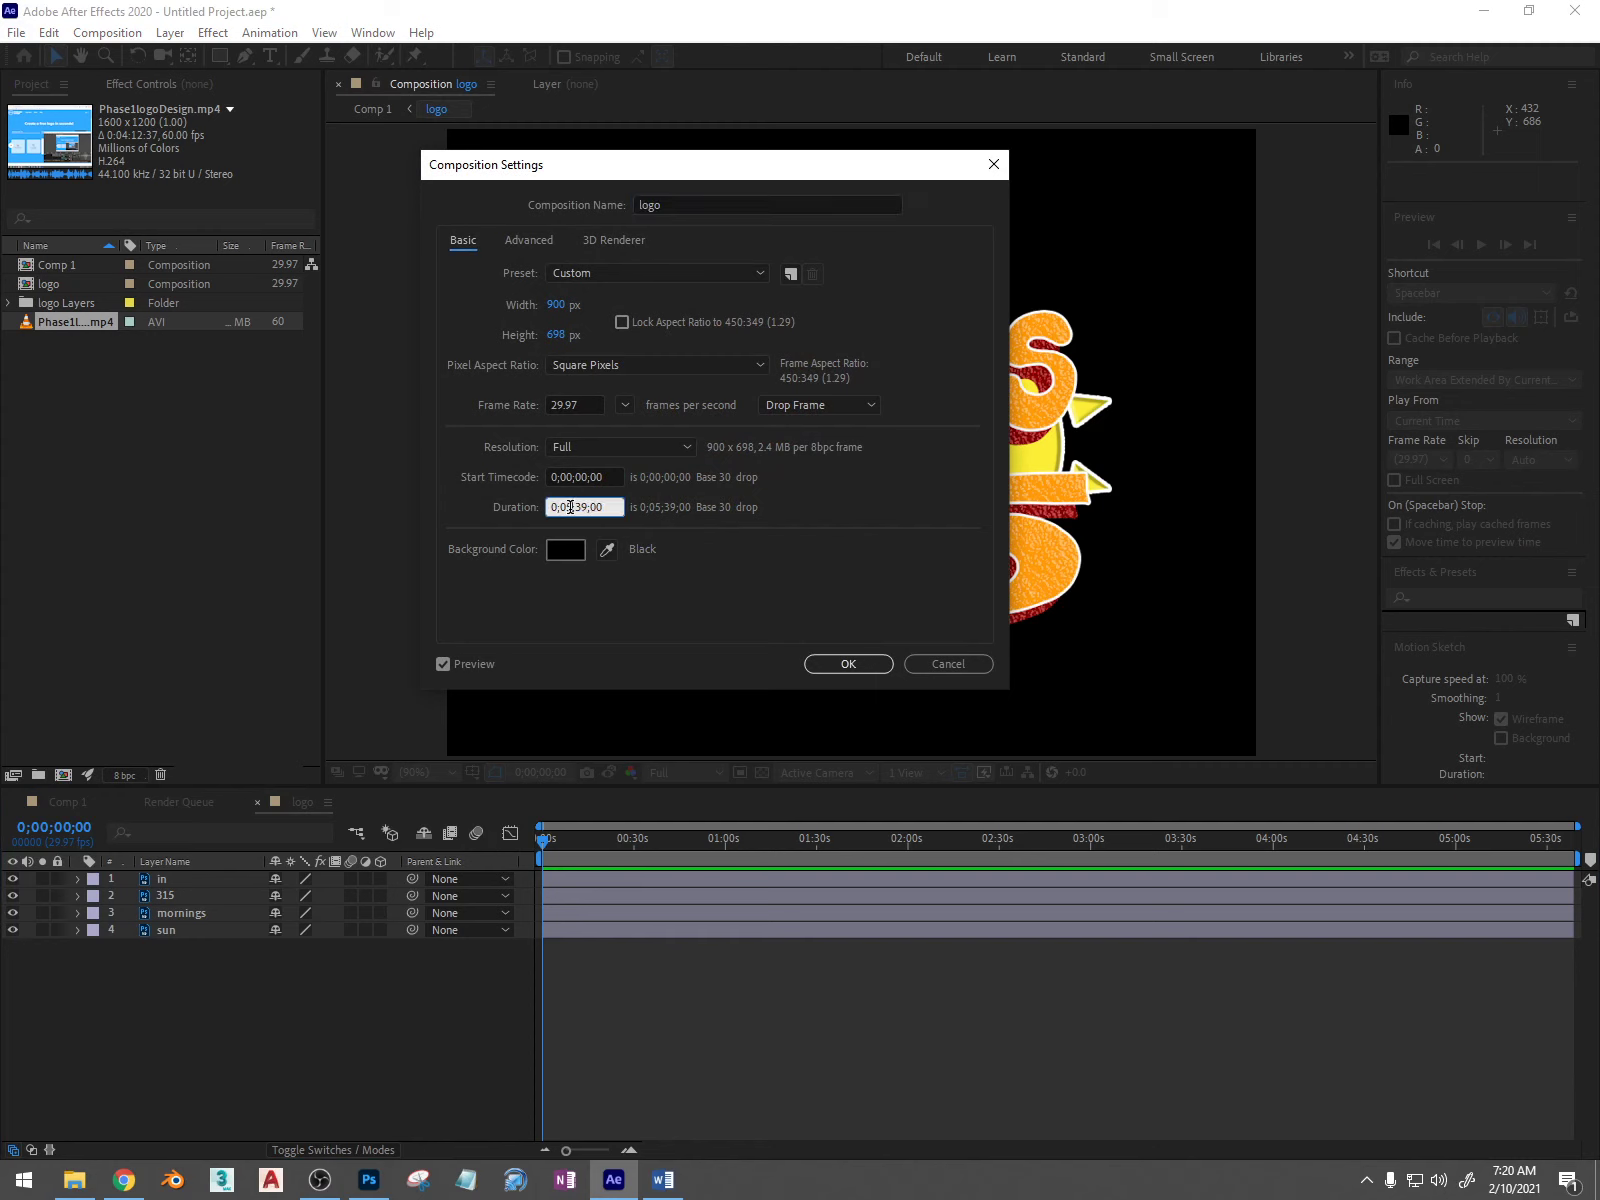
key("BackSpace")
type("0")
key("BackSpace")
key("Return")
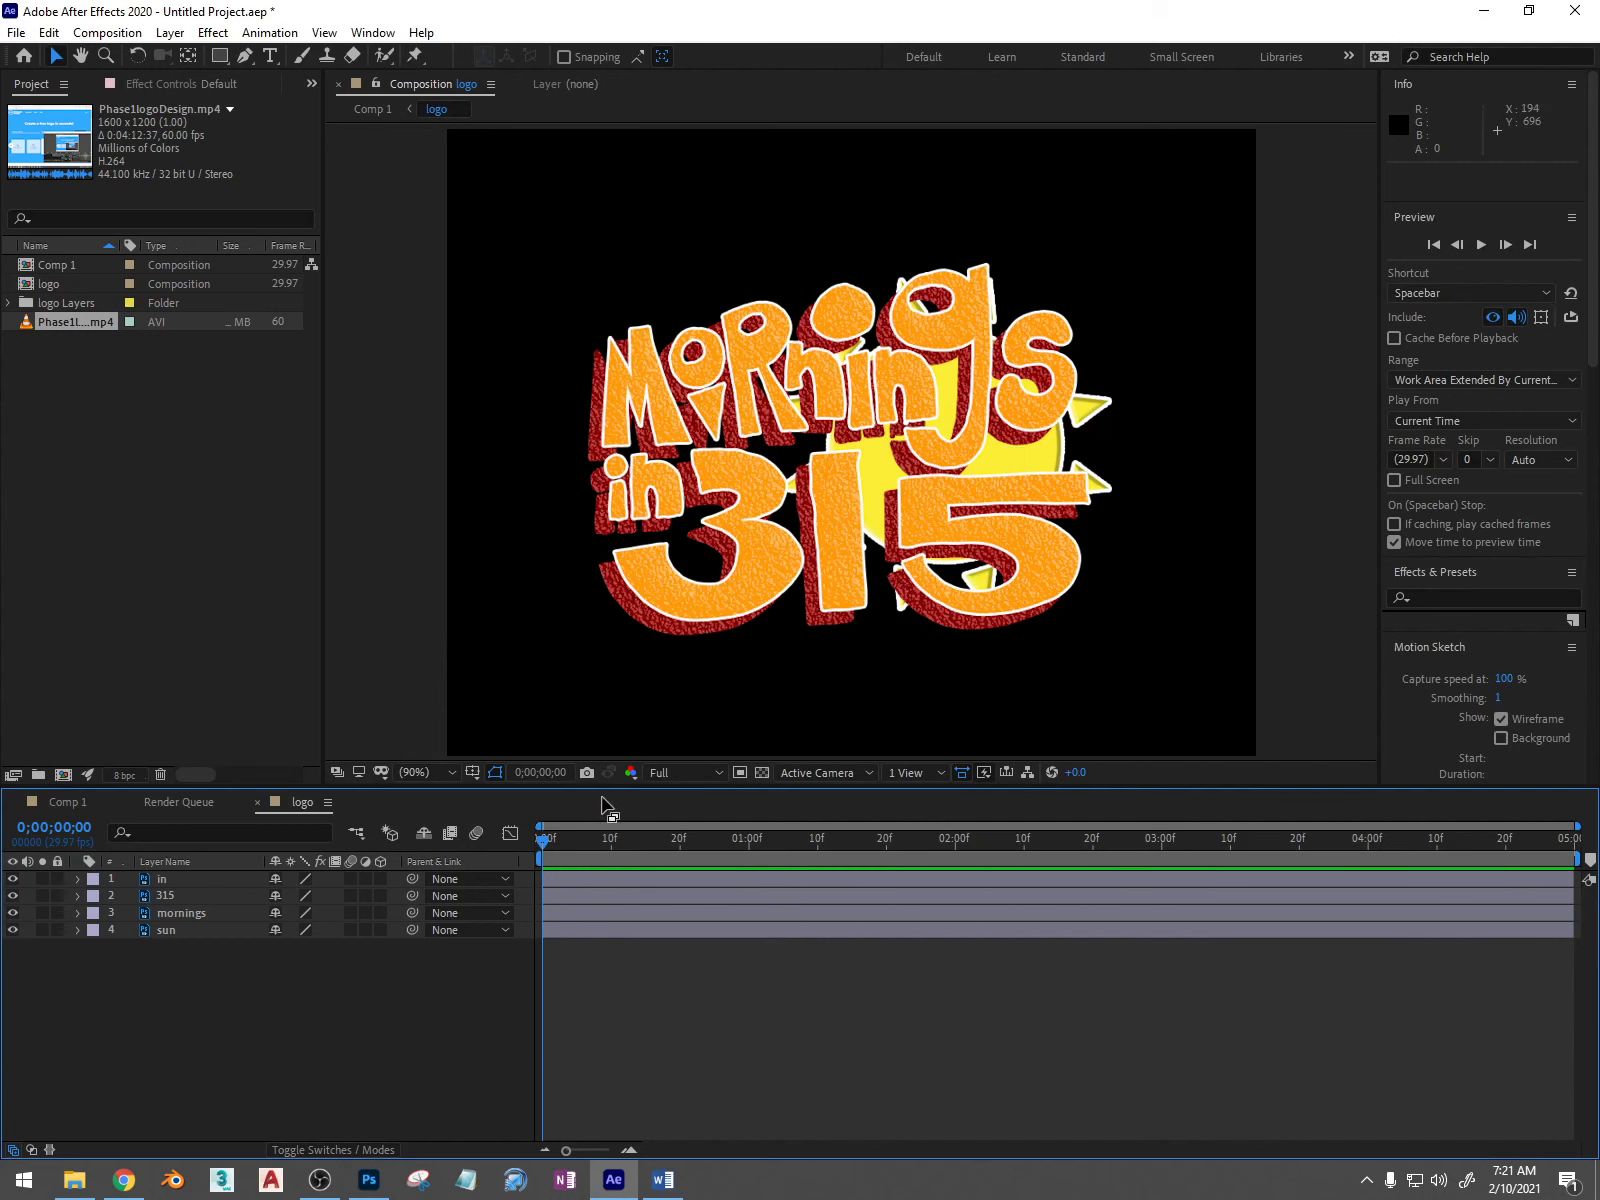
mouse_move(567, 1150)
left_mouse_down()
mouse_move(610, 1150)
mouse_move(566, 1150)
left_mouse_up()
left_click(737, 840)
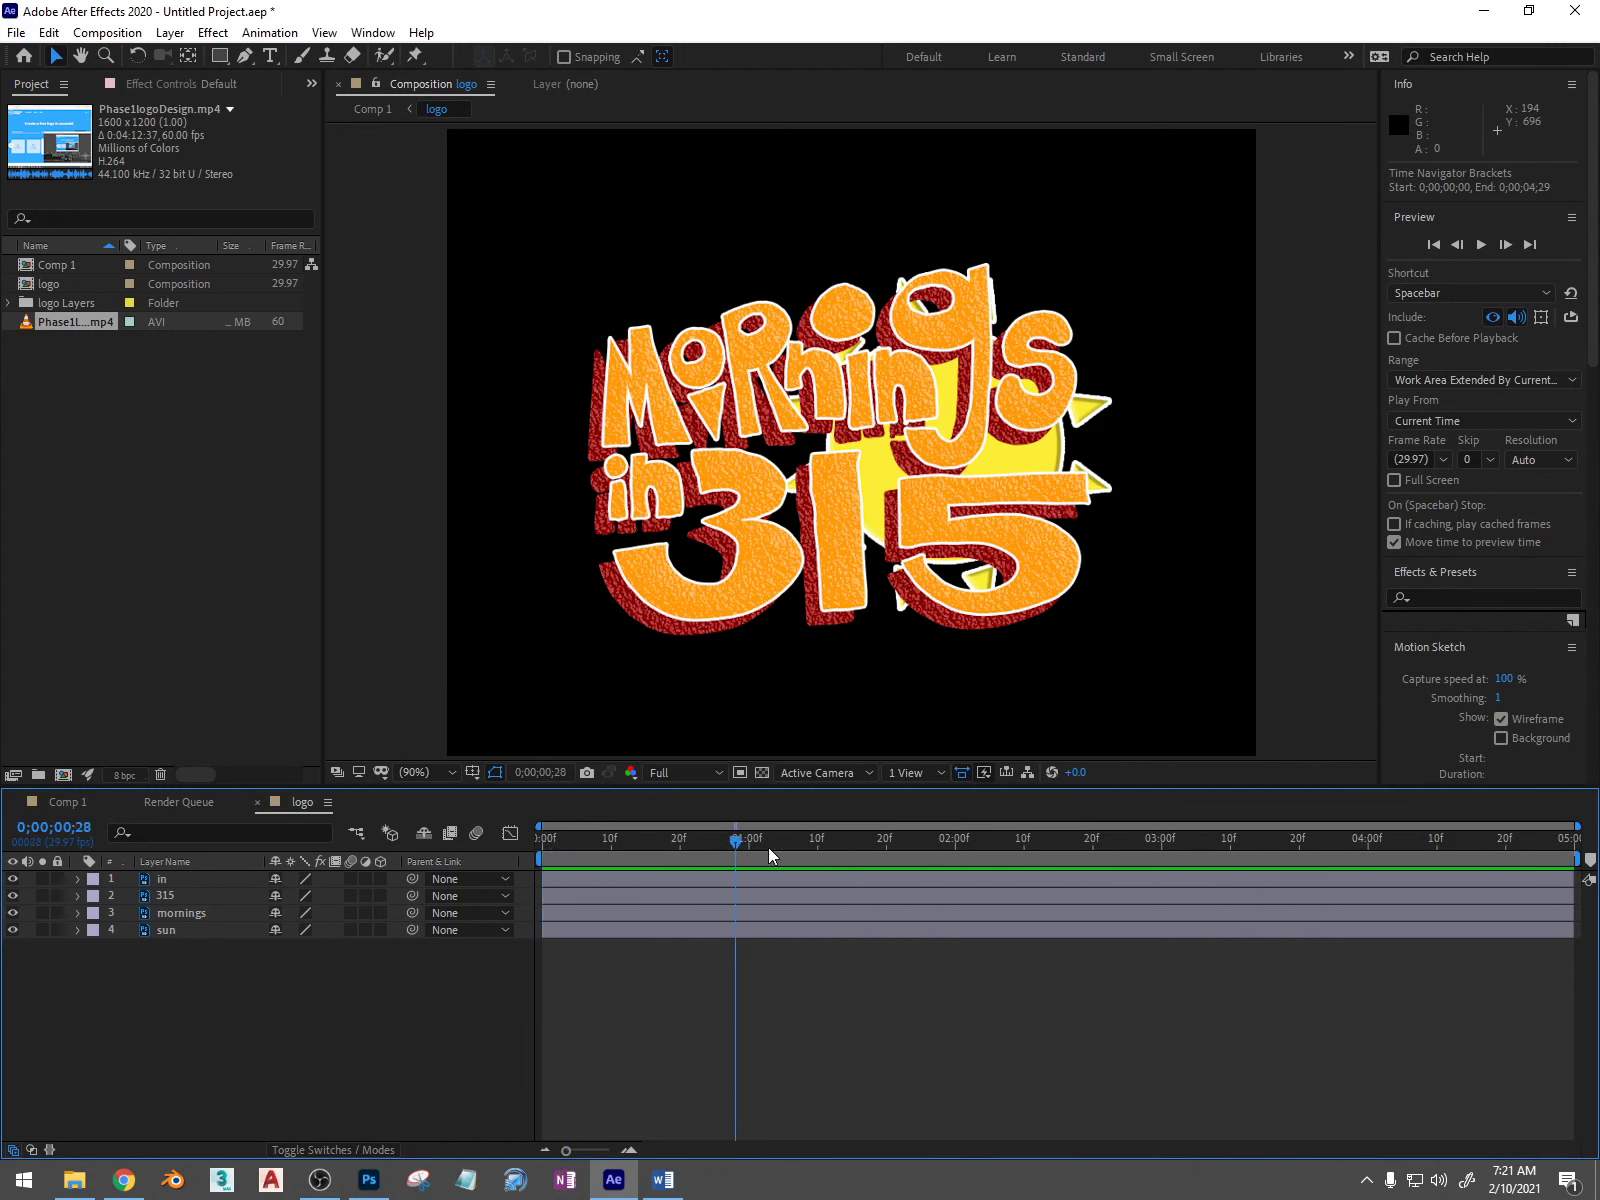
left_click_drag(768, 847, 404, 864)
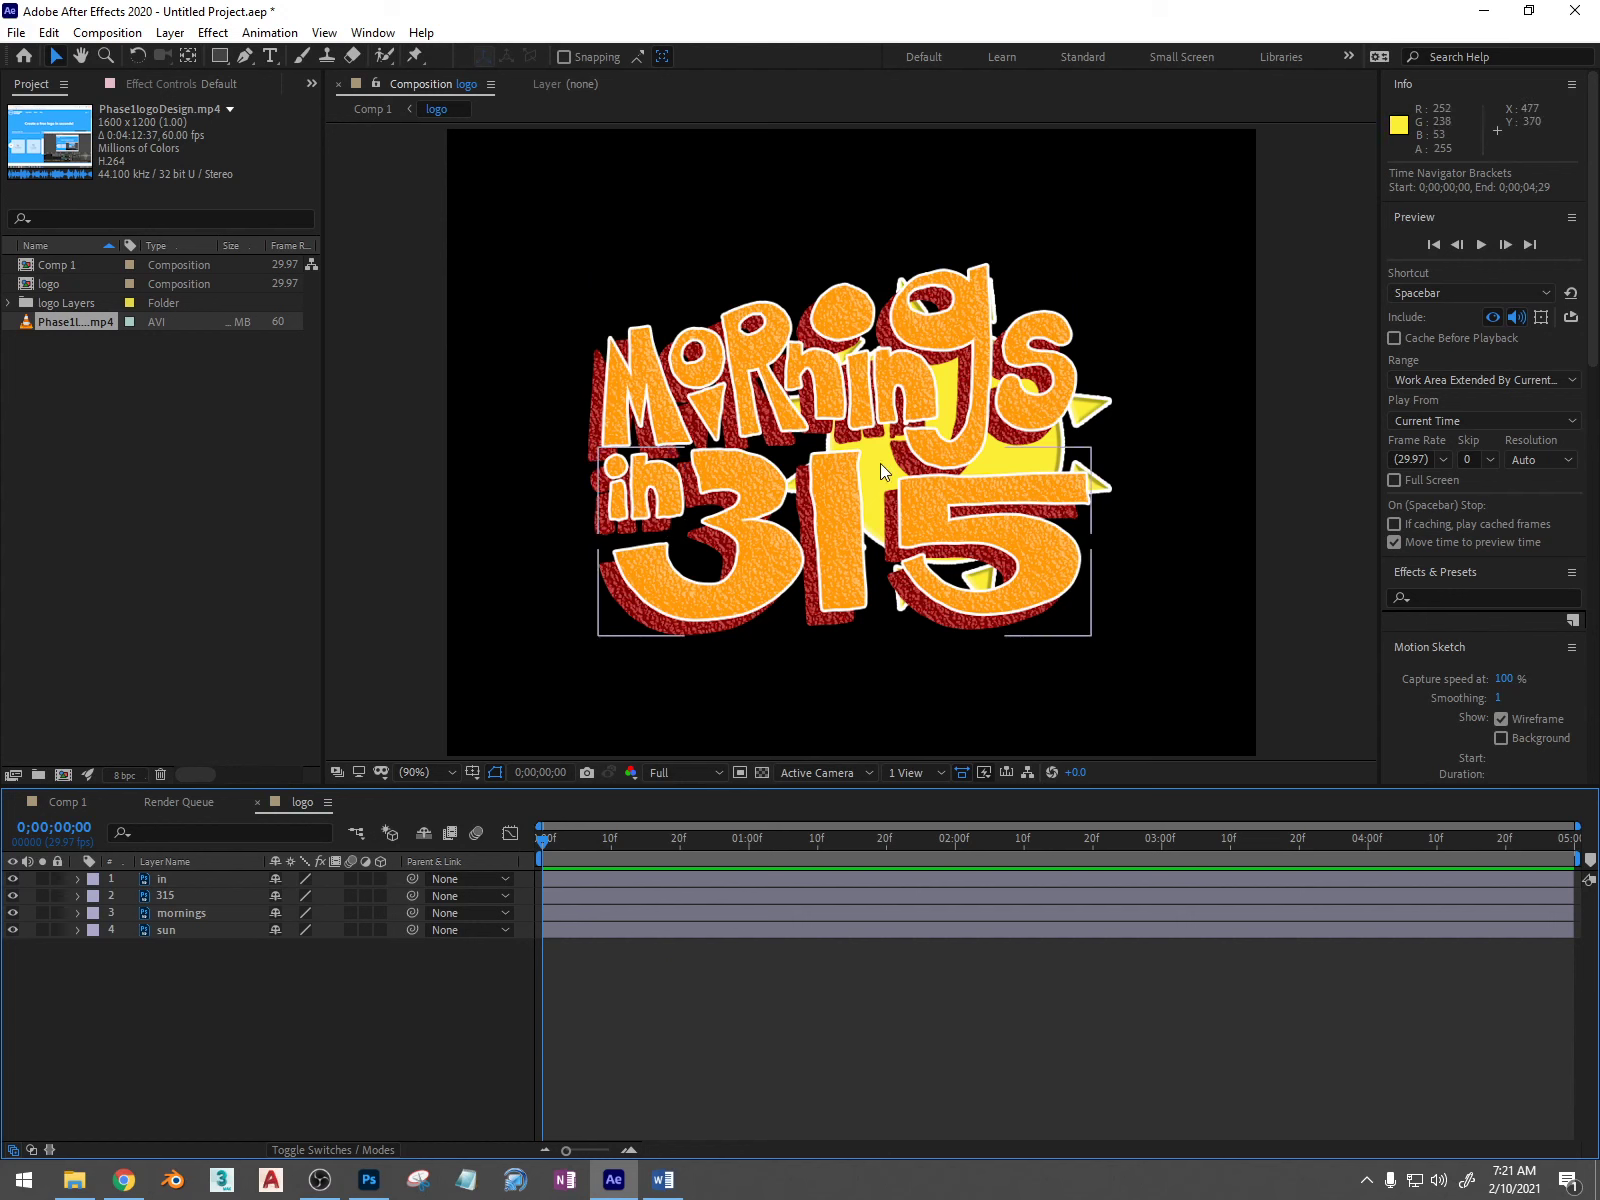
left_click(207, 880)
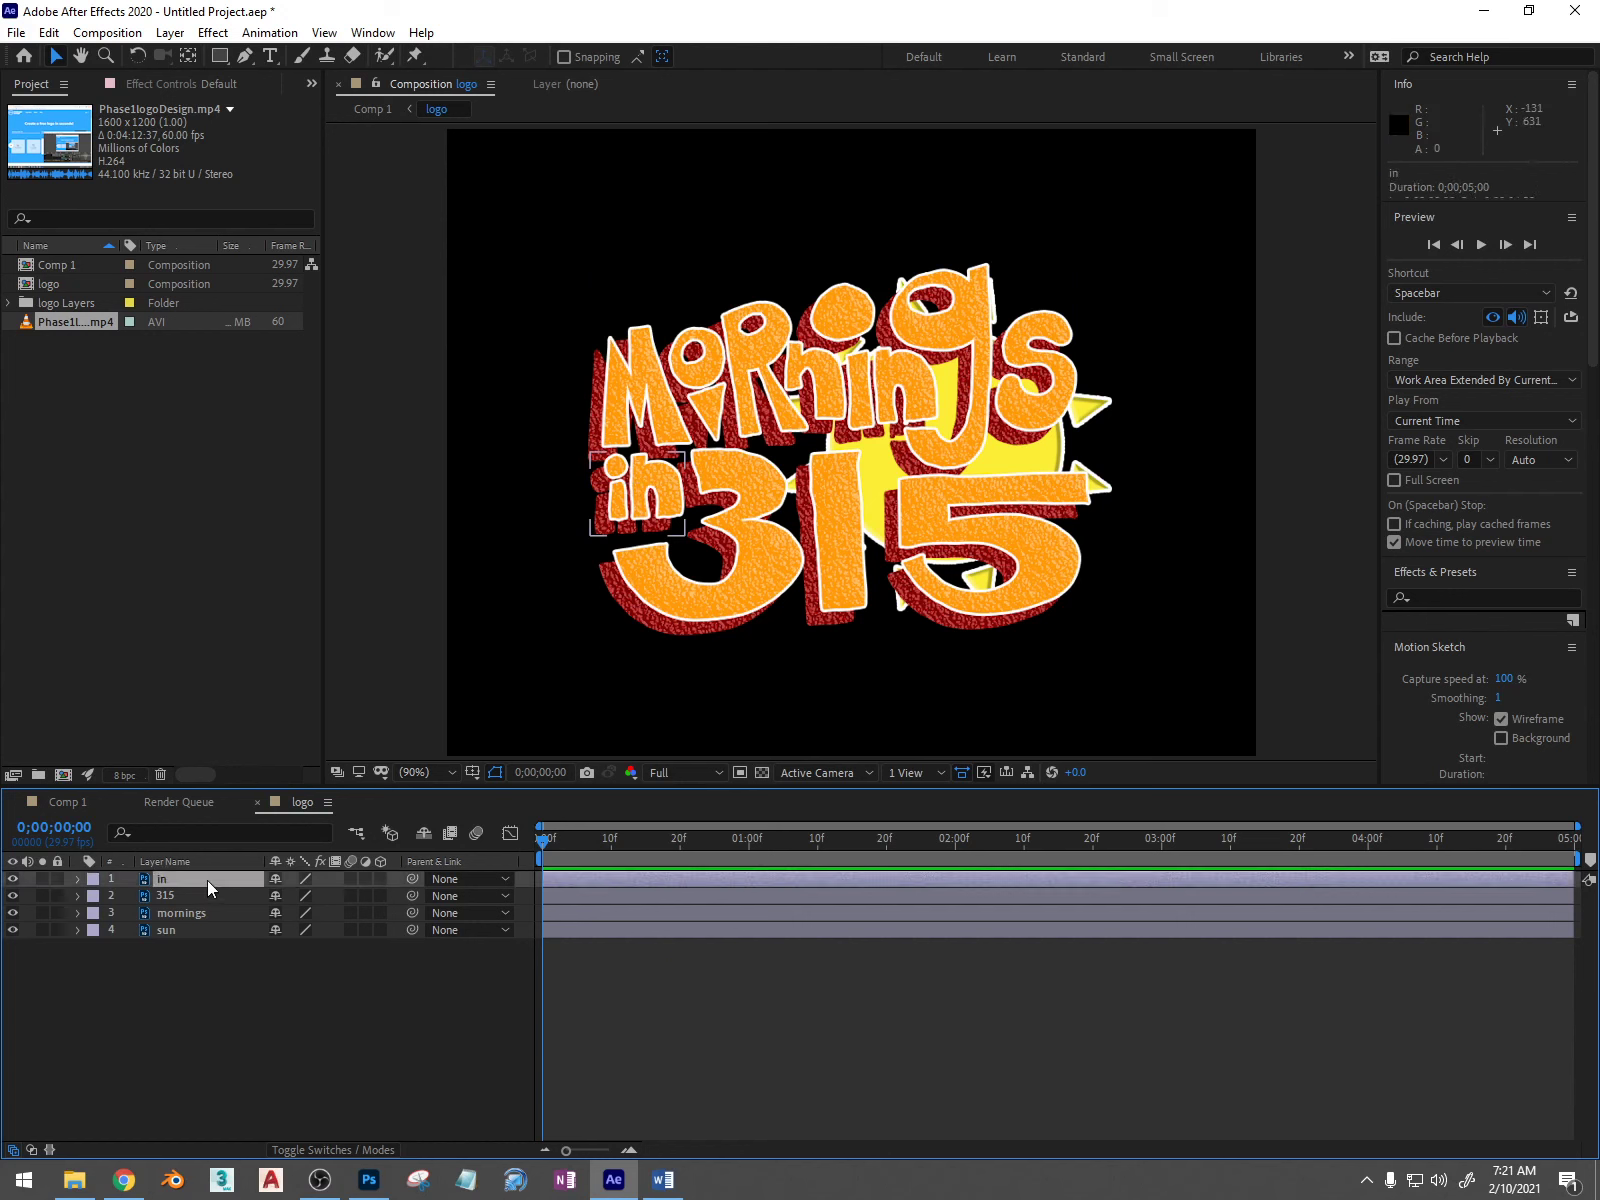
left_click(192, 898)
left_click(194, 914)
left_click(194, 929)
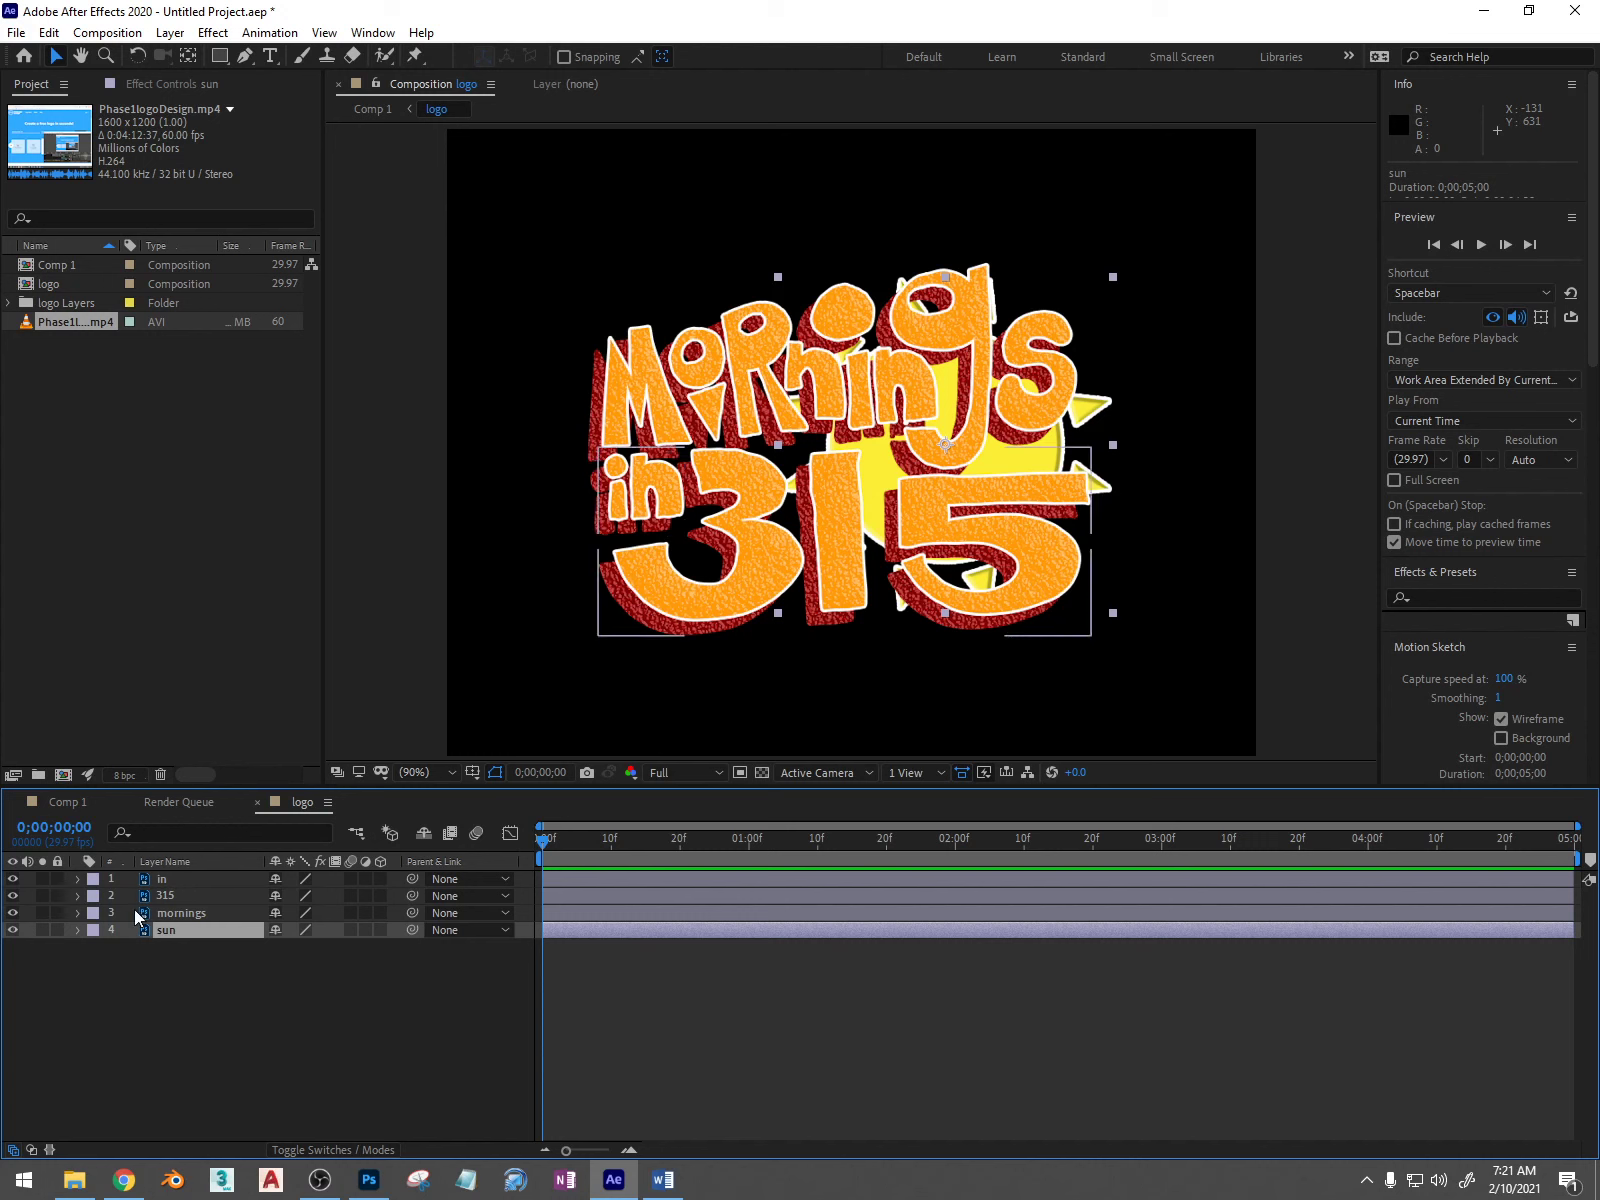
Step: Hide the mornings, in and sun layers
left_click(13, 912)
left_click(12, 878)
left_click(13, 929)
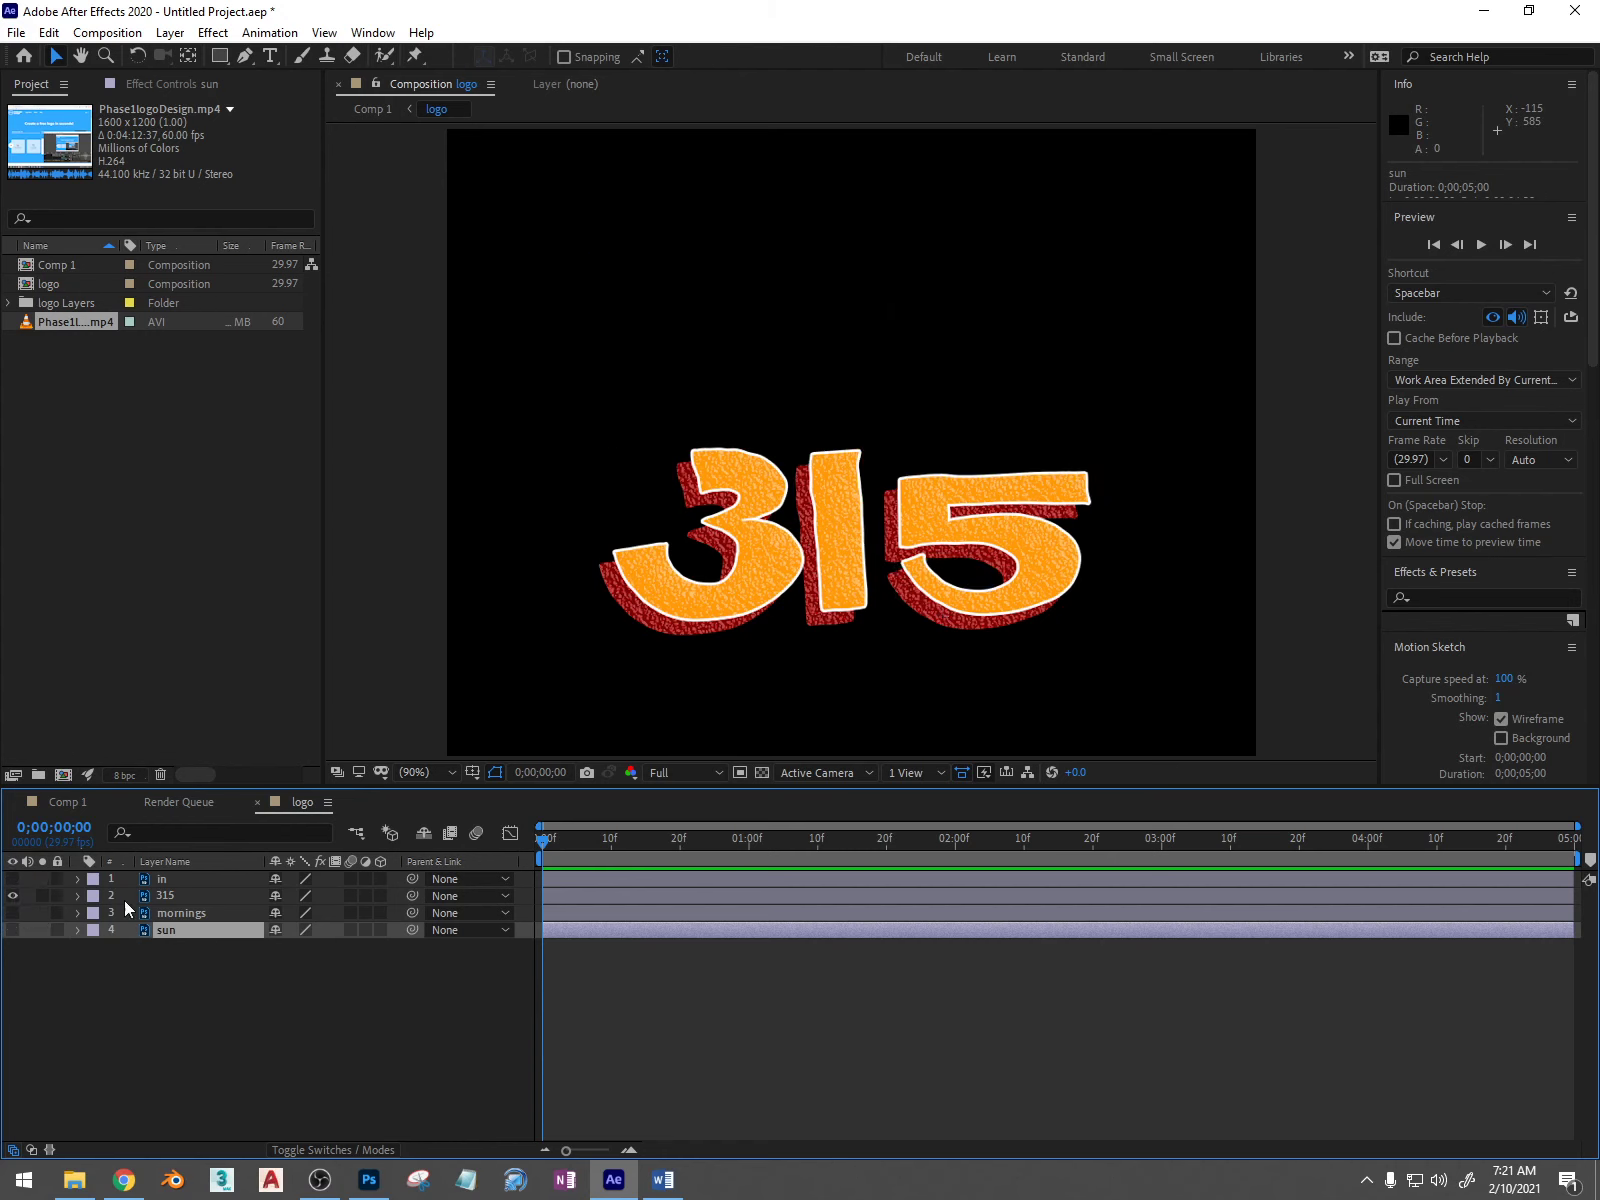
Step: Add a 100% Scale keyframe to the 315 layer at frame 0
left_click(187, 895)
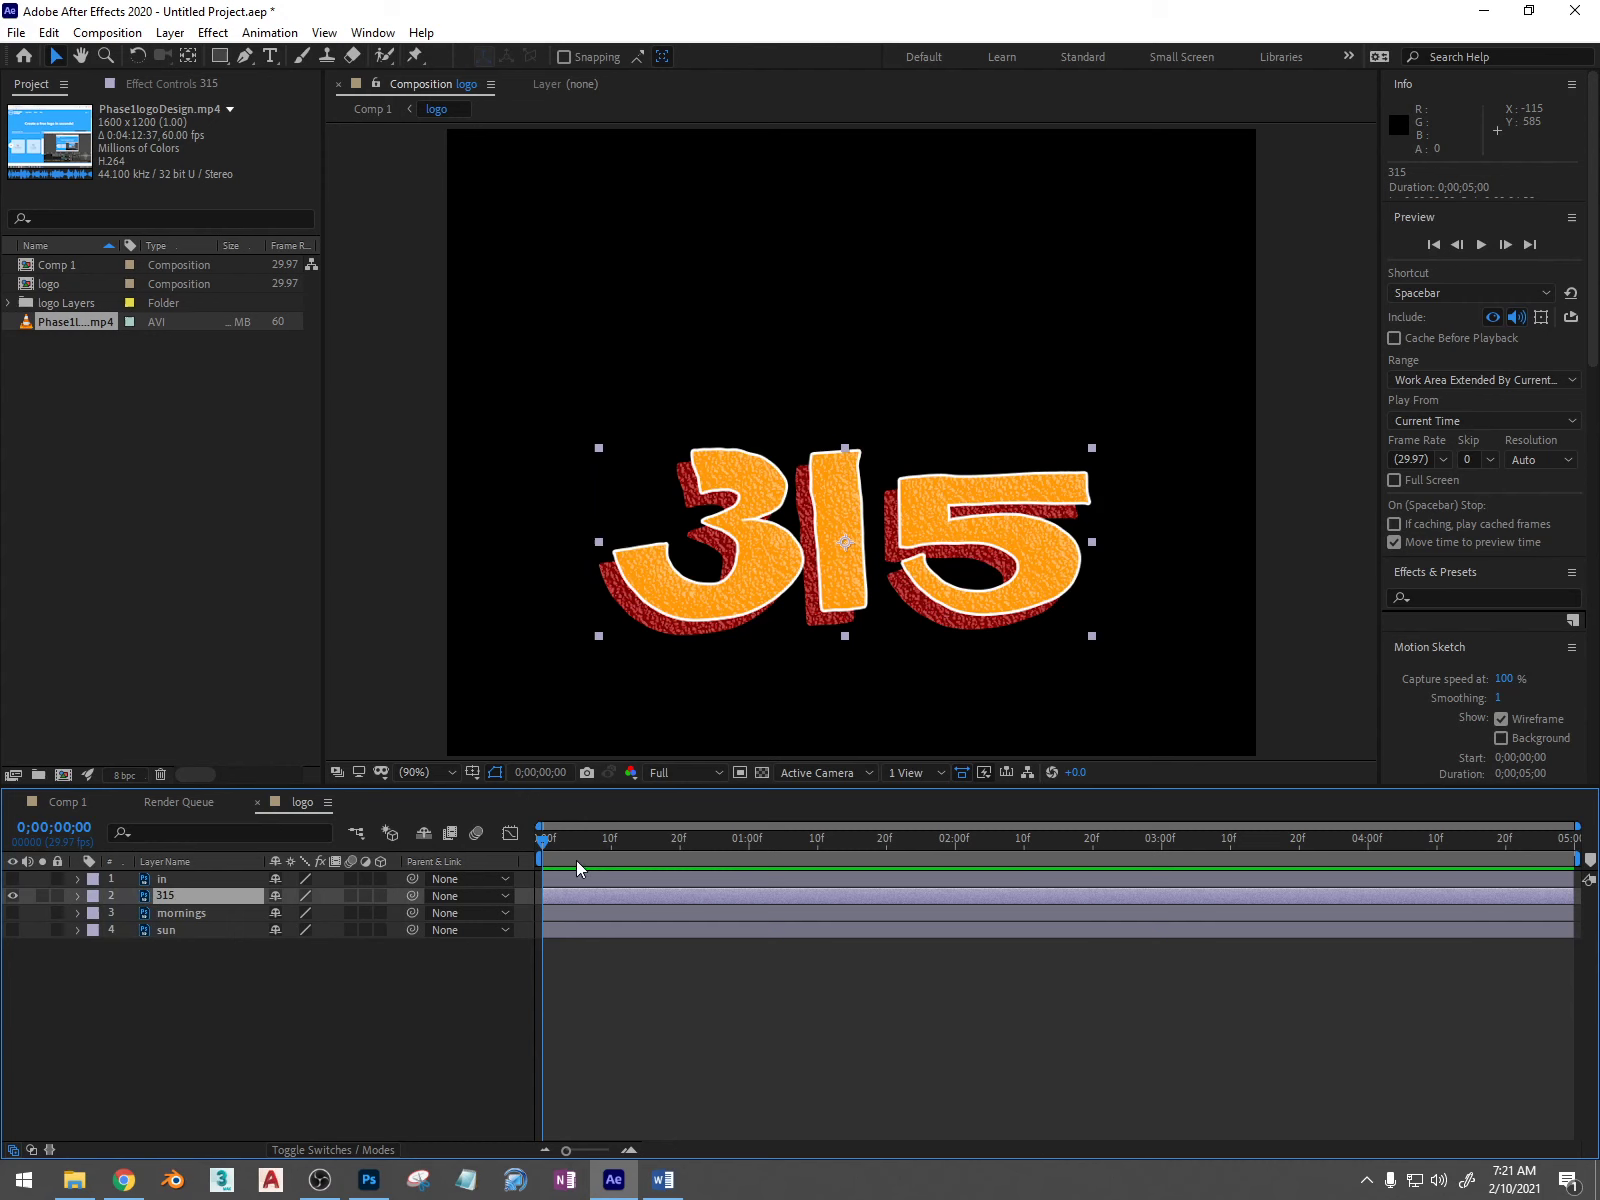
key("p")
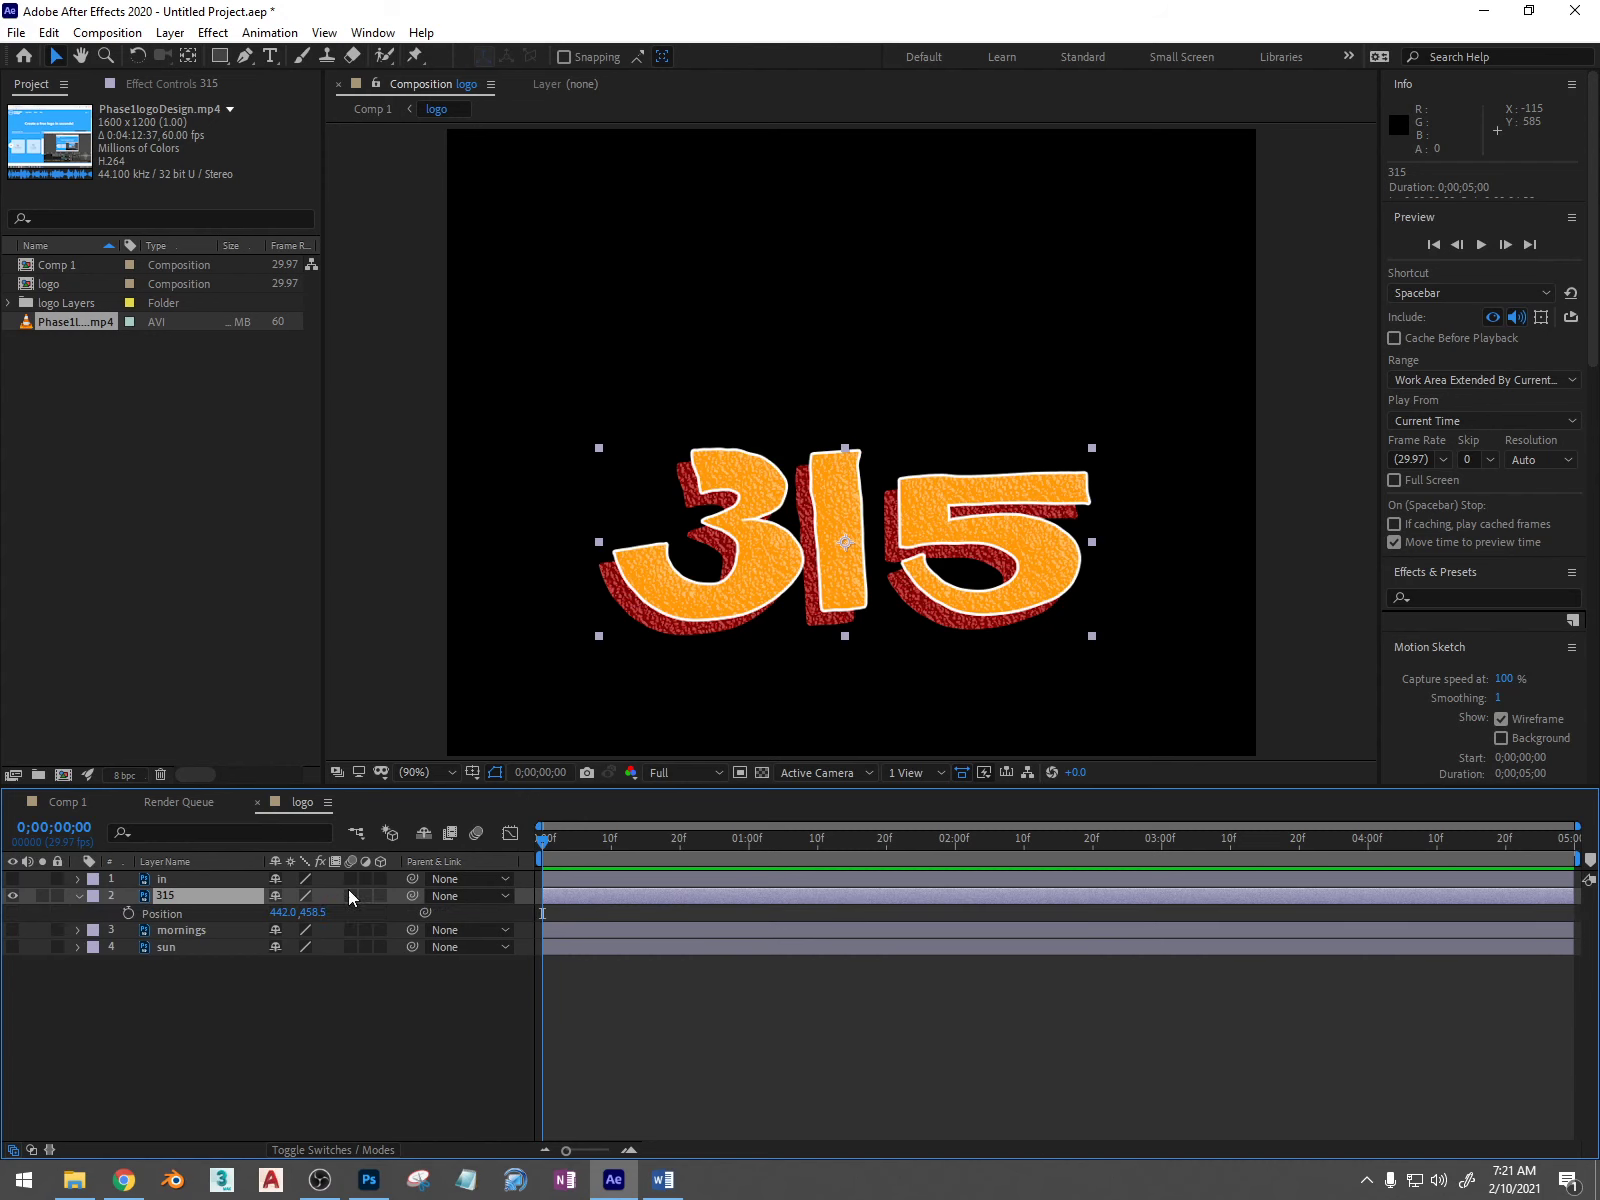
key("s")
left_click(129, 915)
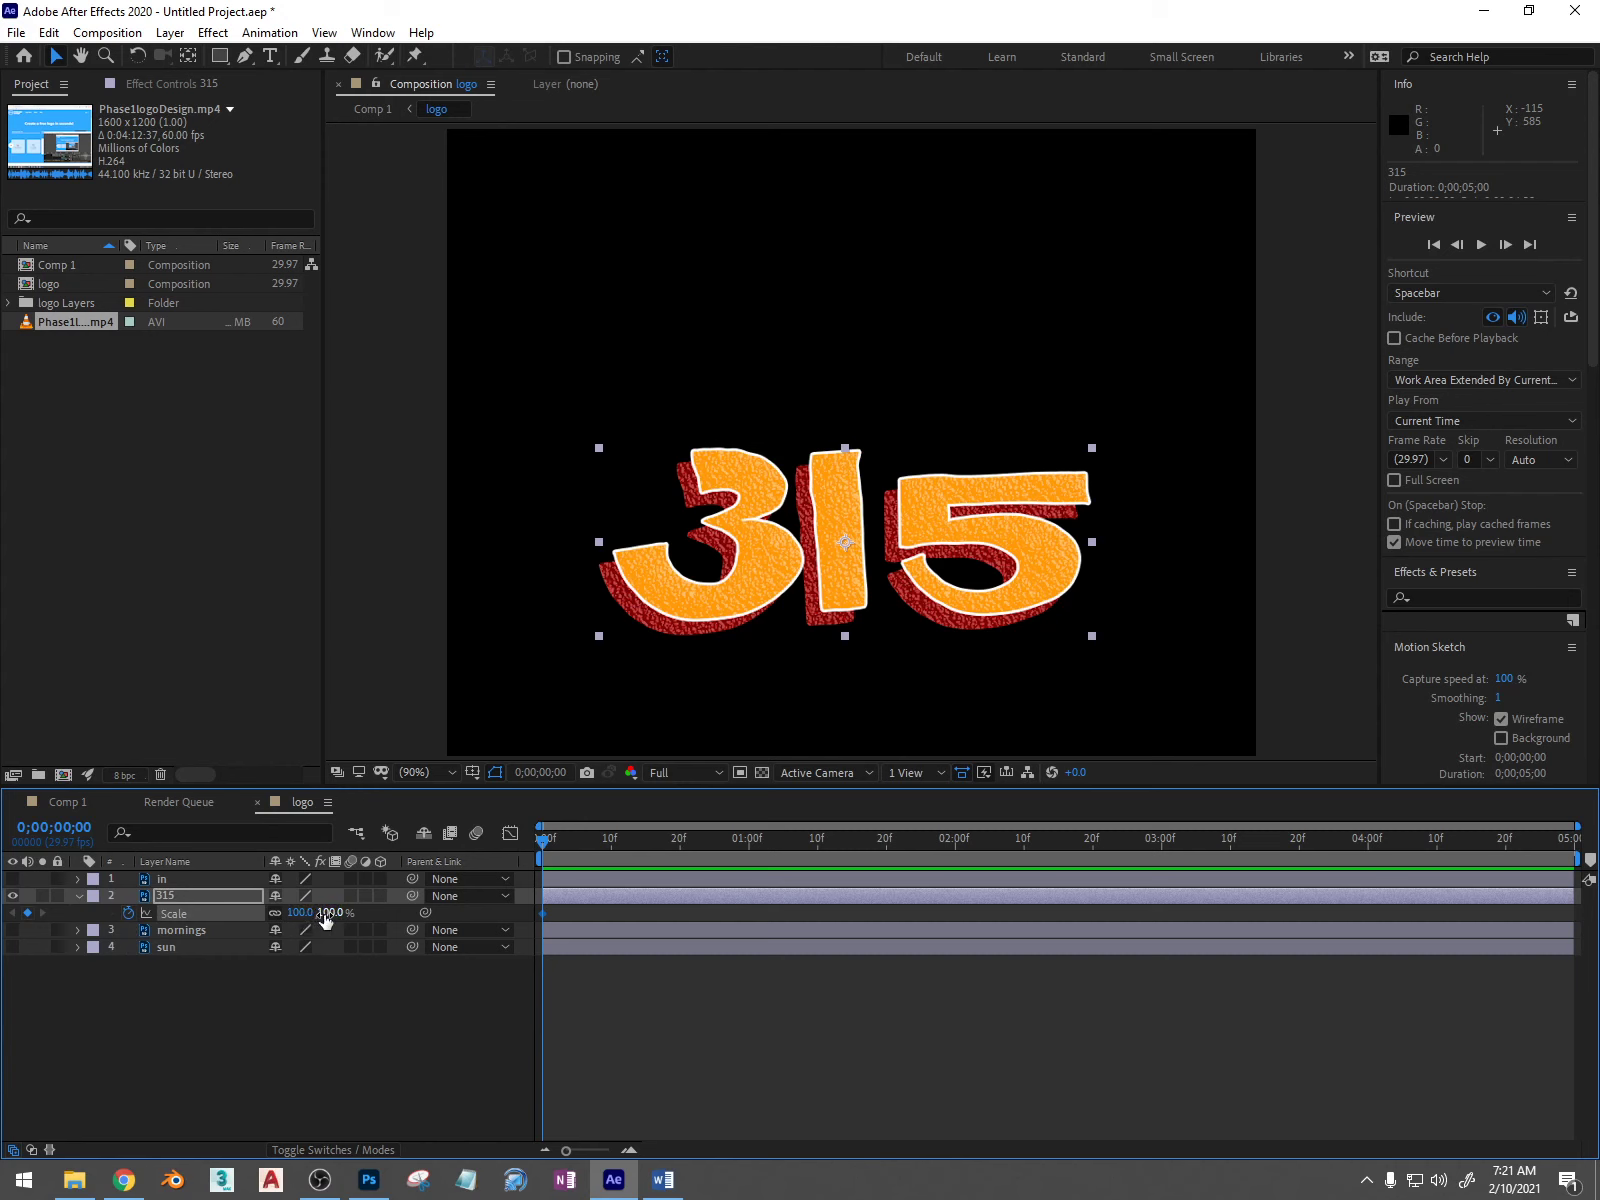
Step: Move the 100% Scale keyframe to frame 10 and set 315's Scale to 0% at frame 0
left_click_drag(542, 913, 616, 907)
mouse_move(543, 842)
left_mouse_down()
mouse_move(570, 841)
mouse_move(541, 842)
left_mouse_up()
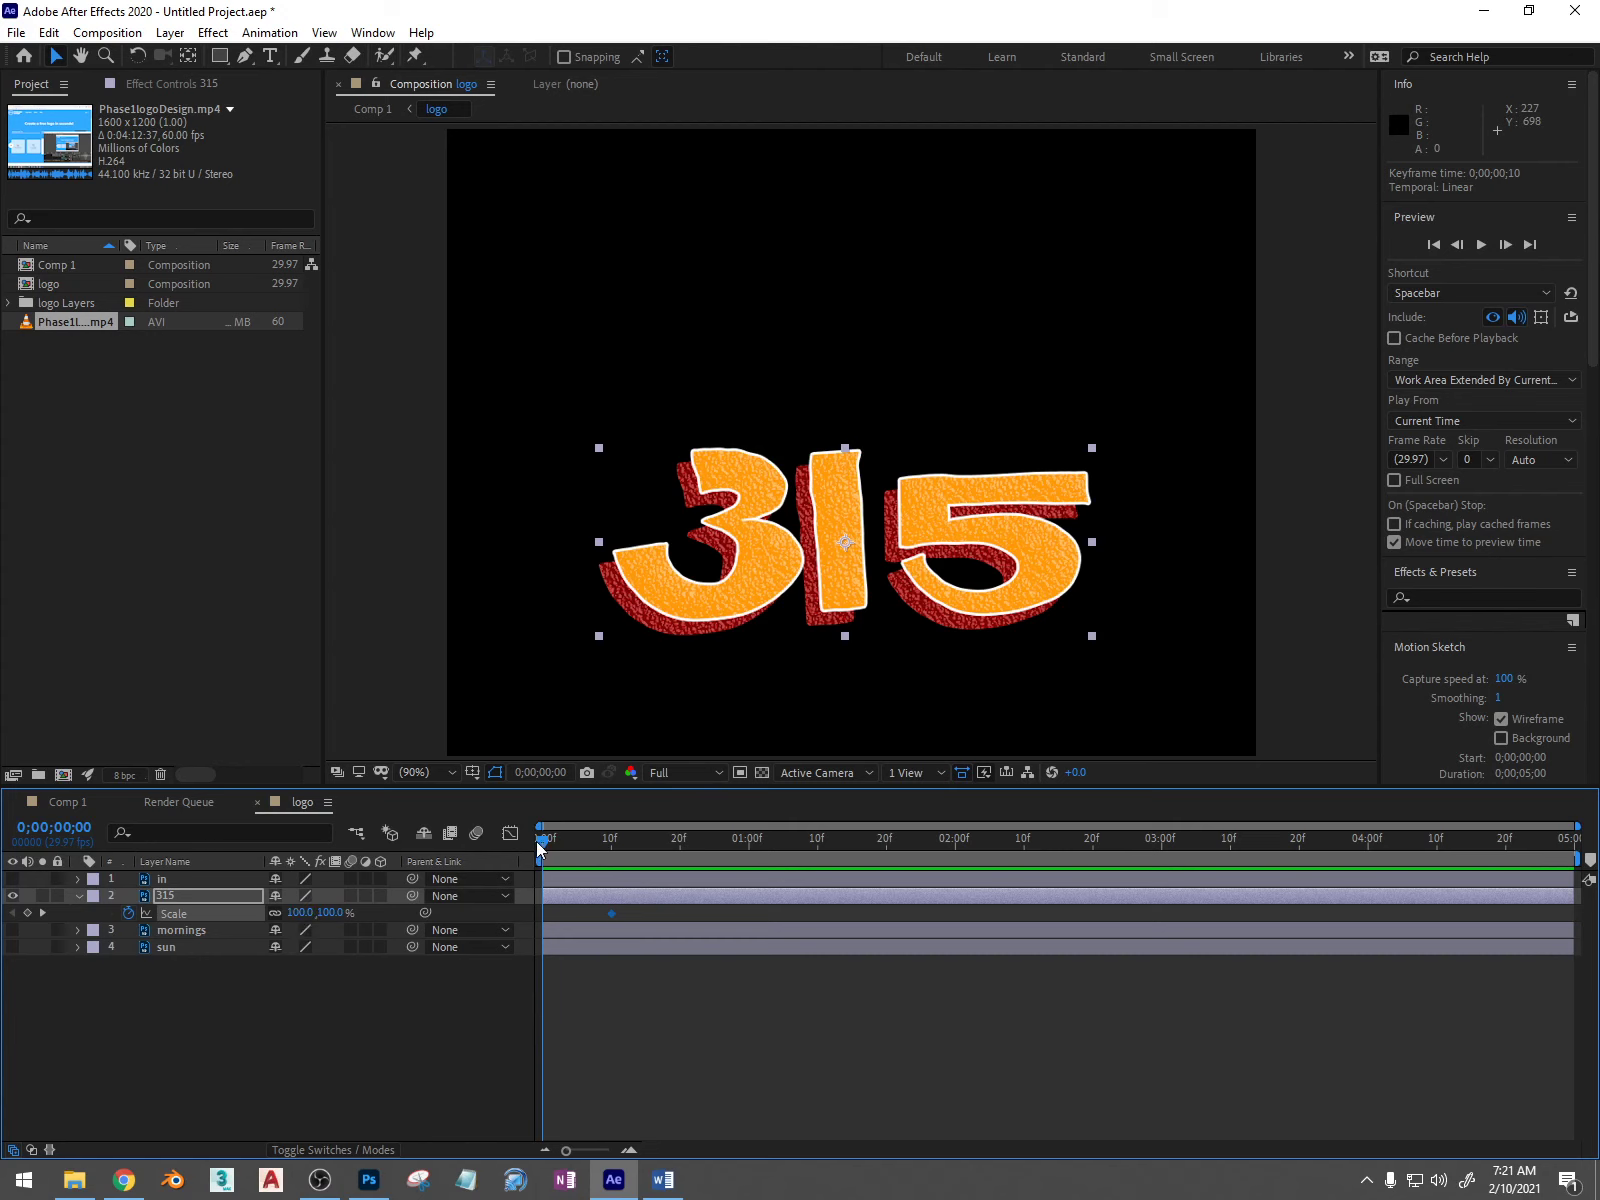
left_click(303, 911)
type("0")
key("Return")
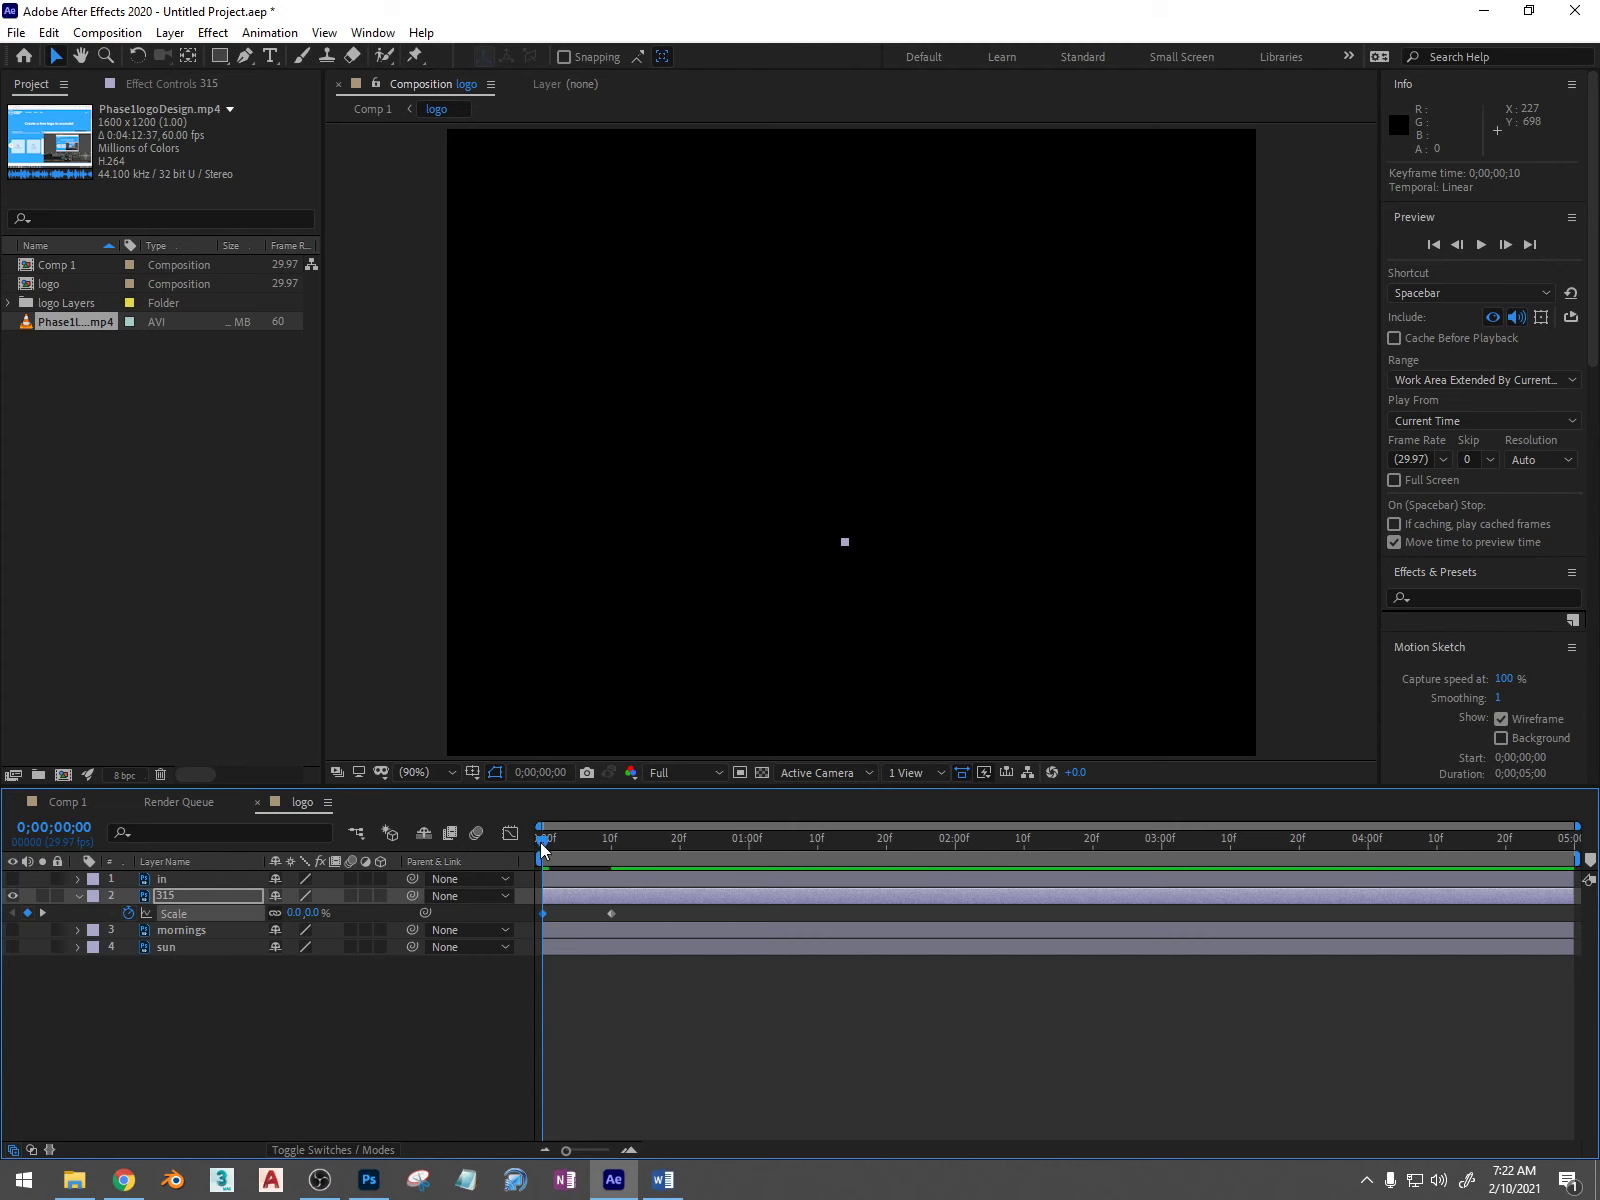
Step: Preview and scrub the 315 scale-in from frame 0 to frame 10
mouse_move(543, 841)
left_mouse_down()
mouse_move(565, 842)
mouse_move(536, 842)
left_mouse_up()
key("space")
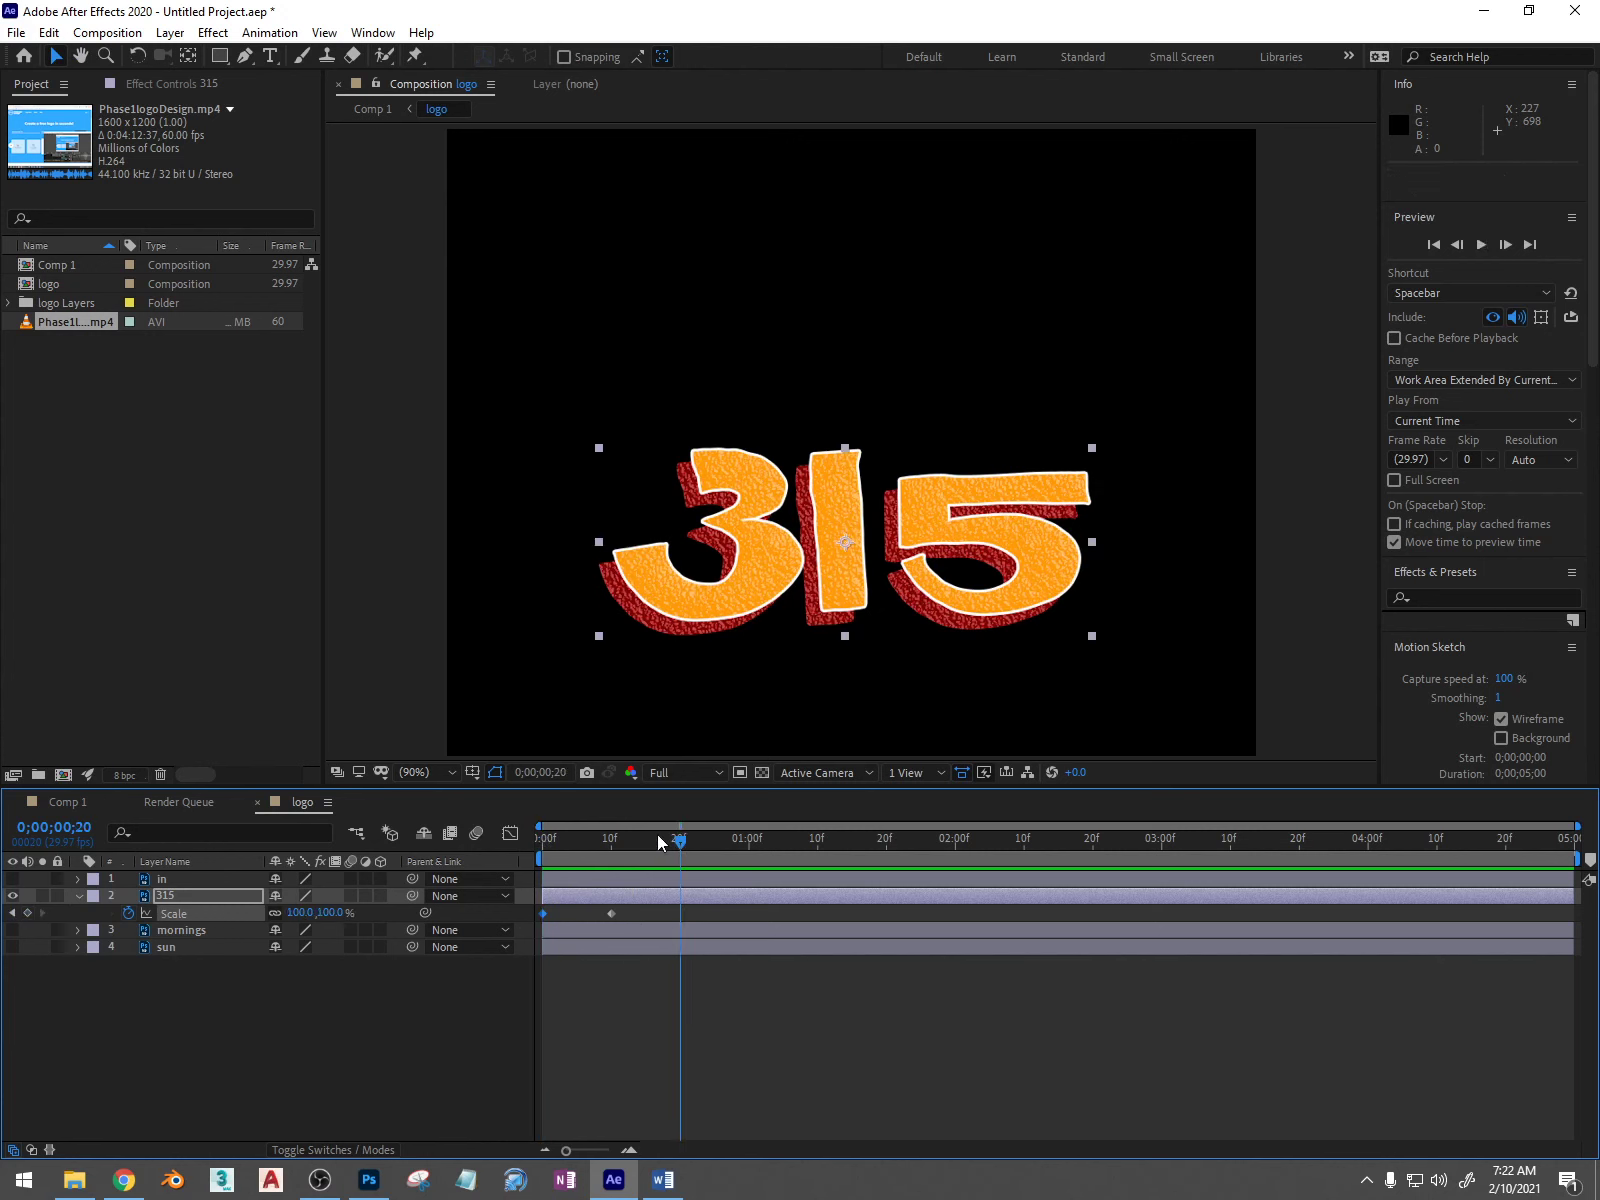
left_click_drag(657, 837, 538, 843)
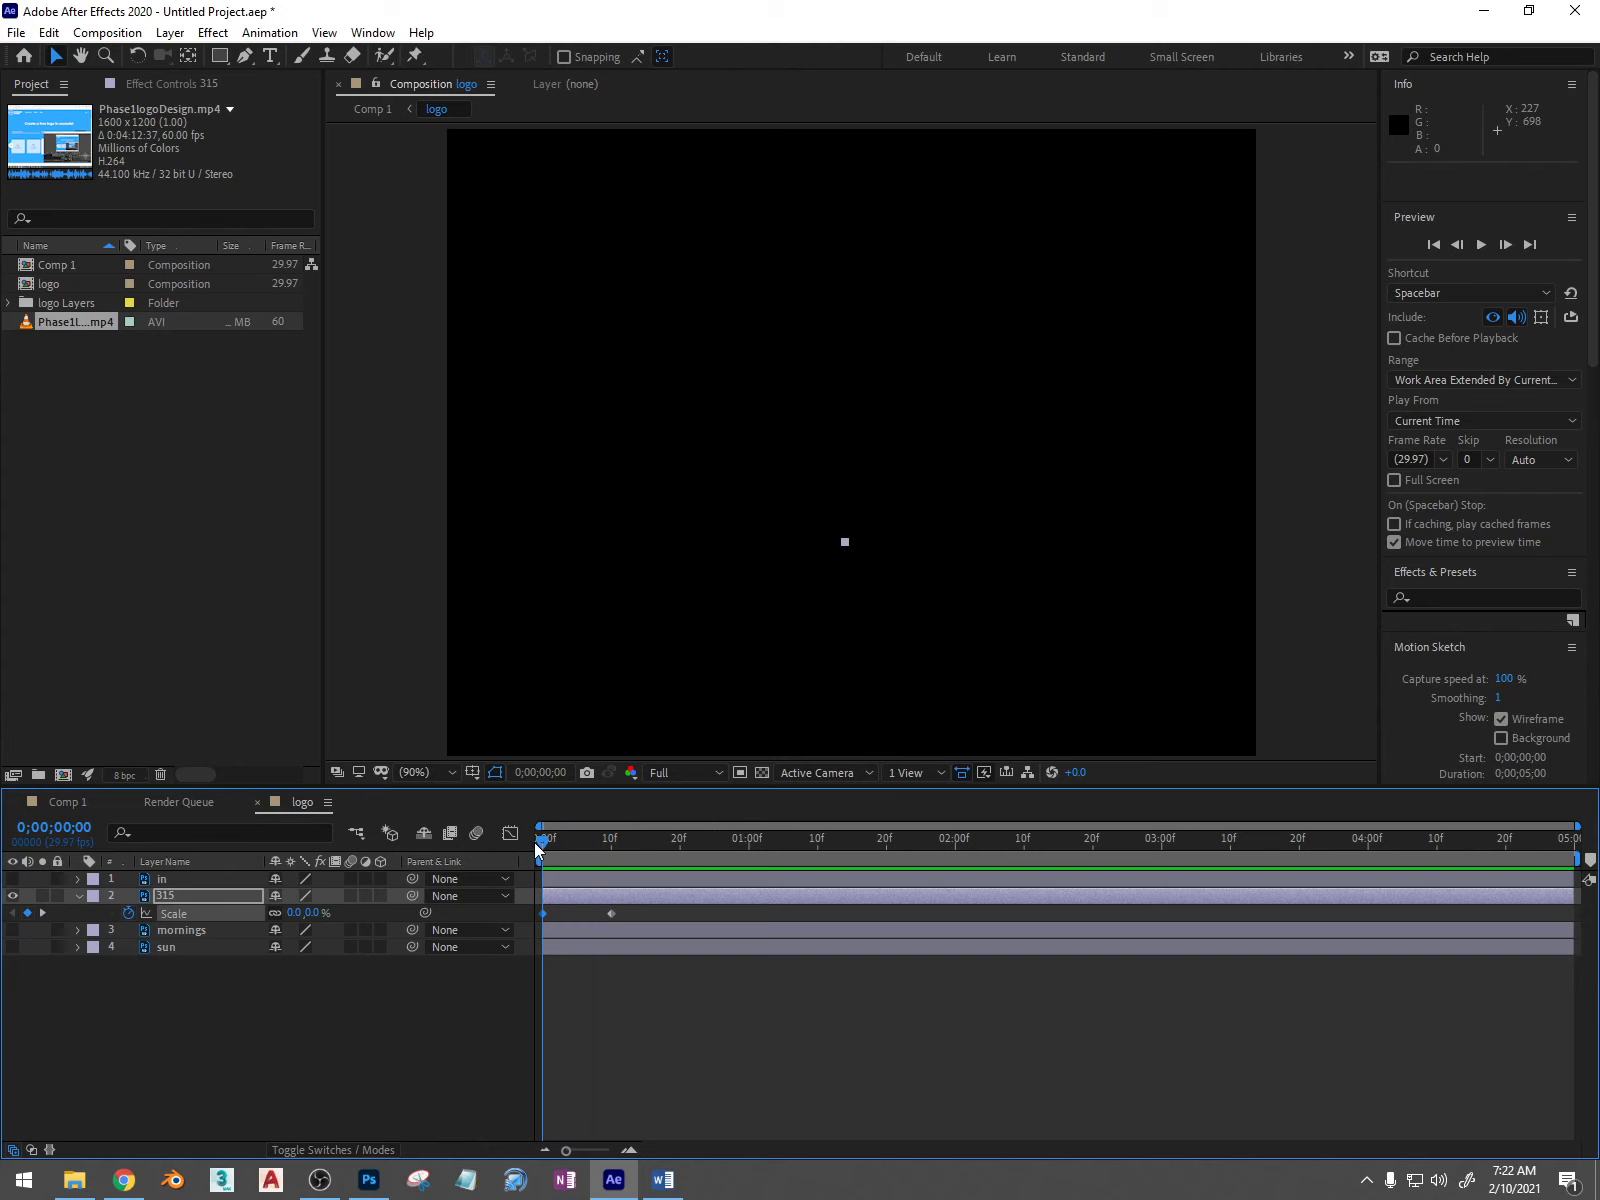
left_click_drag(540, 843, 612, 838)
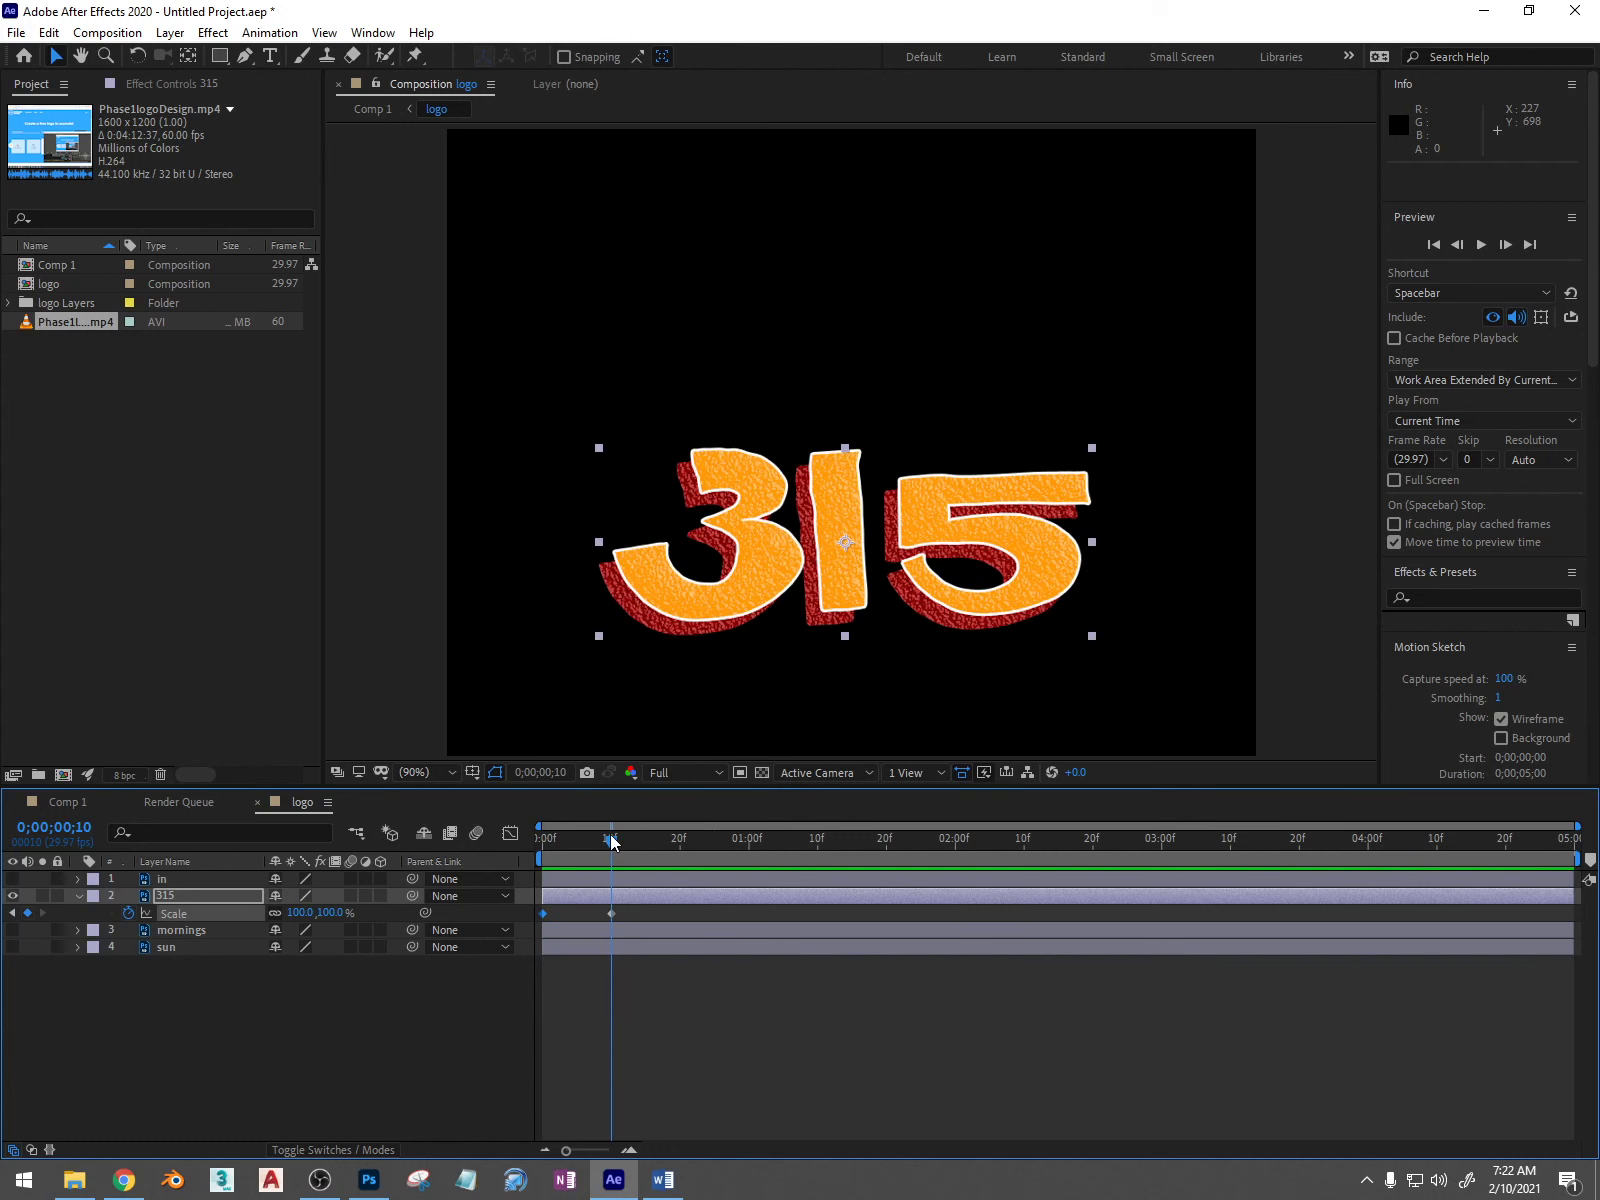
left_click(611, 913)
Step: Apply Easy Ease to the frame-10 Scale keyframe and preview the eased scale-in
key("F9")
left_click_drag(612, 847, 581, 843)
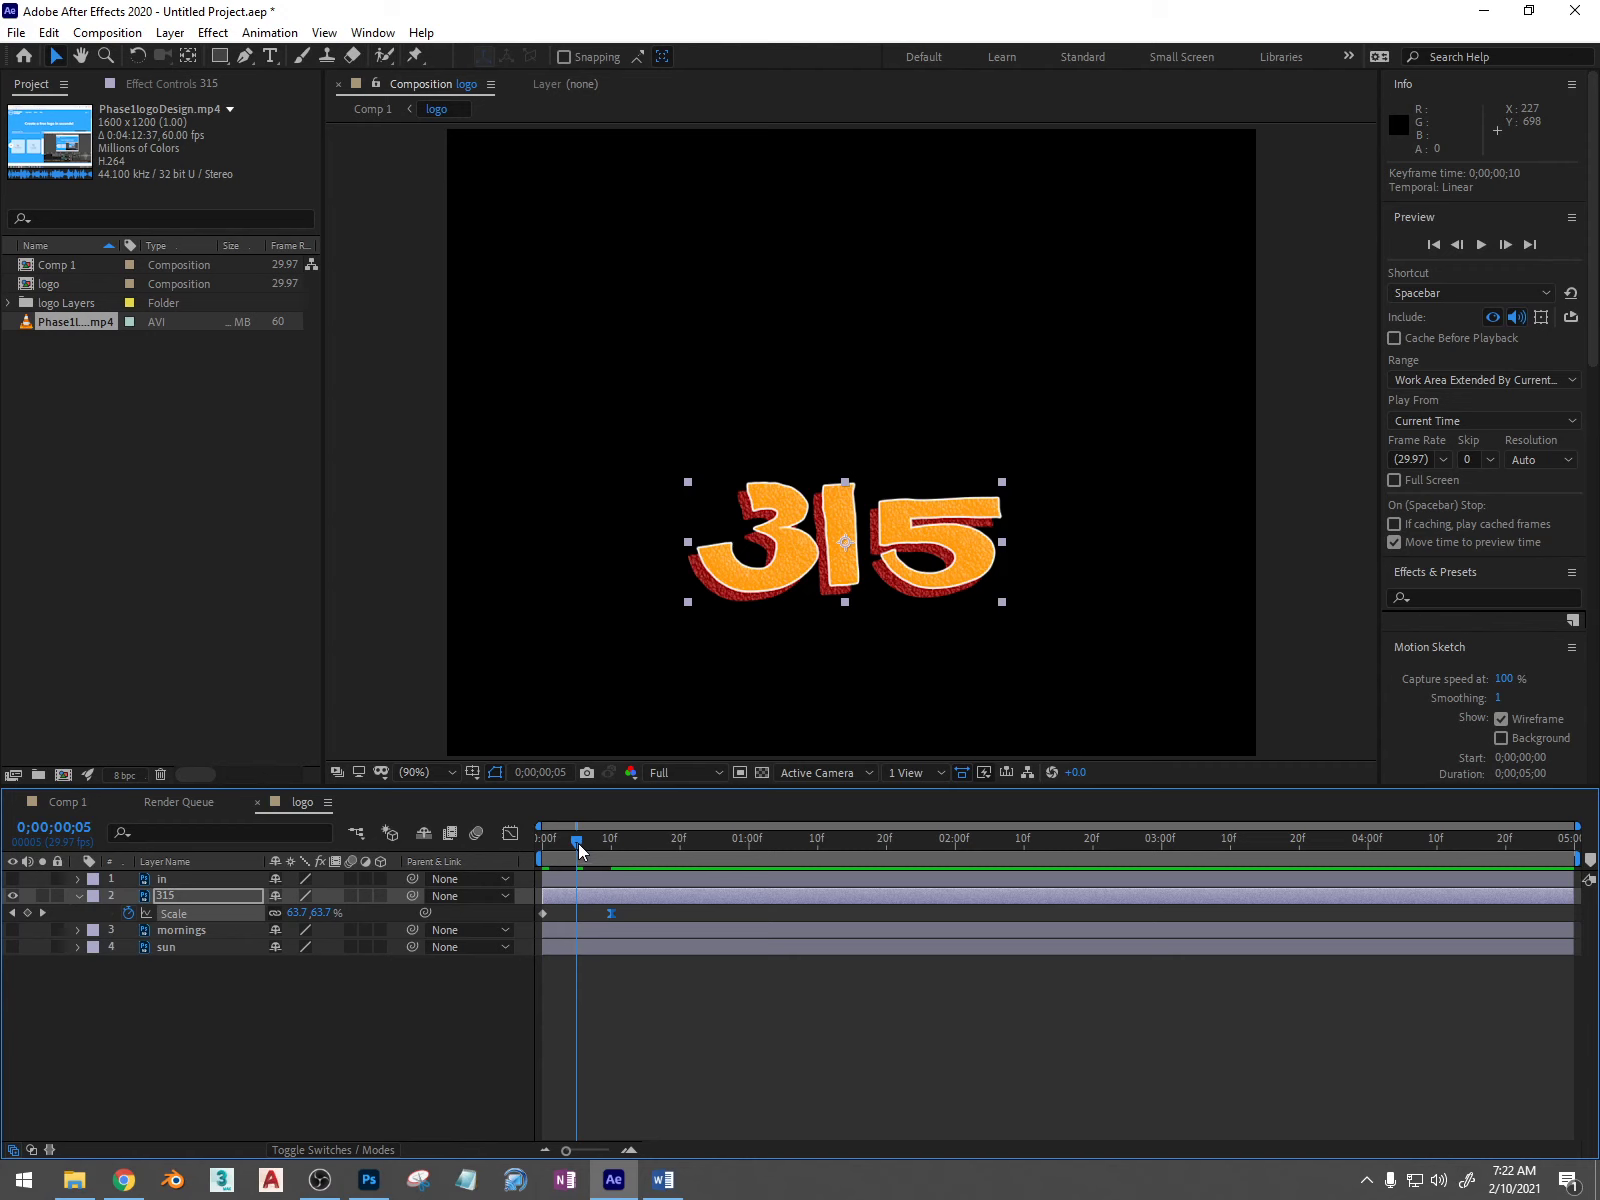
left_click_drag(579, 846, 534, 843)
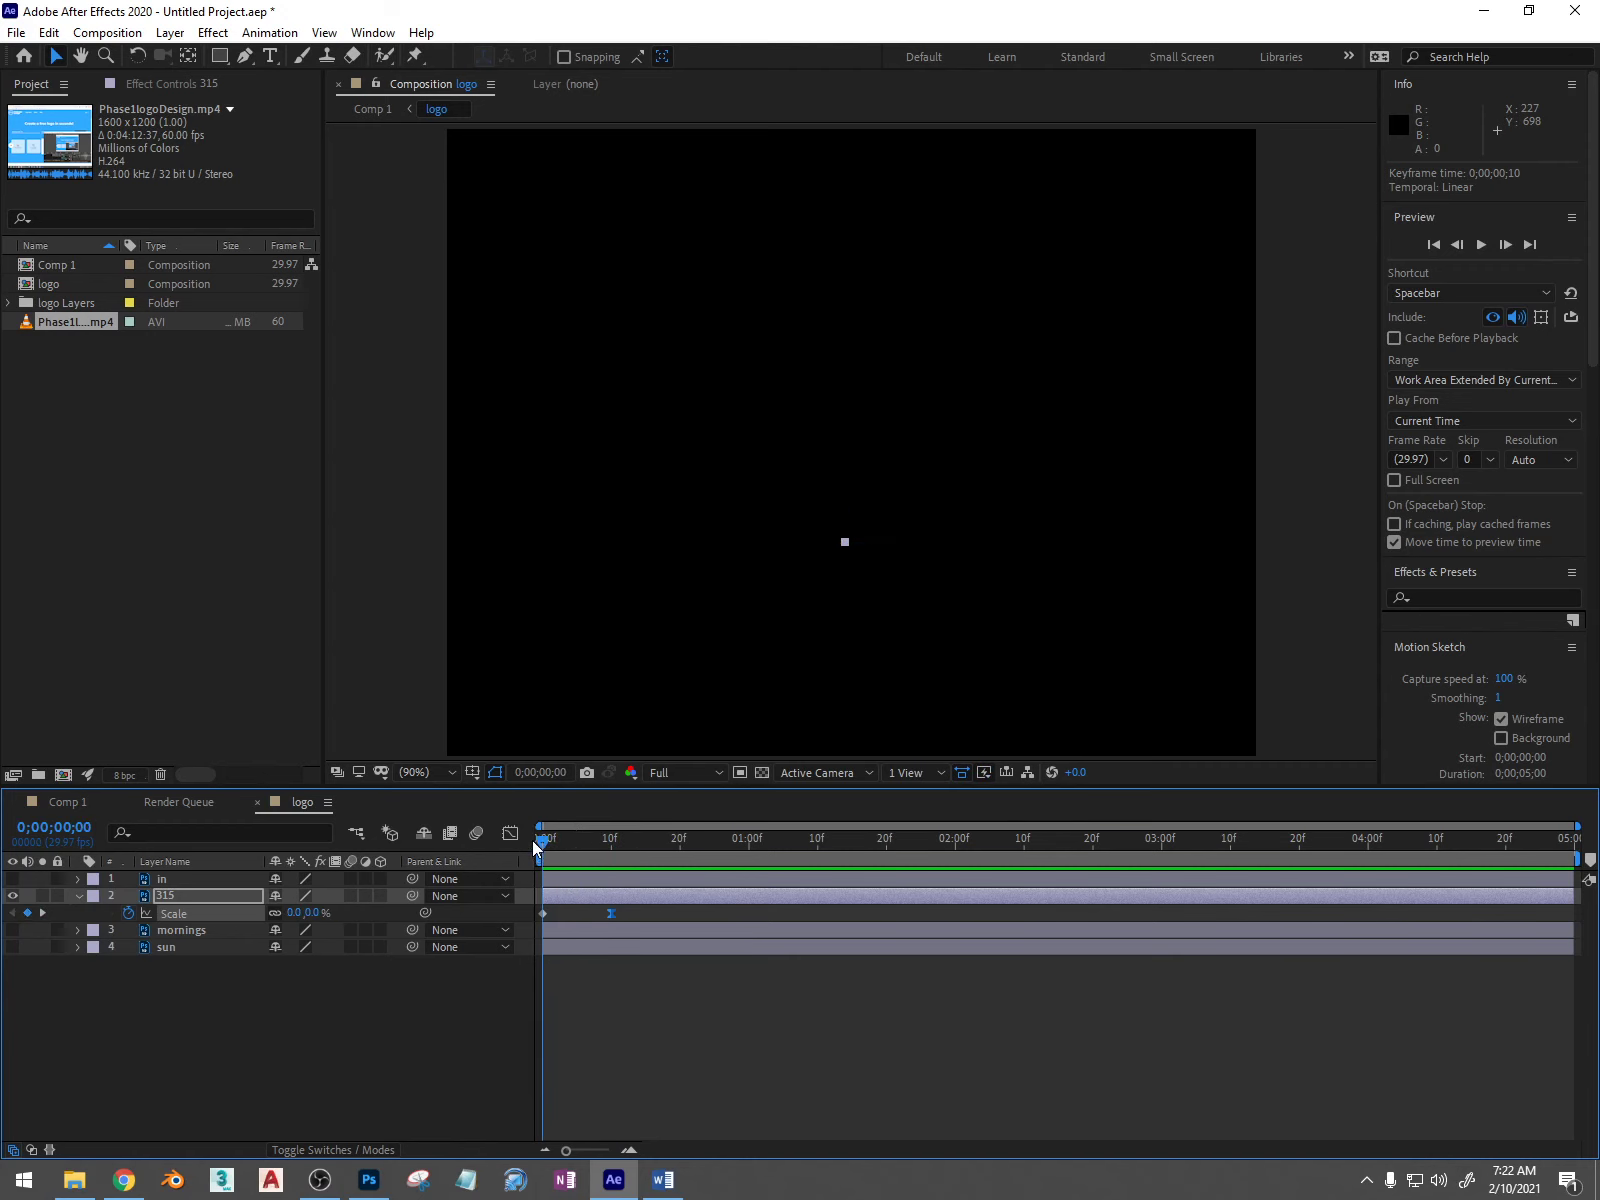
key("space")
key("space")
left_click_drag(547, 847, 593, 843)
Step: Undo the ease and 0% value, then re-enter 0% Scale for 315 at frame 0
key("ctrl+z")
key("ctrl+z")
key("Home")
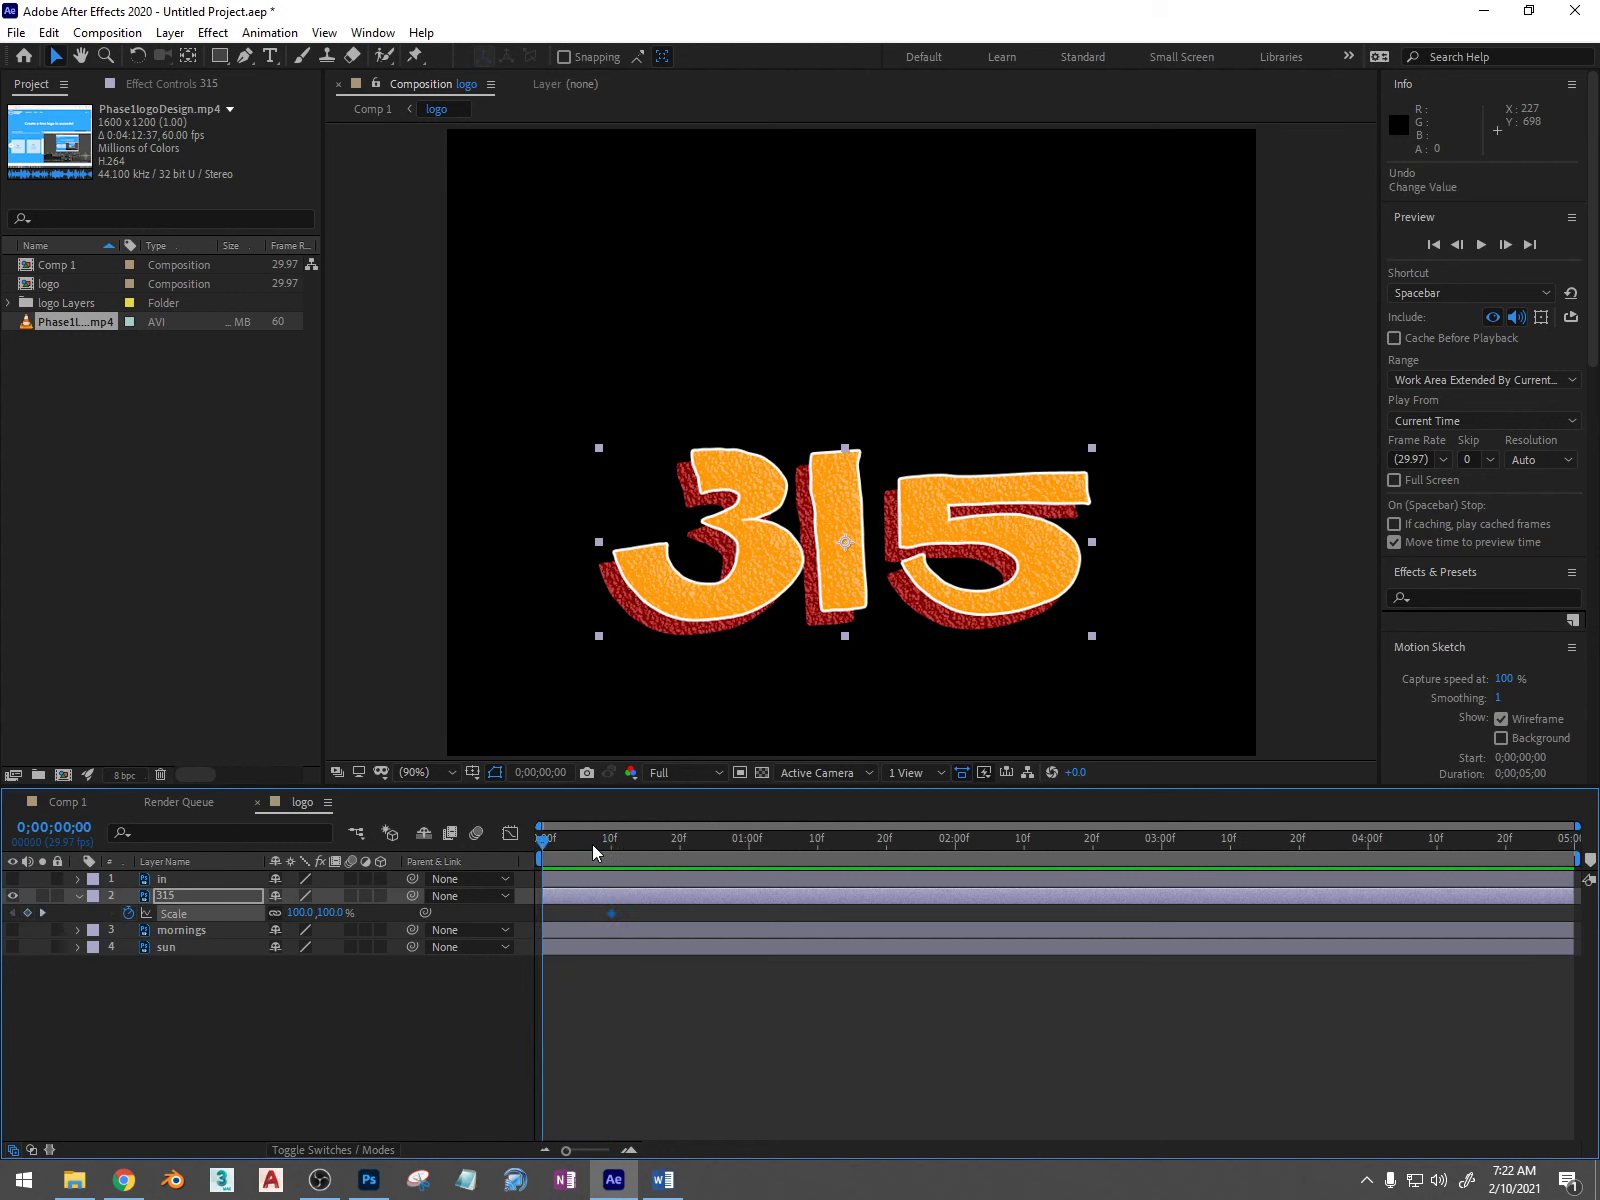
key("ctrl+z")
left_click(331, 912)
type("0")
key("Return")
Step: Set 315's Scale to 100% at frame 10 and 130% at frame 8
left_click_drag(546, 838, 610, 837)
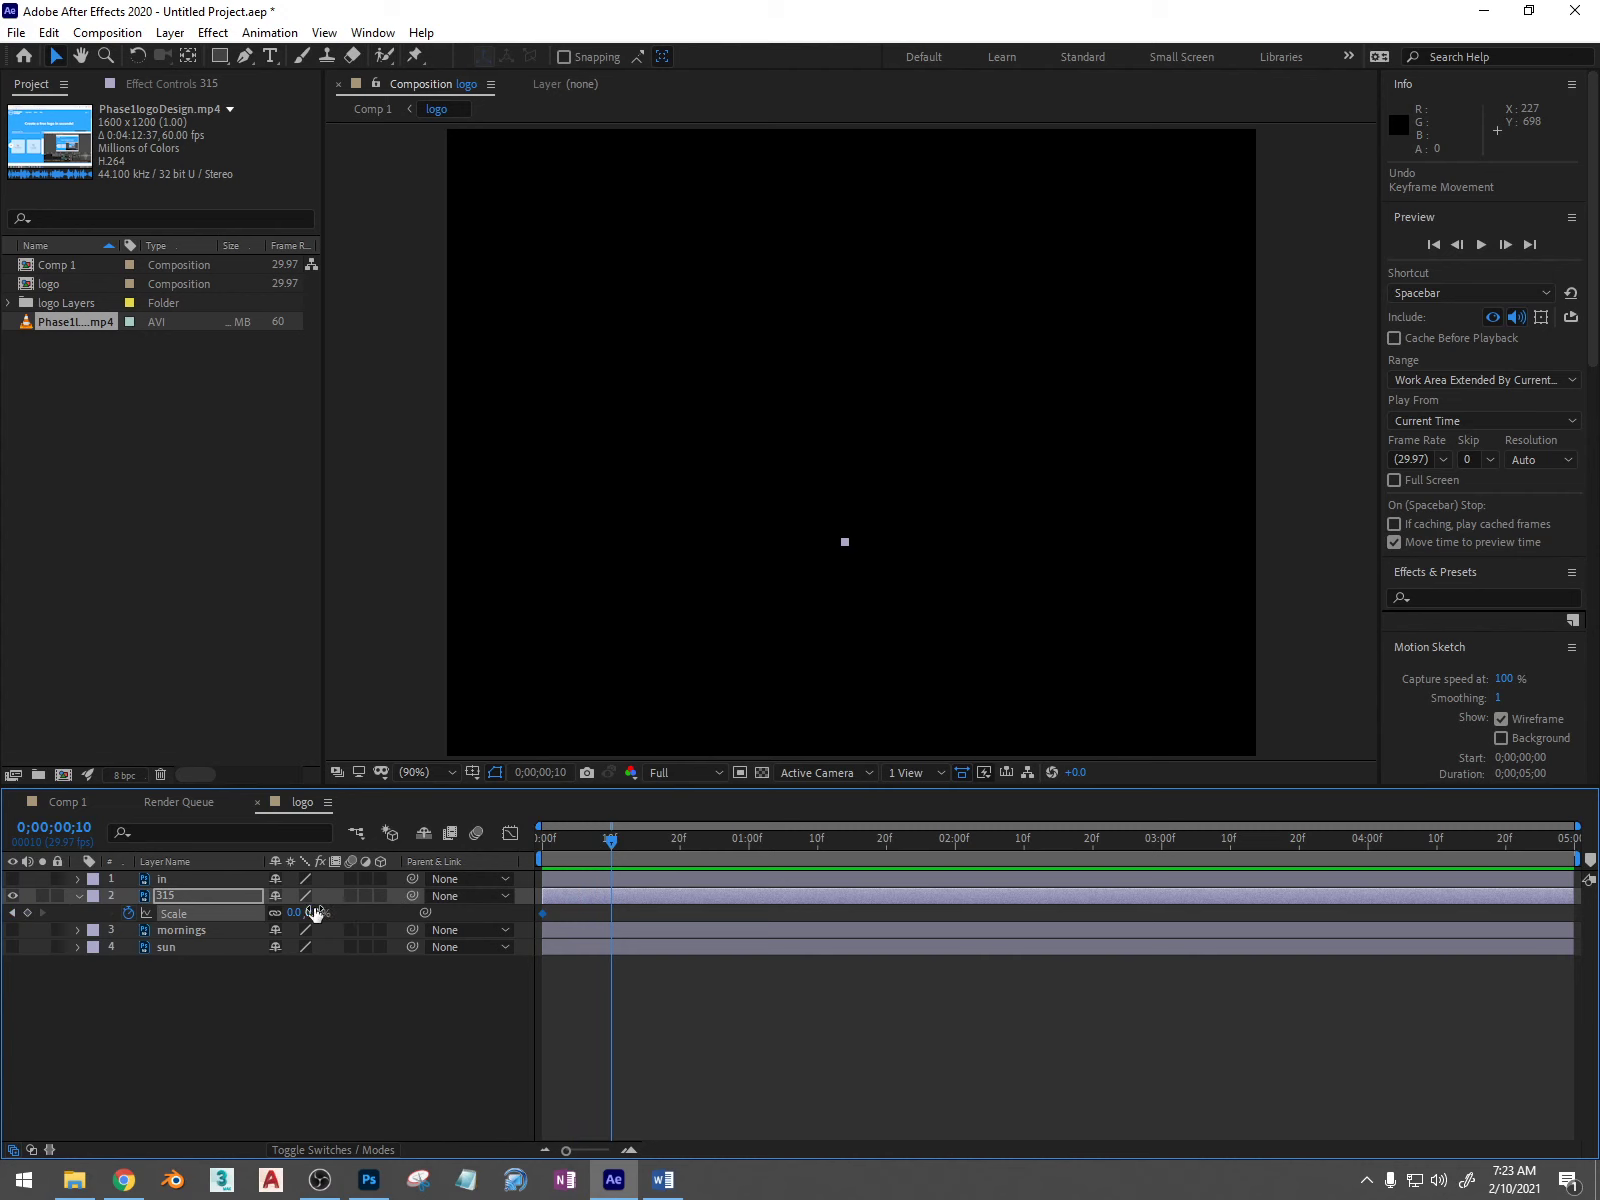
type("100")
key("Return")
left_click_drag(612, 847, 597, 842)
left_click(321, 913)
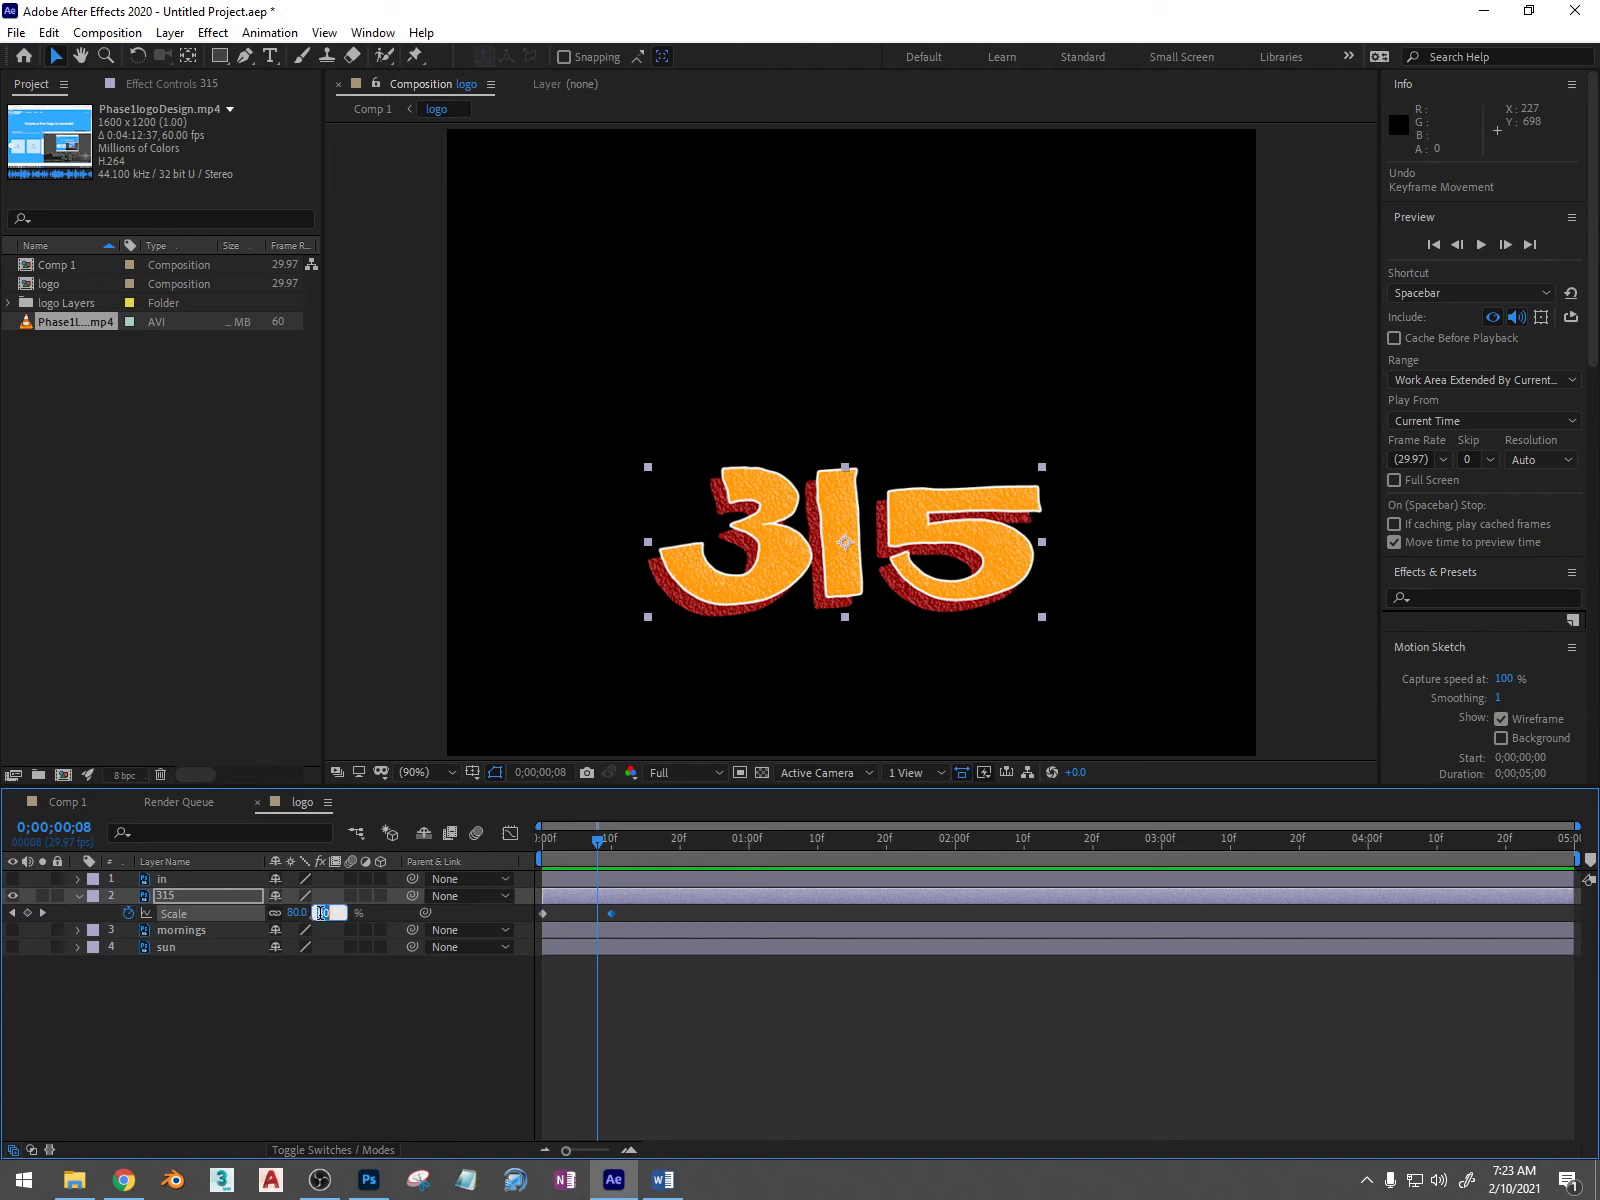
type("130")
key("Return")
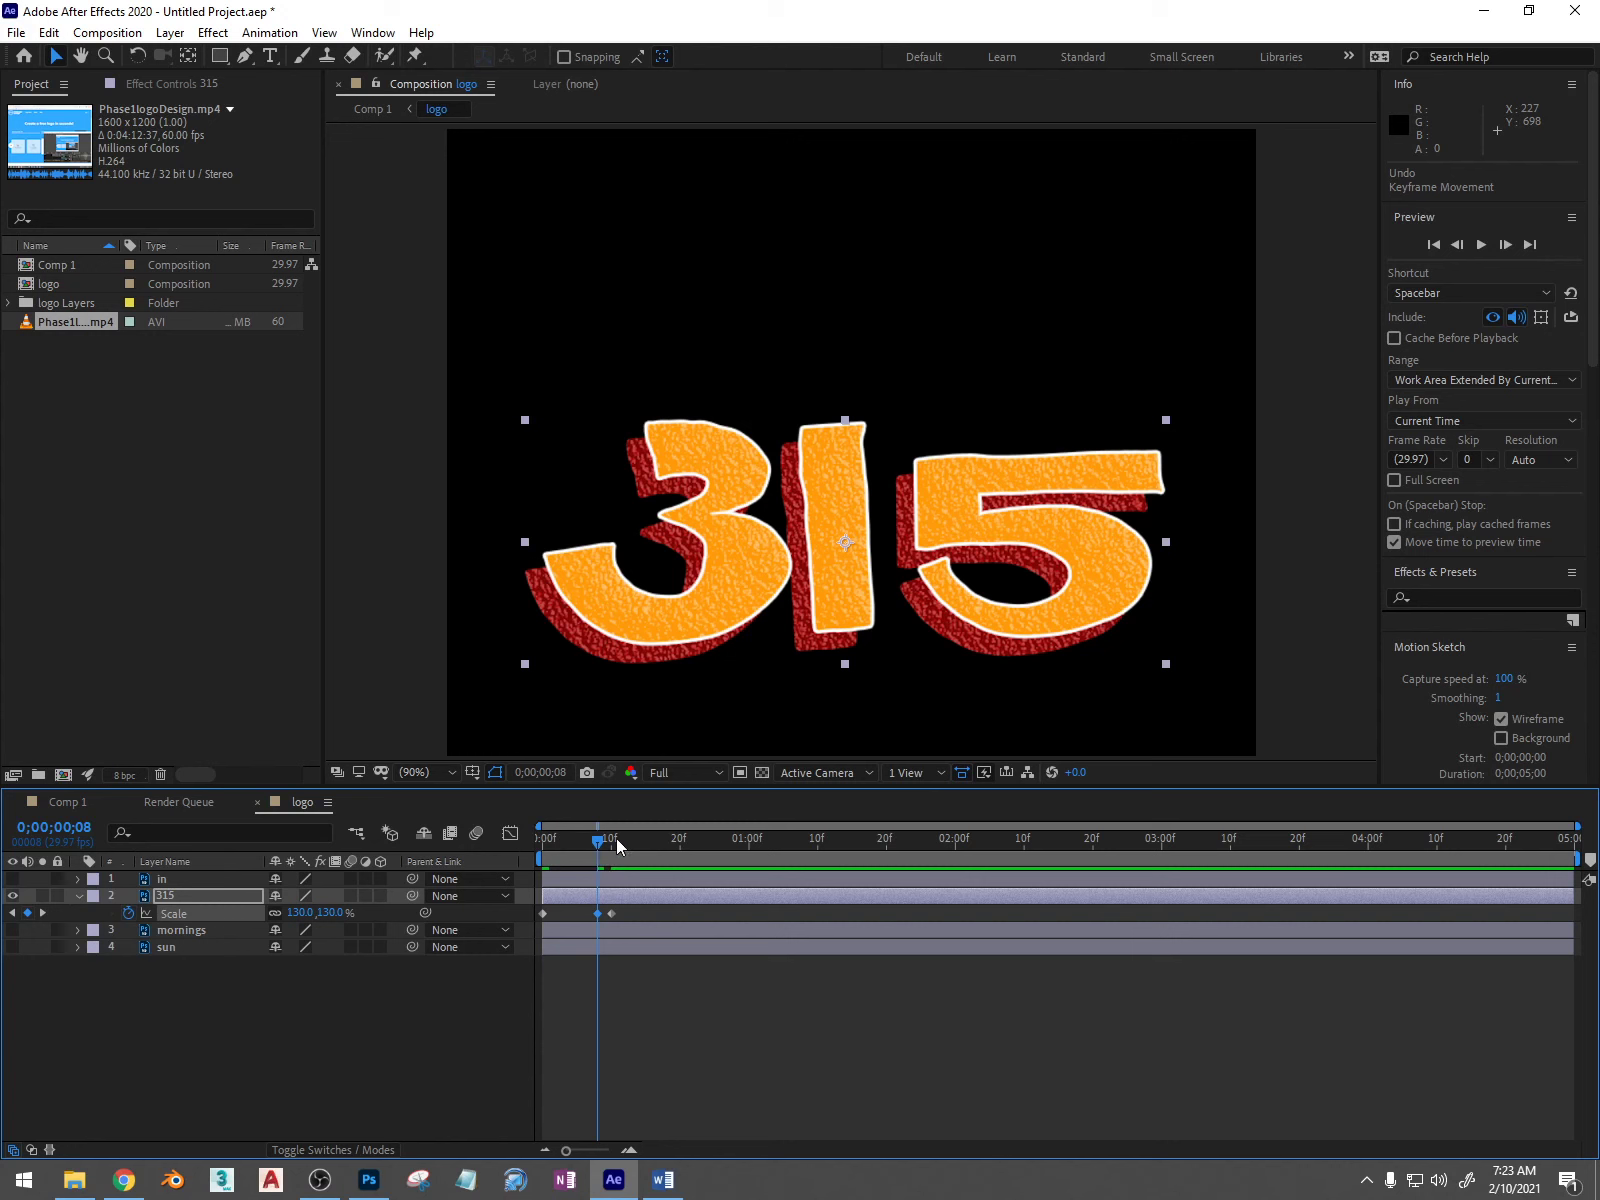
left_click_drag(616, 838, 523, 847)
Step: Preview the overshoot while selecting the frame-10 and frame-8 Scale keyframes
key("space")
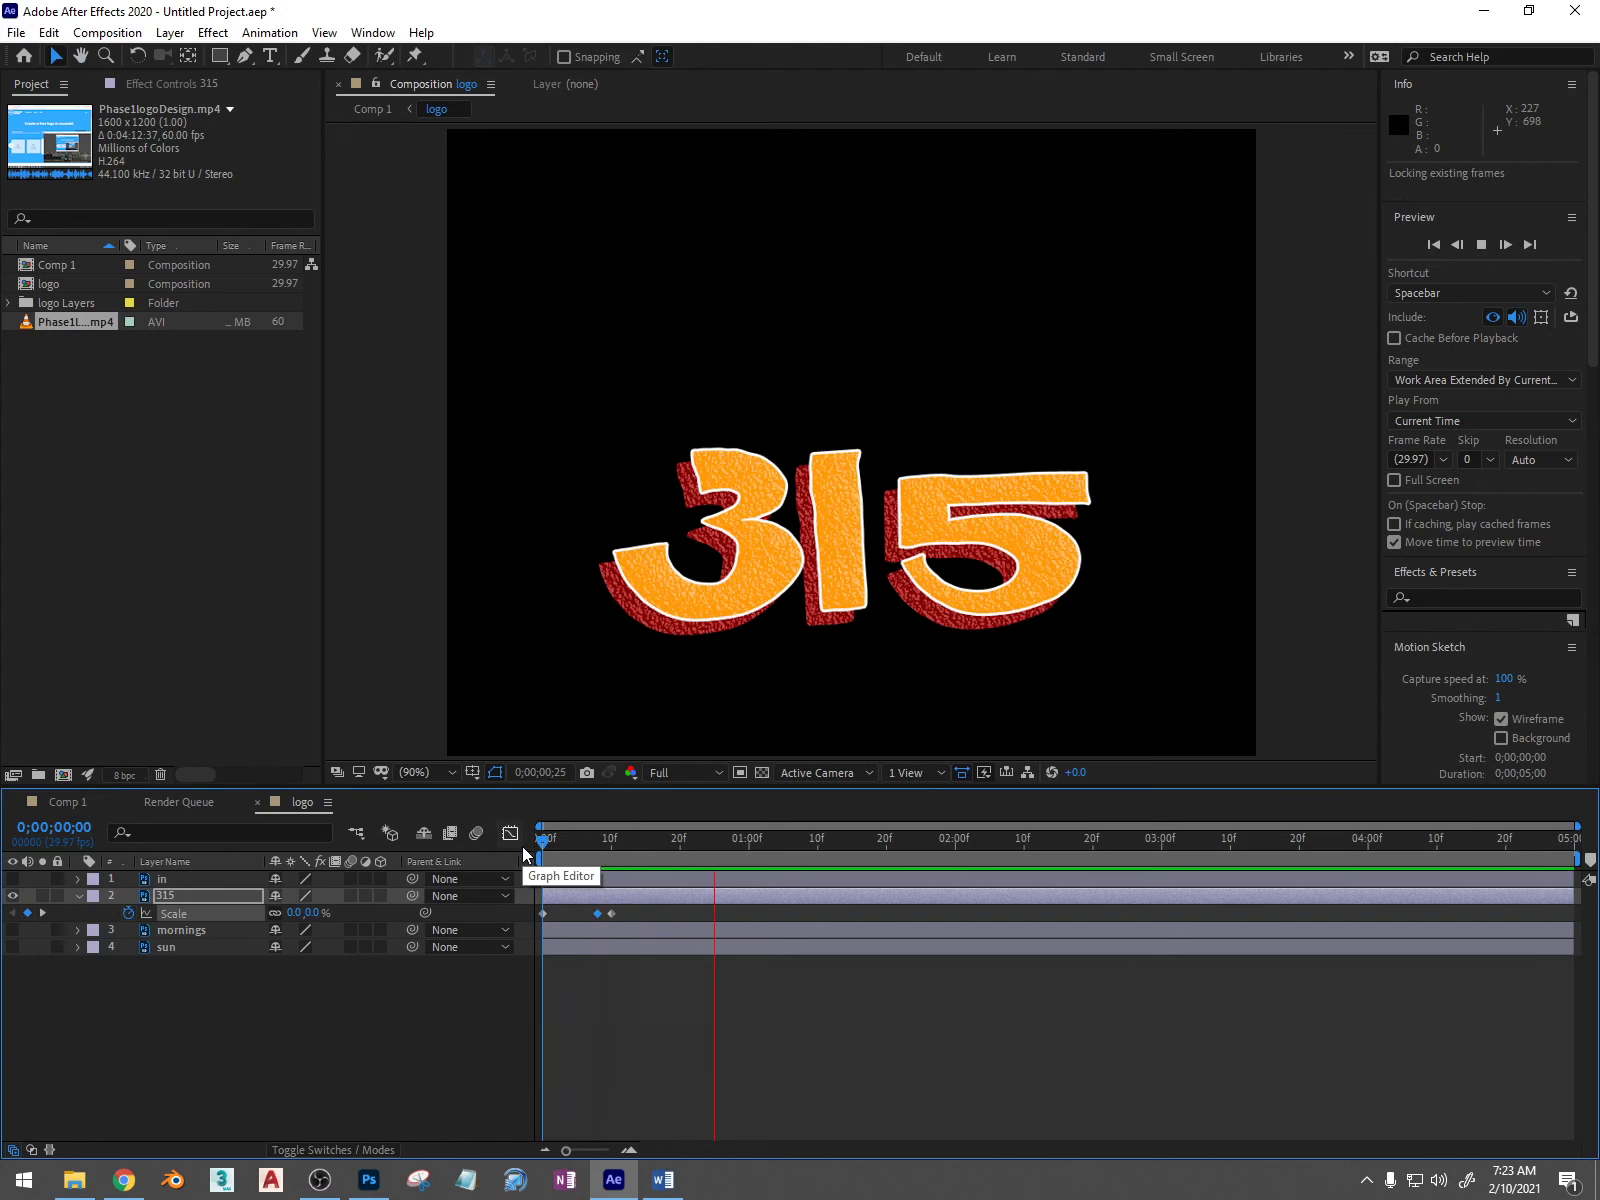
key("space")
left_click(610, 912)
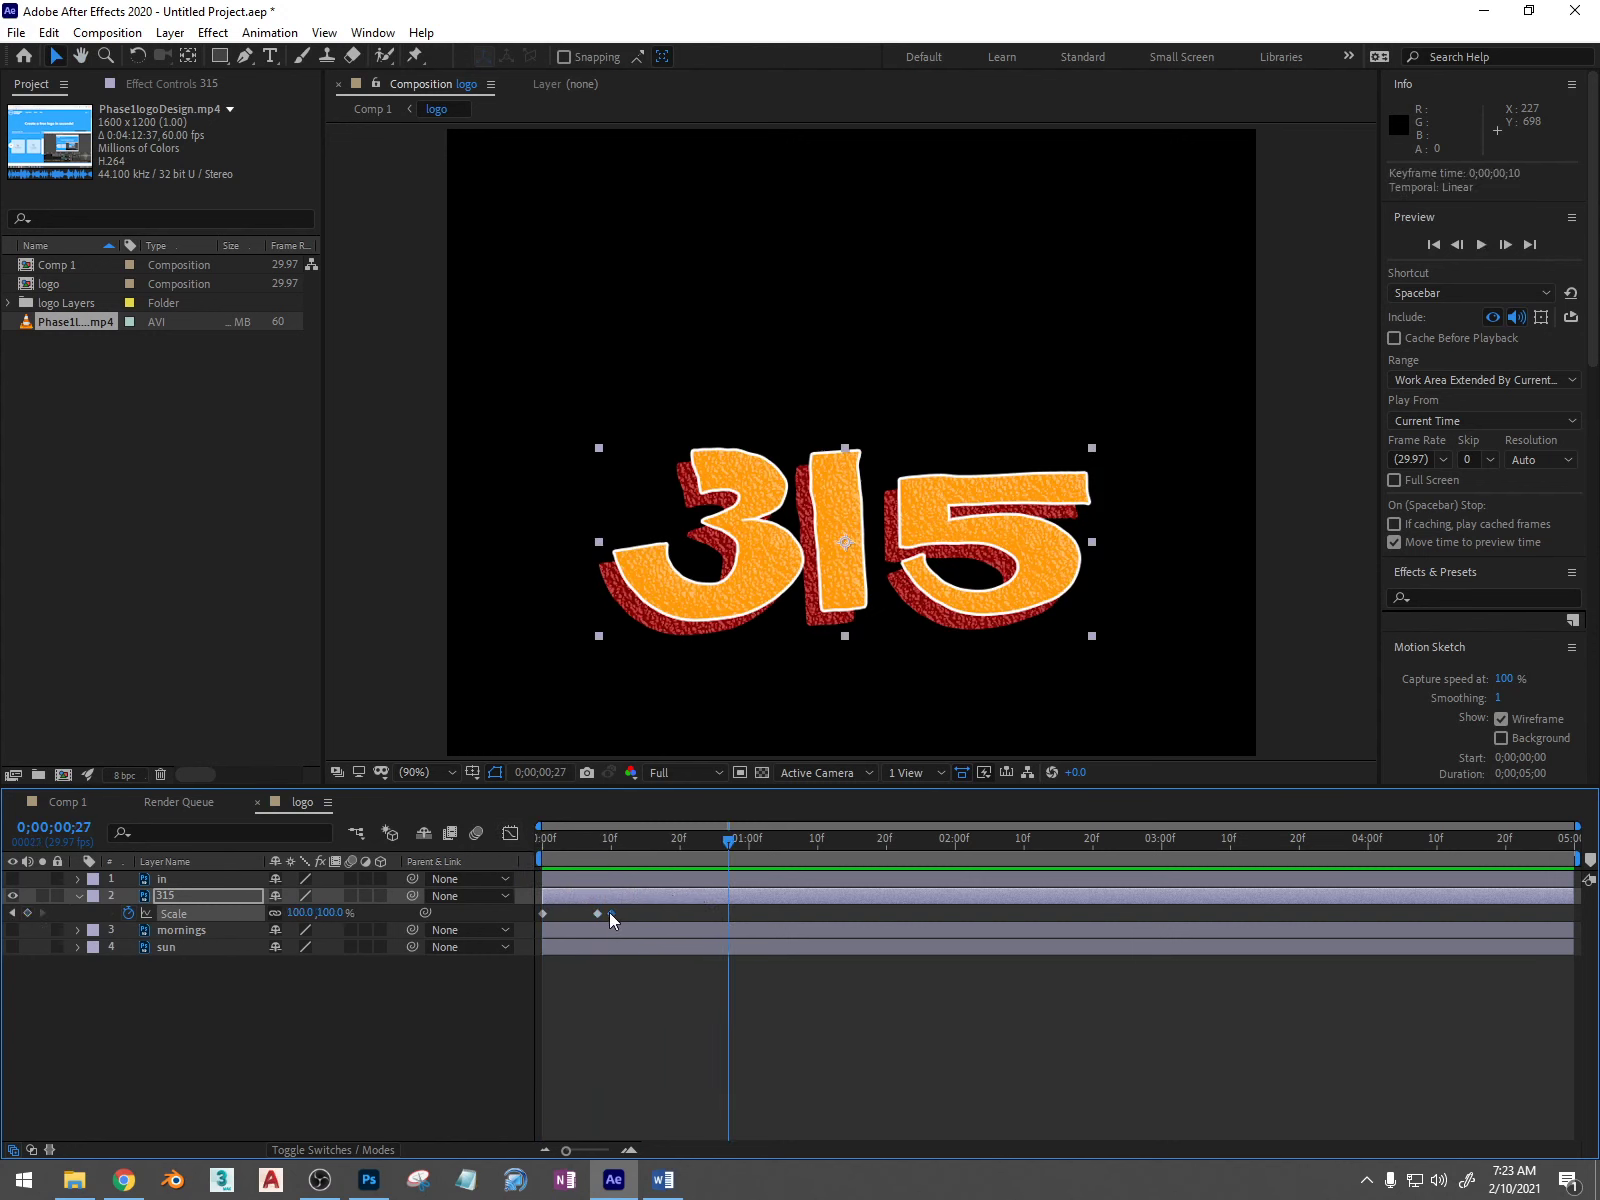
key("space")
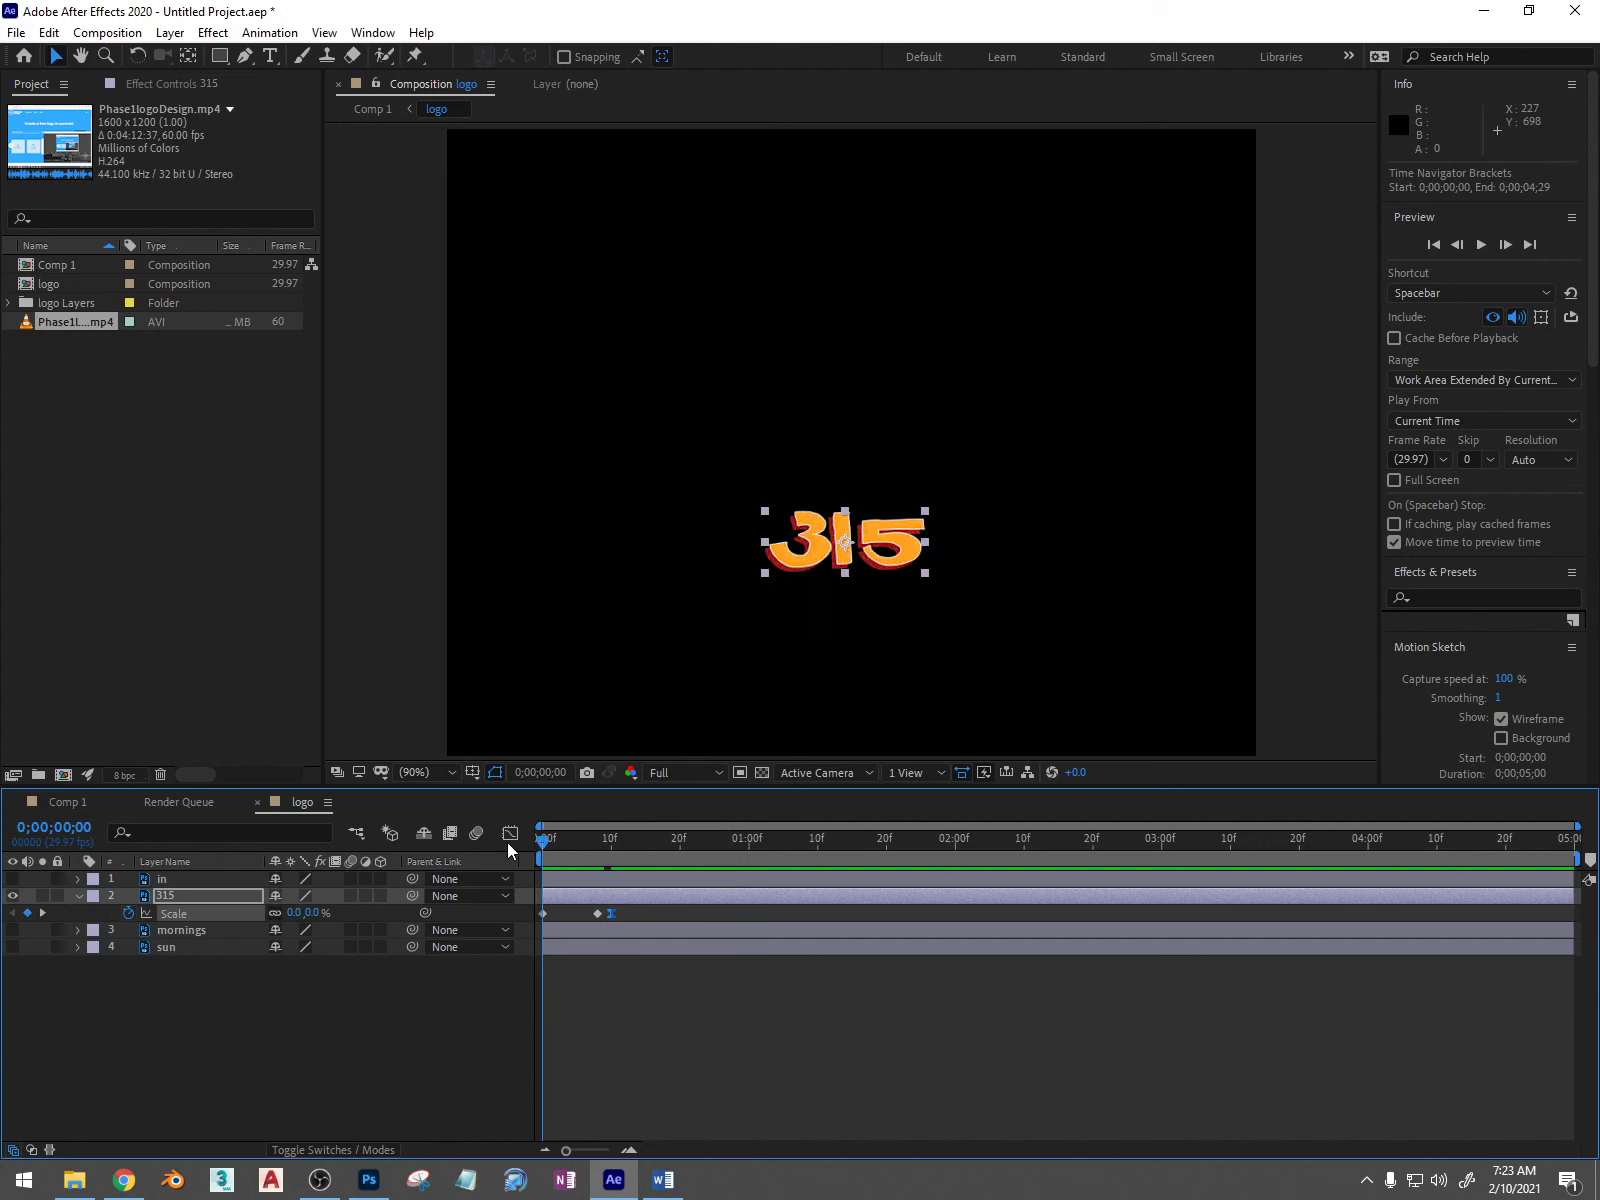
key("space")
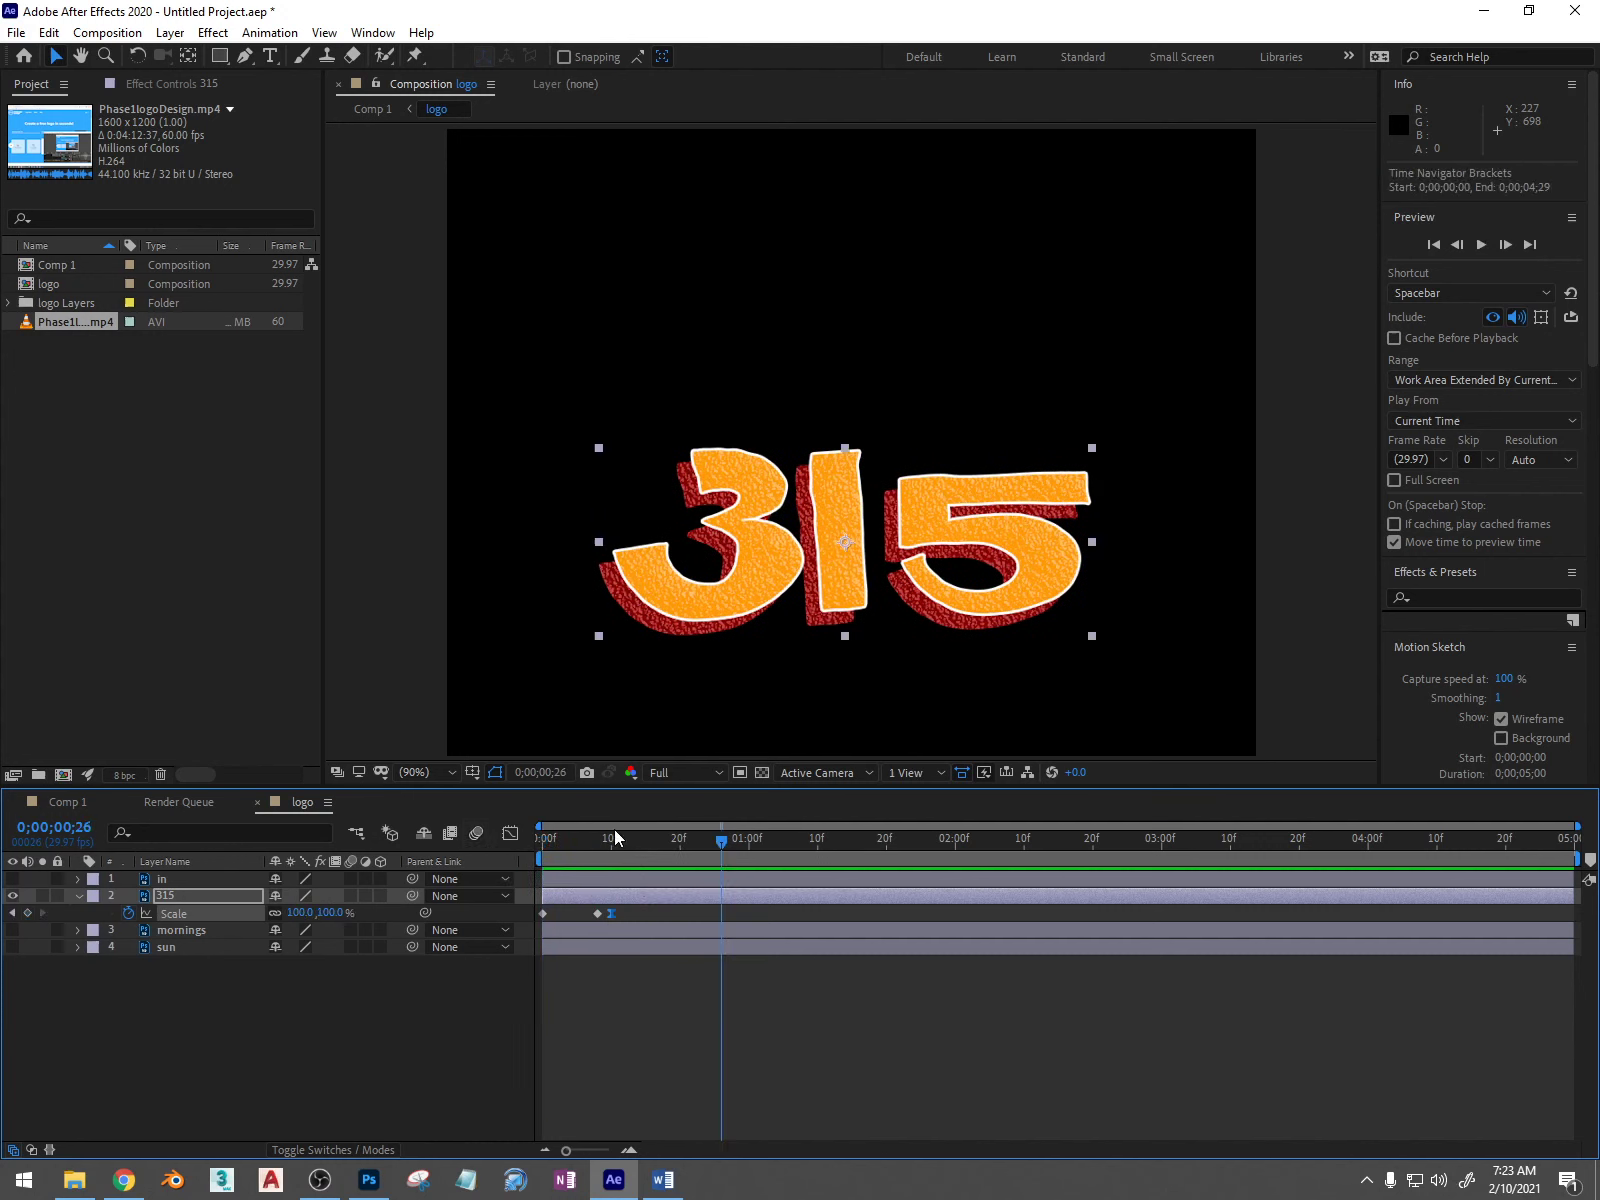
left_click(597, 916)
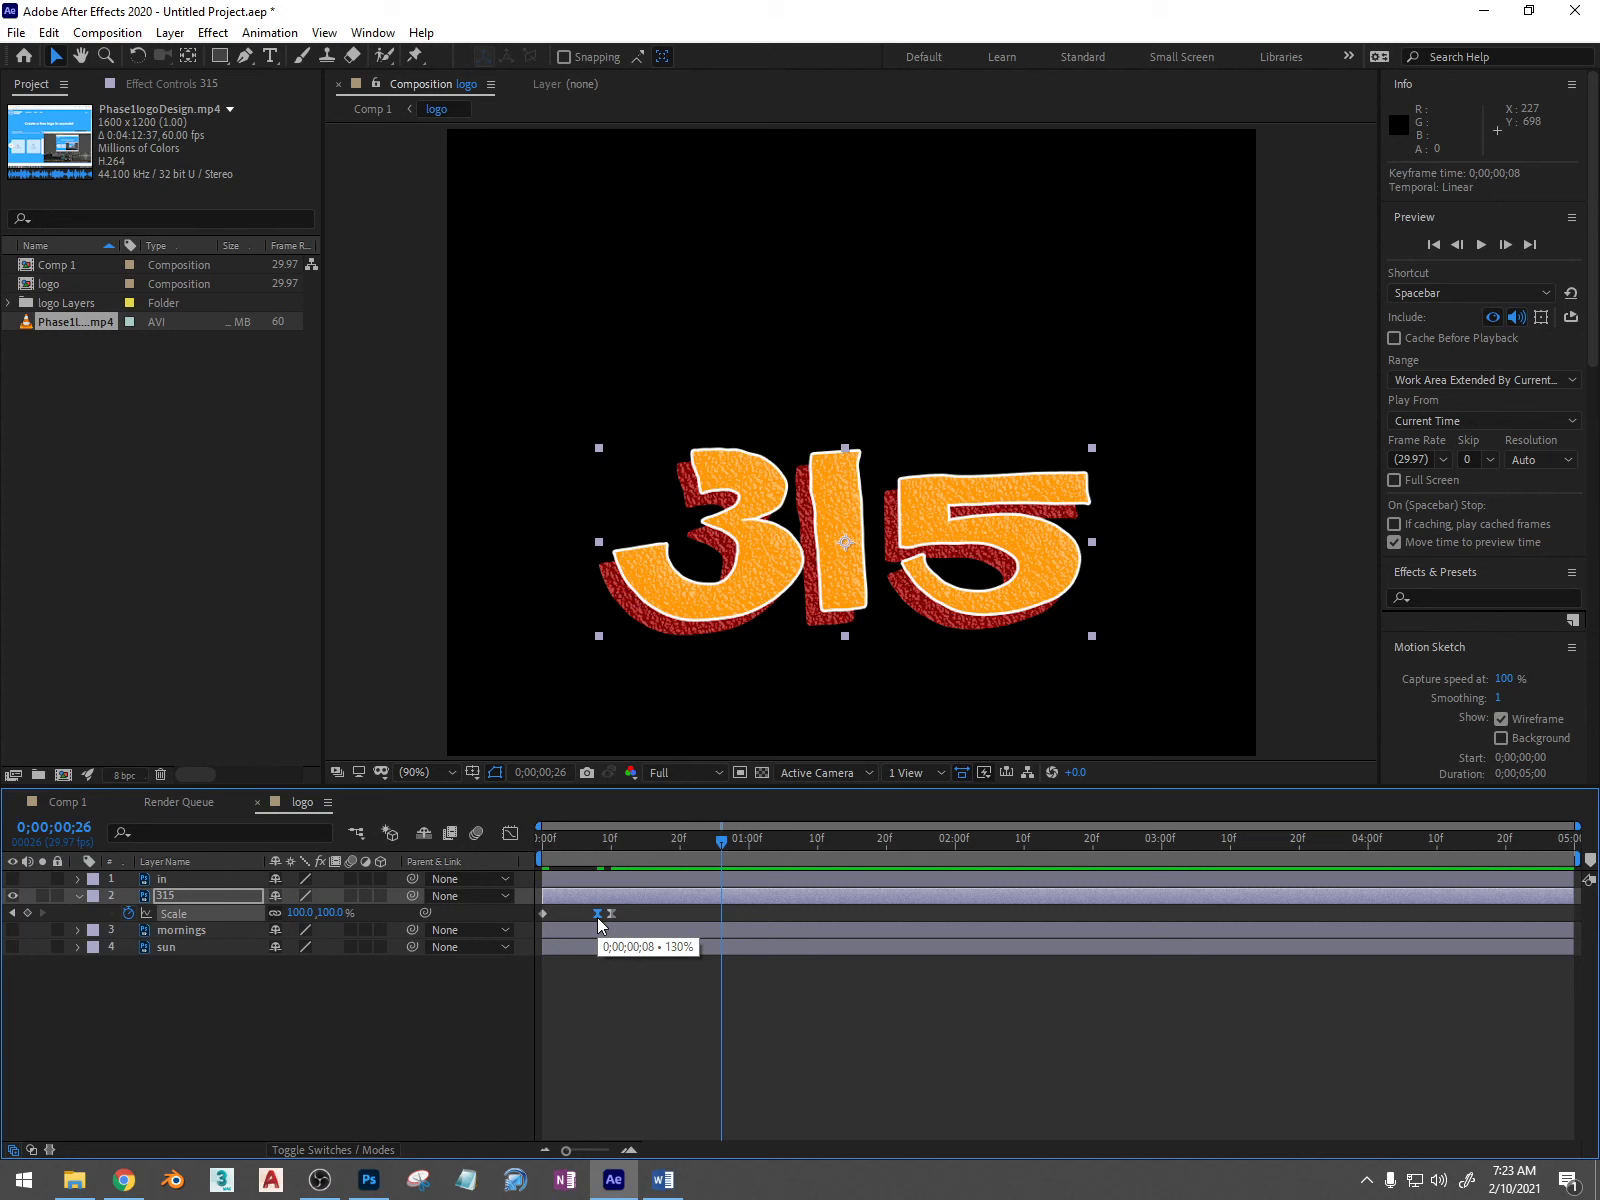
key("space")
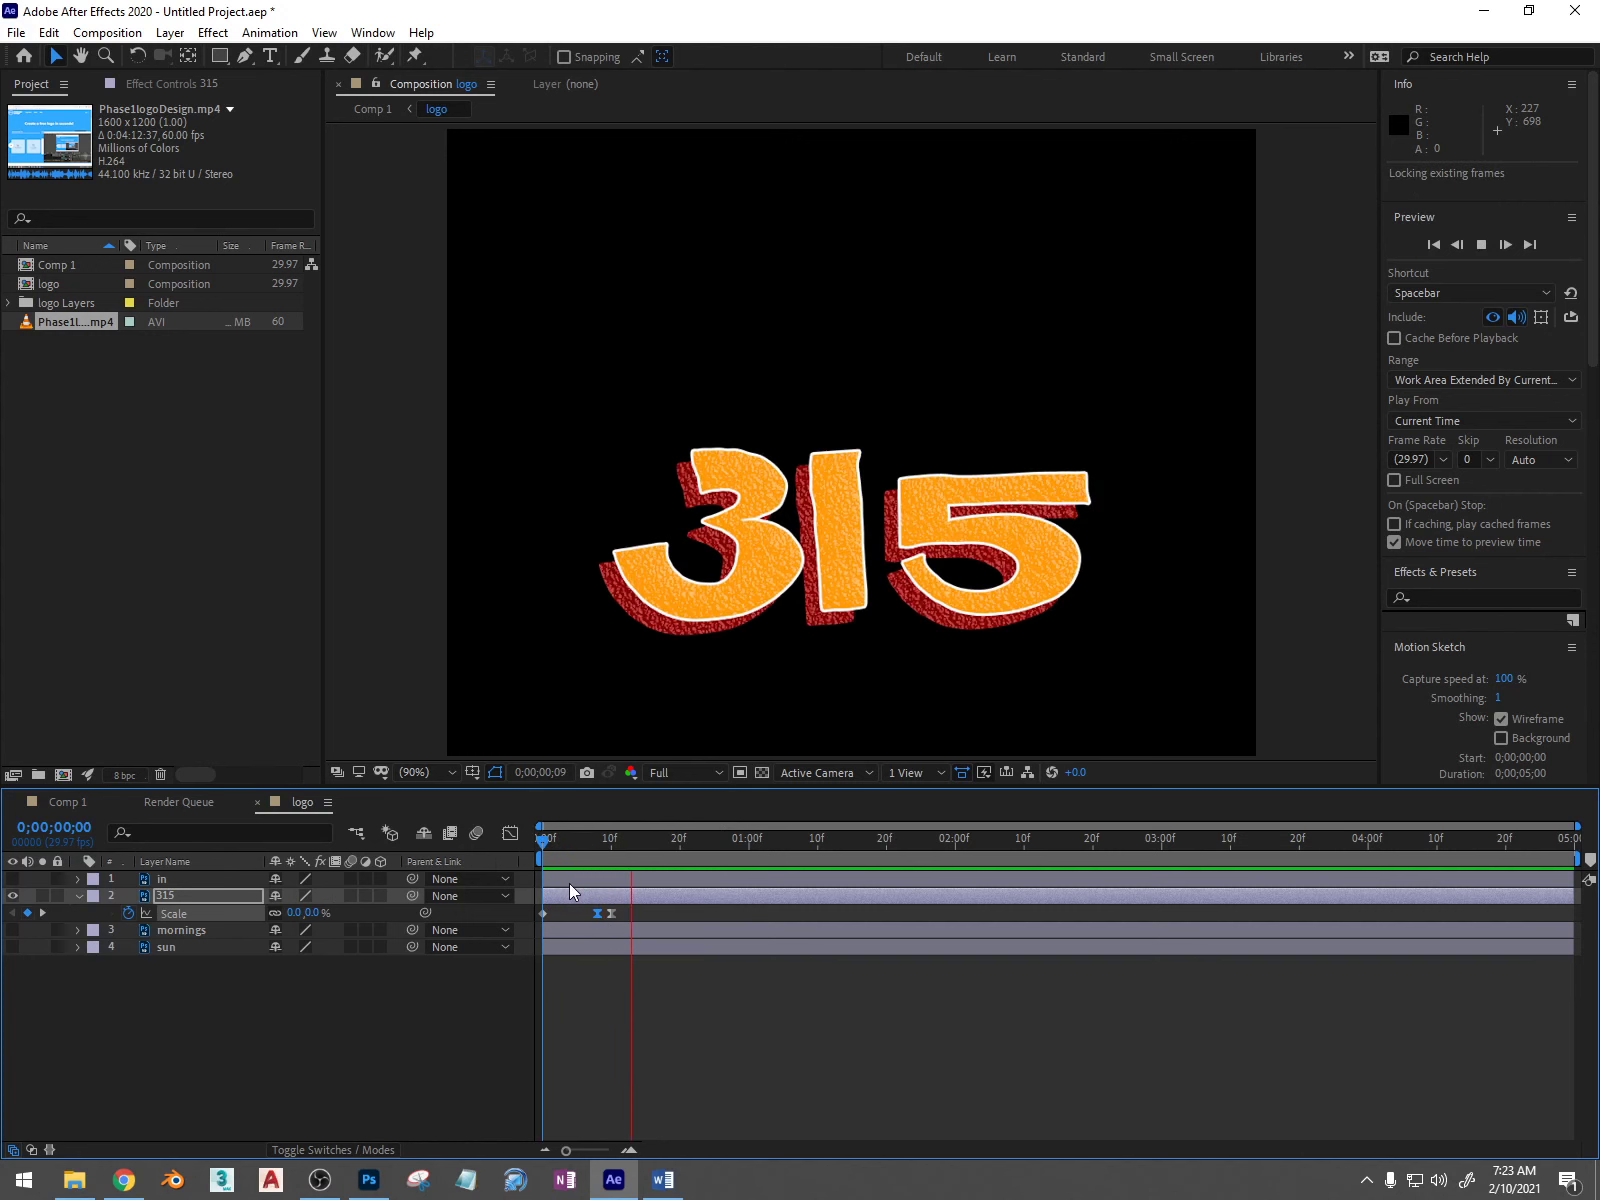
key("space")
Step: Add the frame-0 keyframe, apply Easy Ease to all three, and preview
left_click(543, 913)
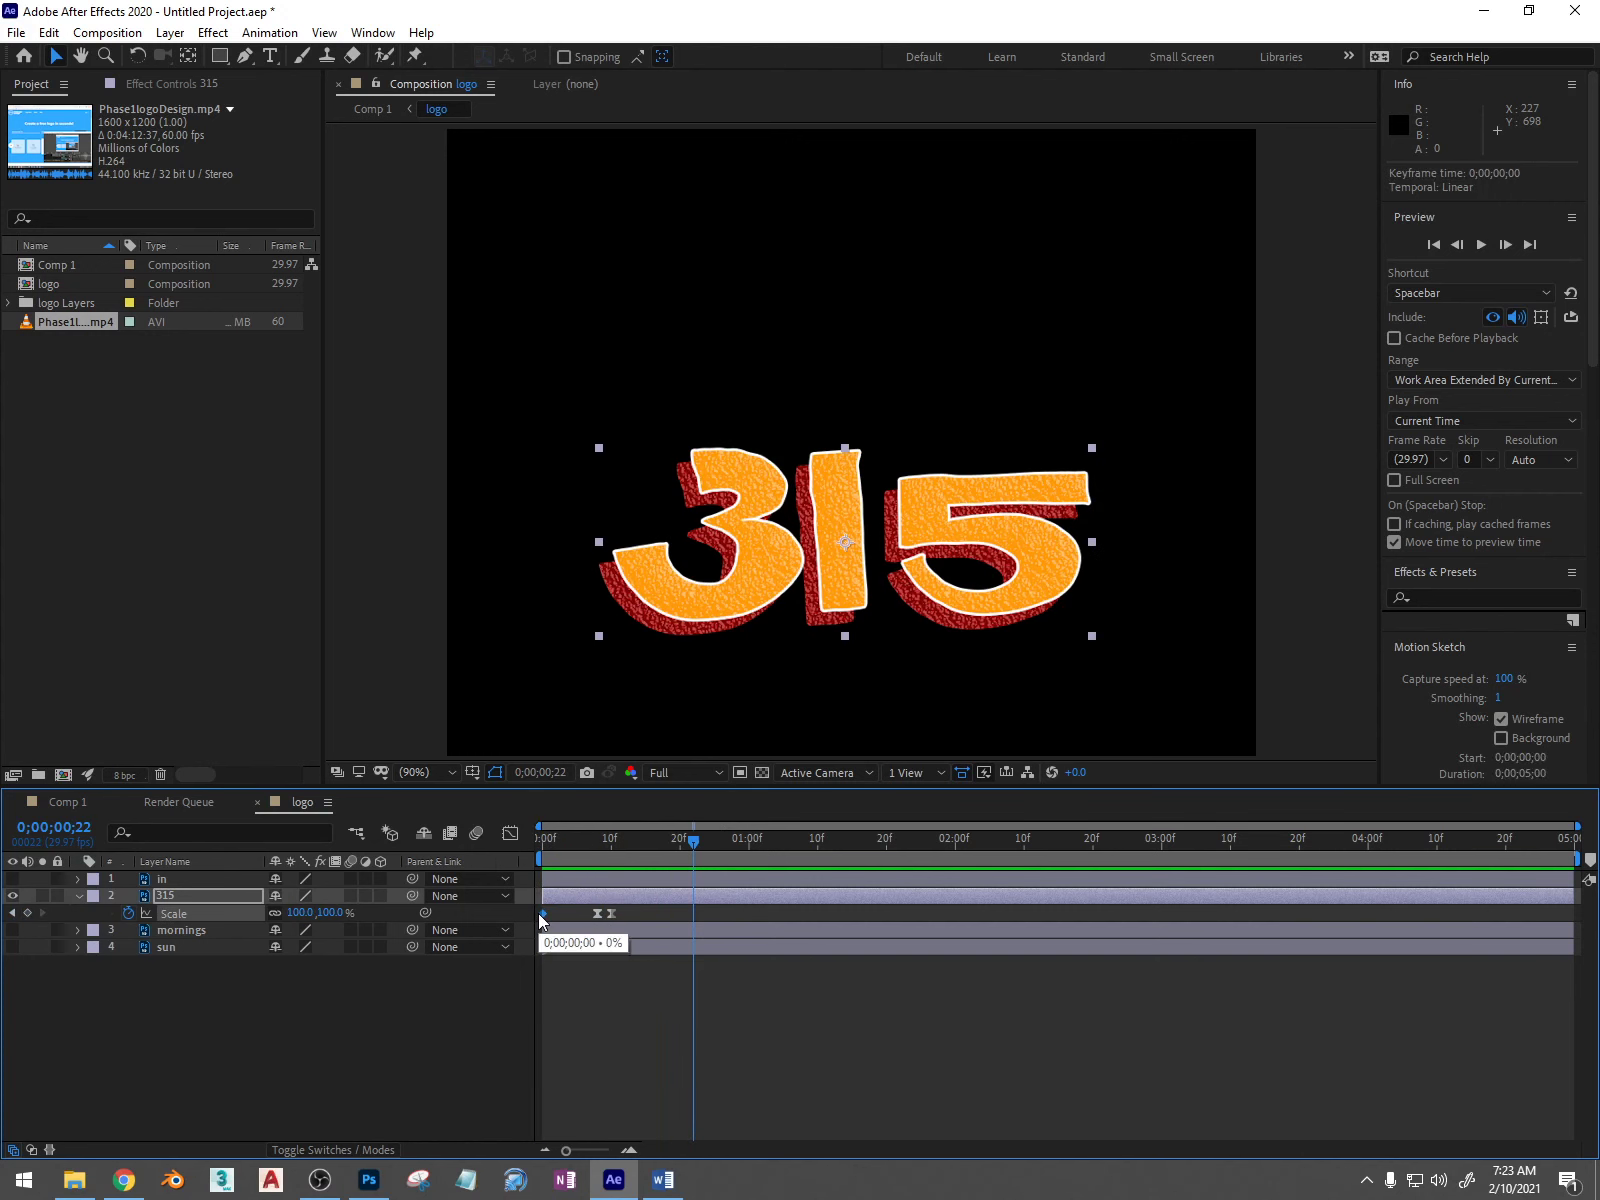
key("F9")
key("space")
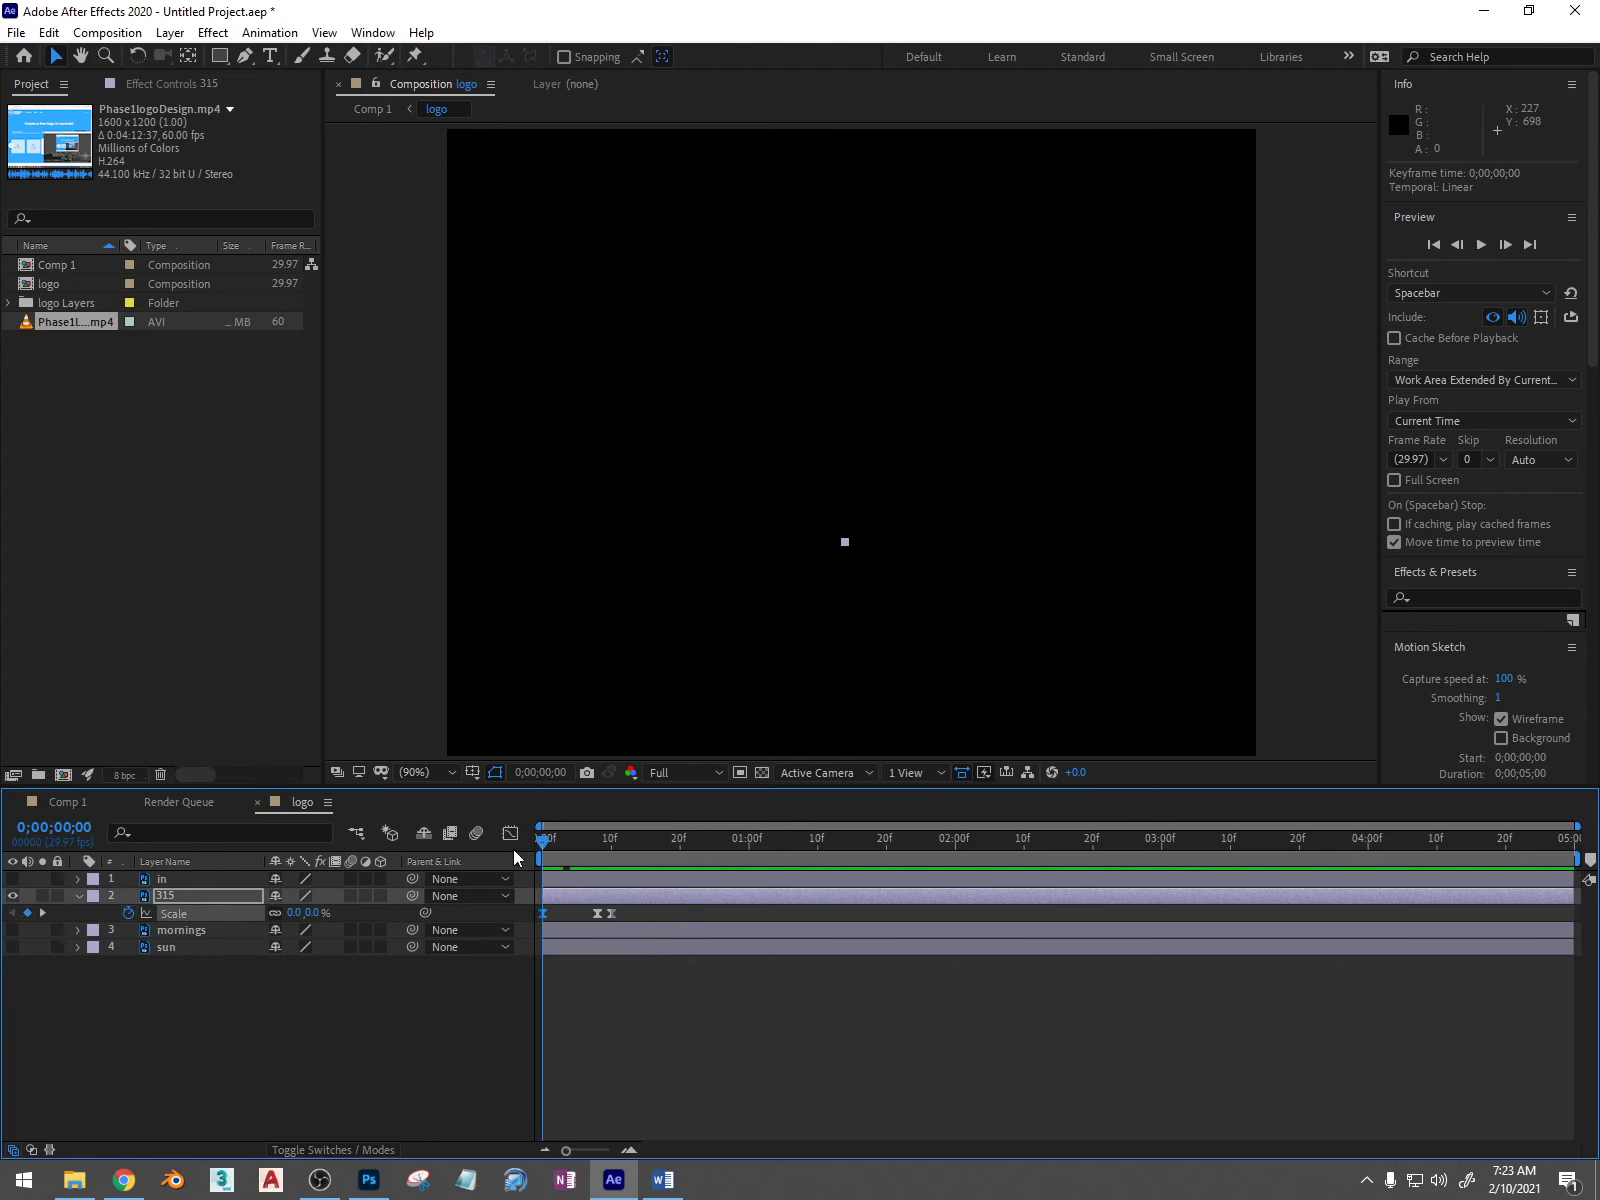
key("space")
left_click_drag(619, 835, 565, 833)
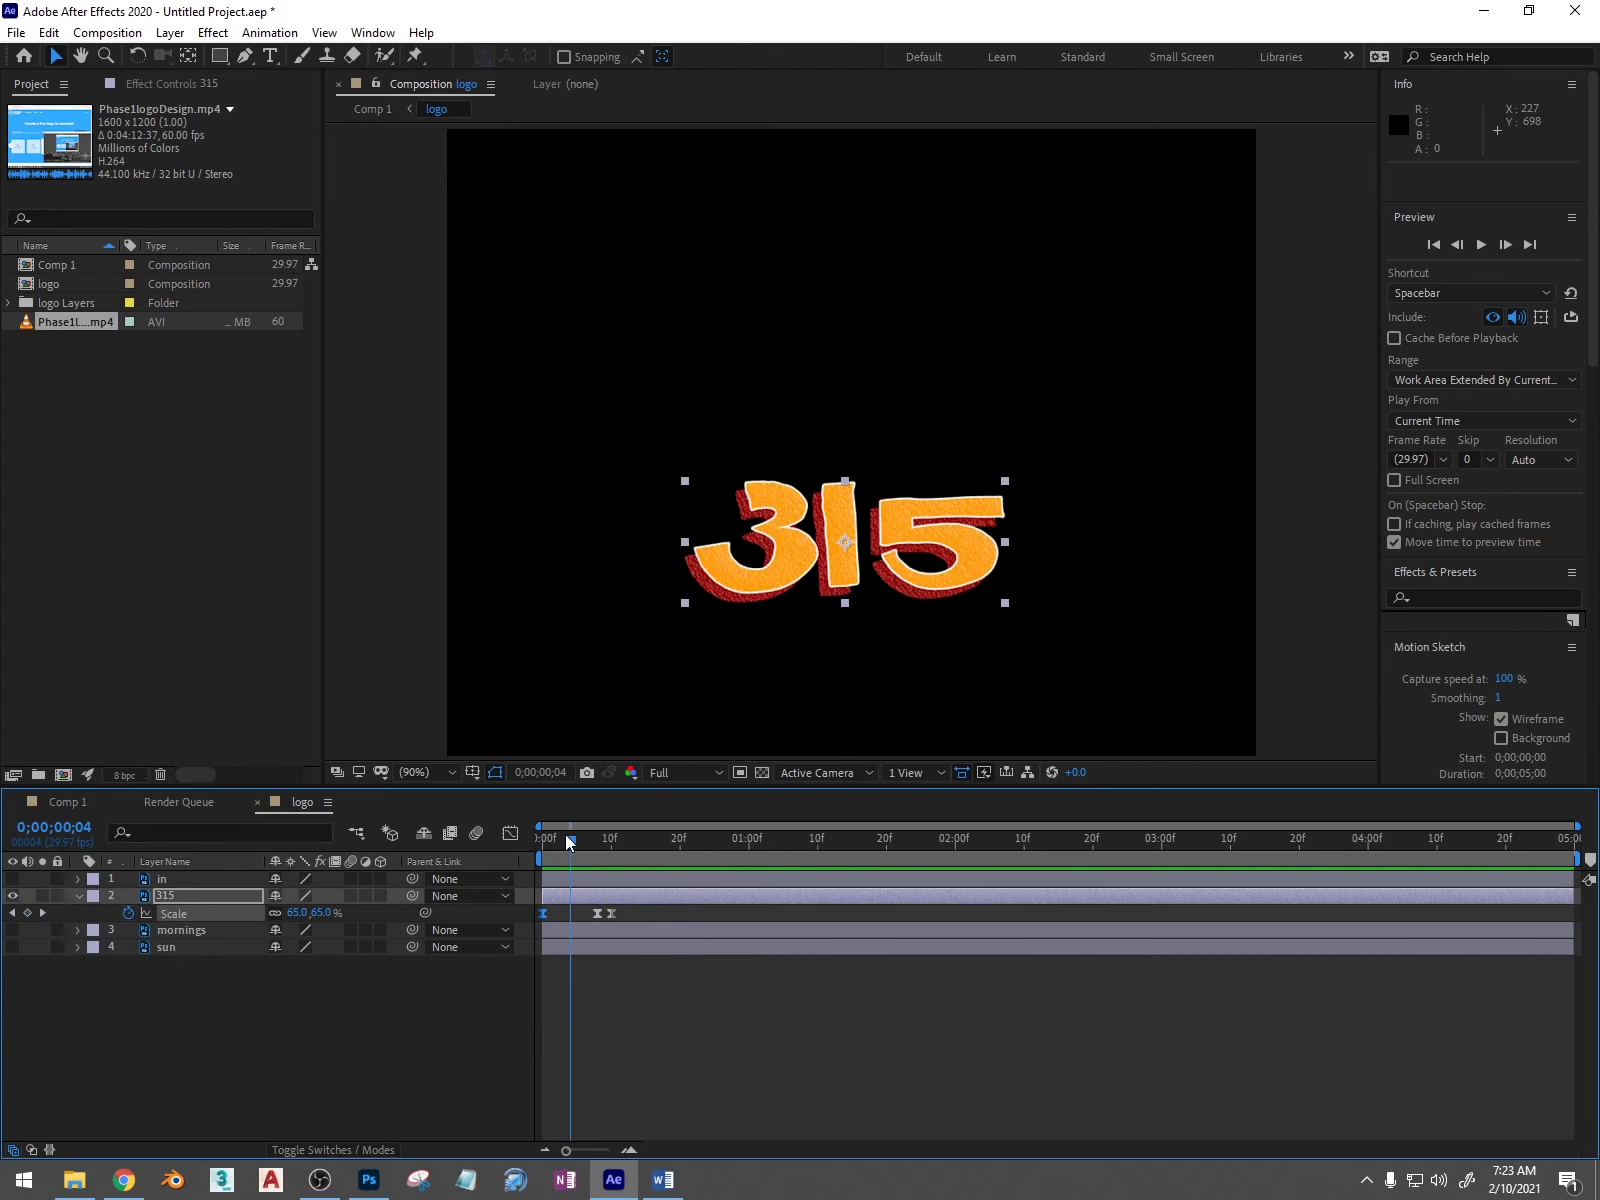
Step: Show the mornings layer and keyframe its Scale at 0% on frame 3
left_click(196, 930)
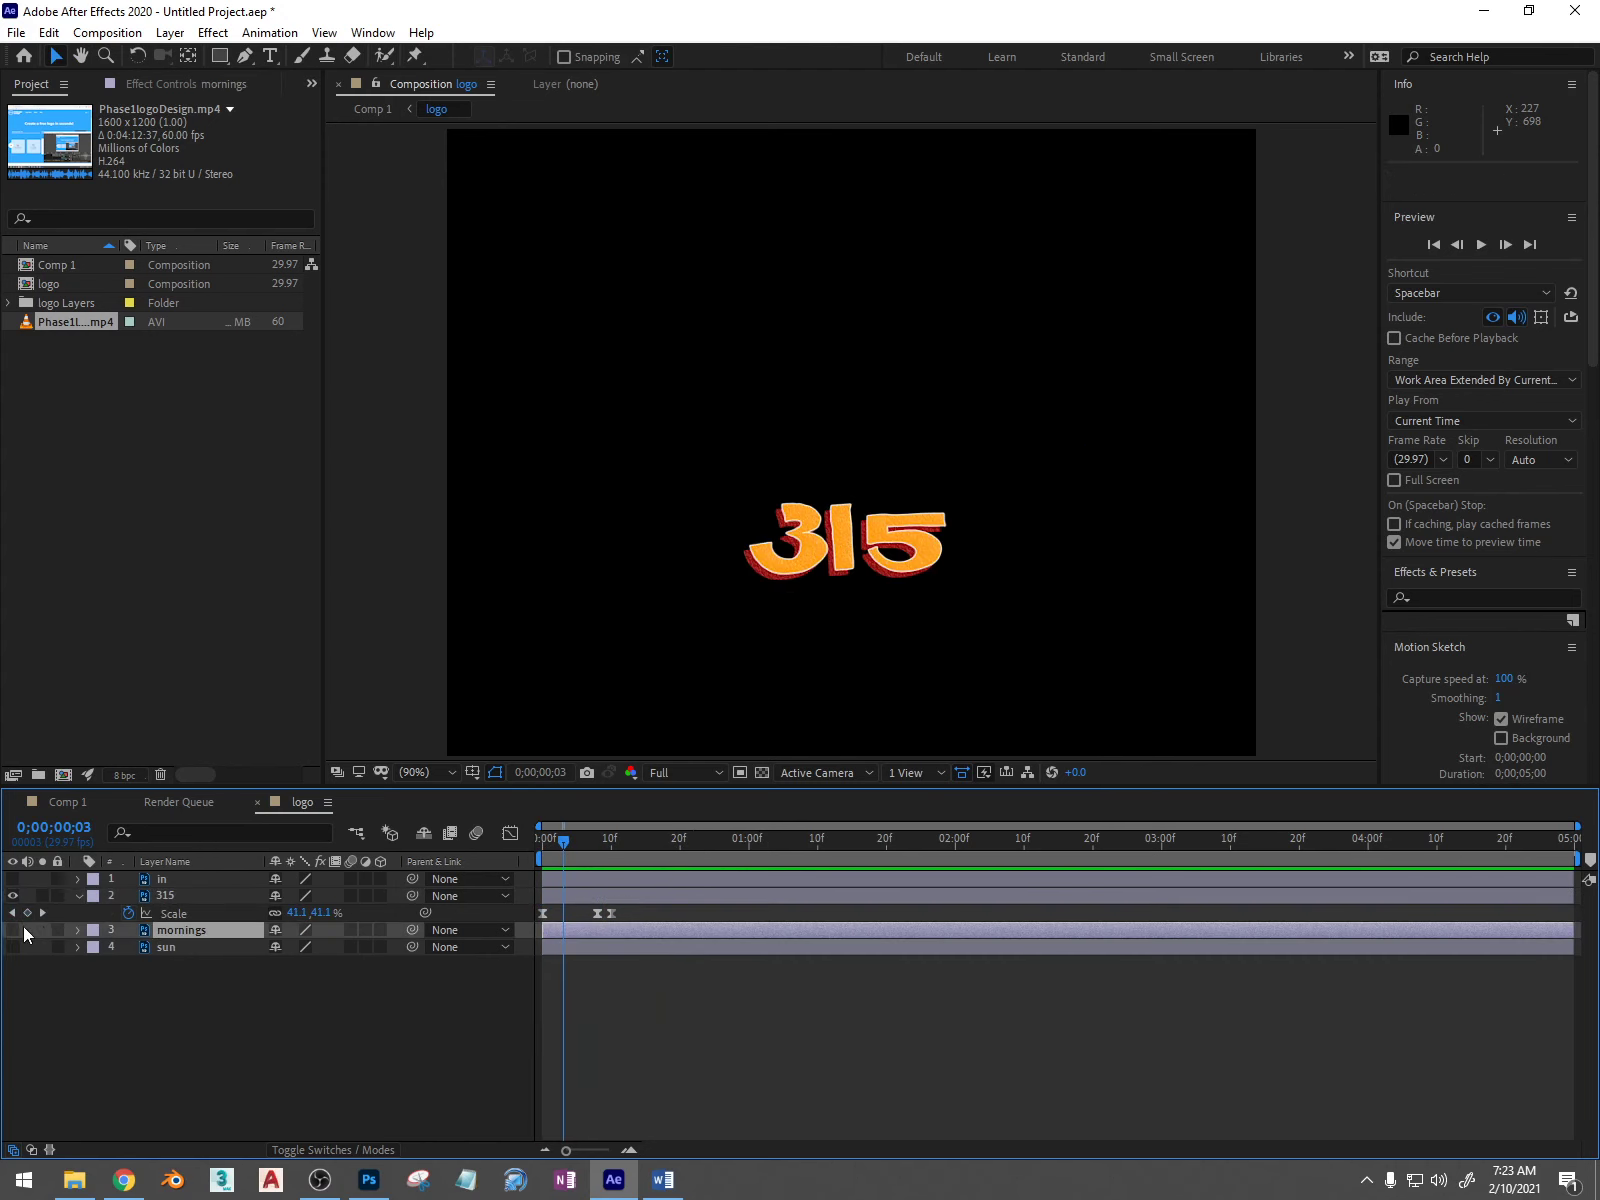
left_click(12, 929)
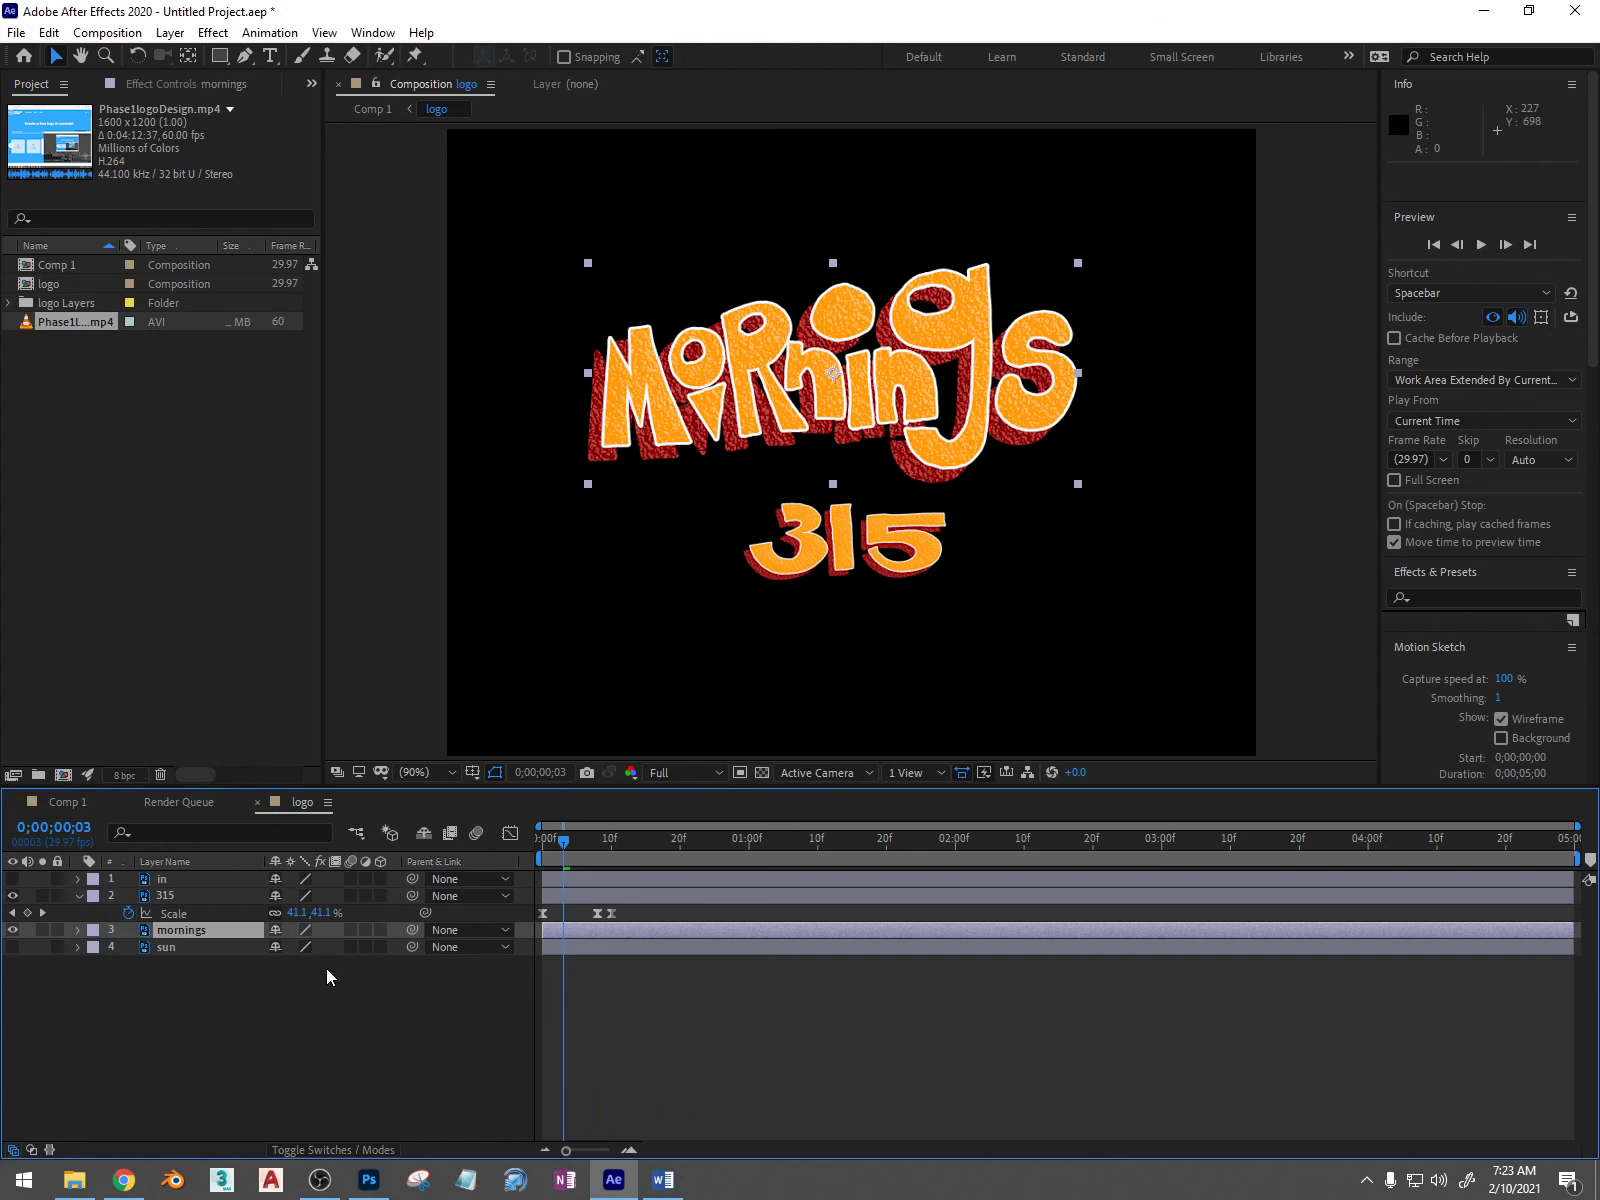
key("s")
left_click(129, 947)
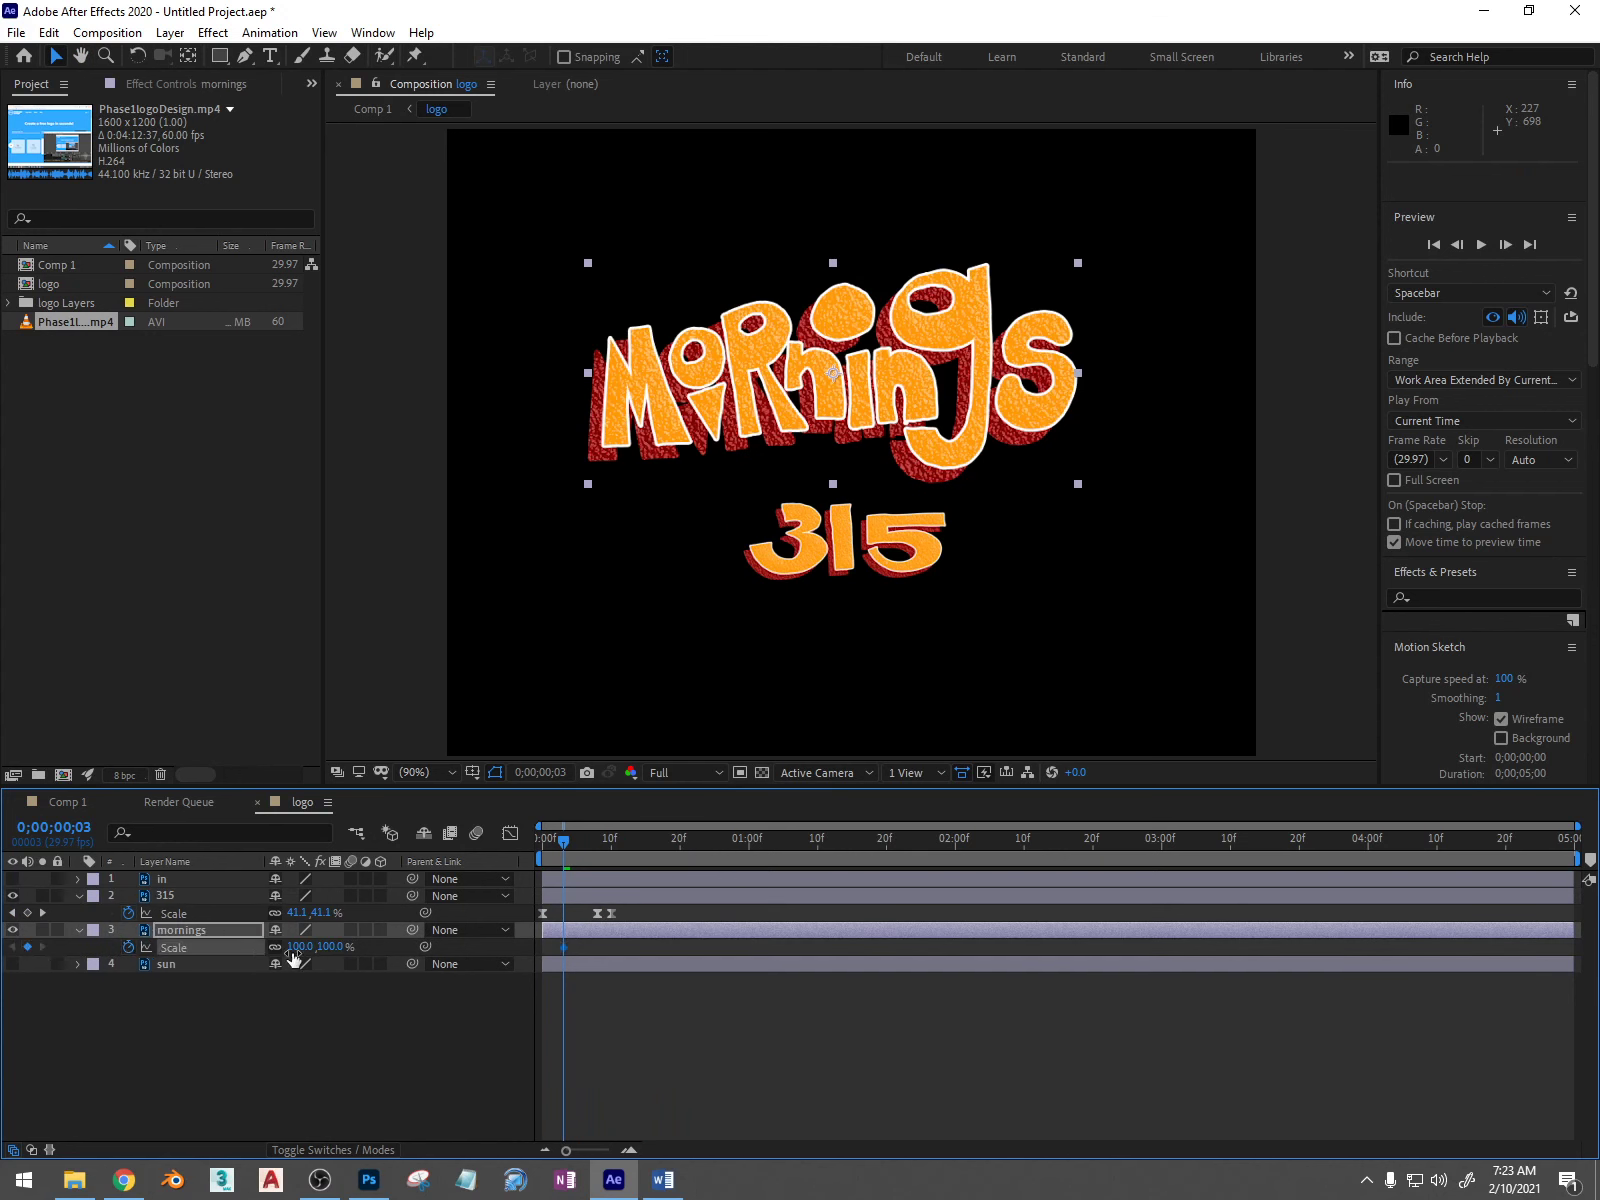
left_click(332, 947)
type("0")
key("Return")
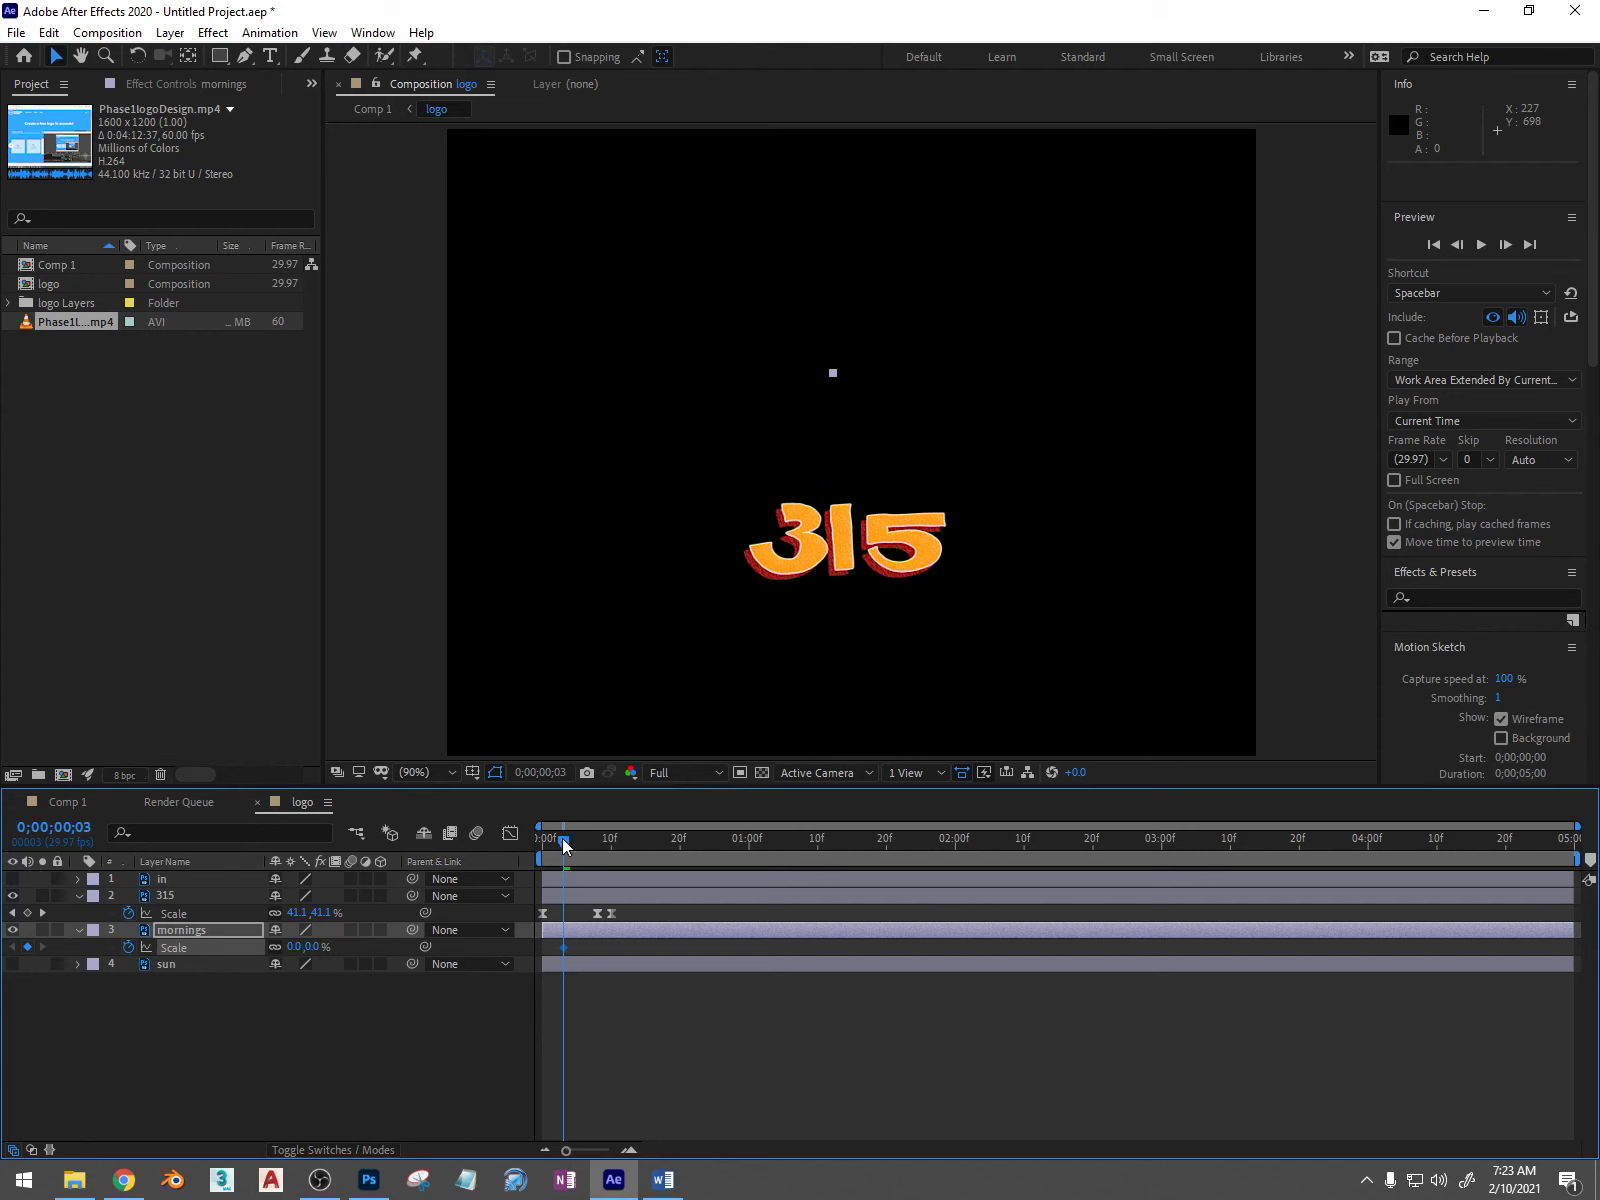
Step: Add mornings Scale keyframes of 140% at frame 7 and 100% at frame 10
left_click_drag(577, 843, 592, 834)
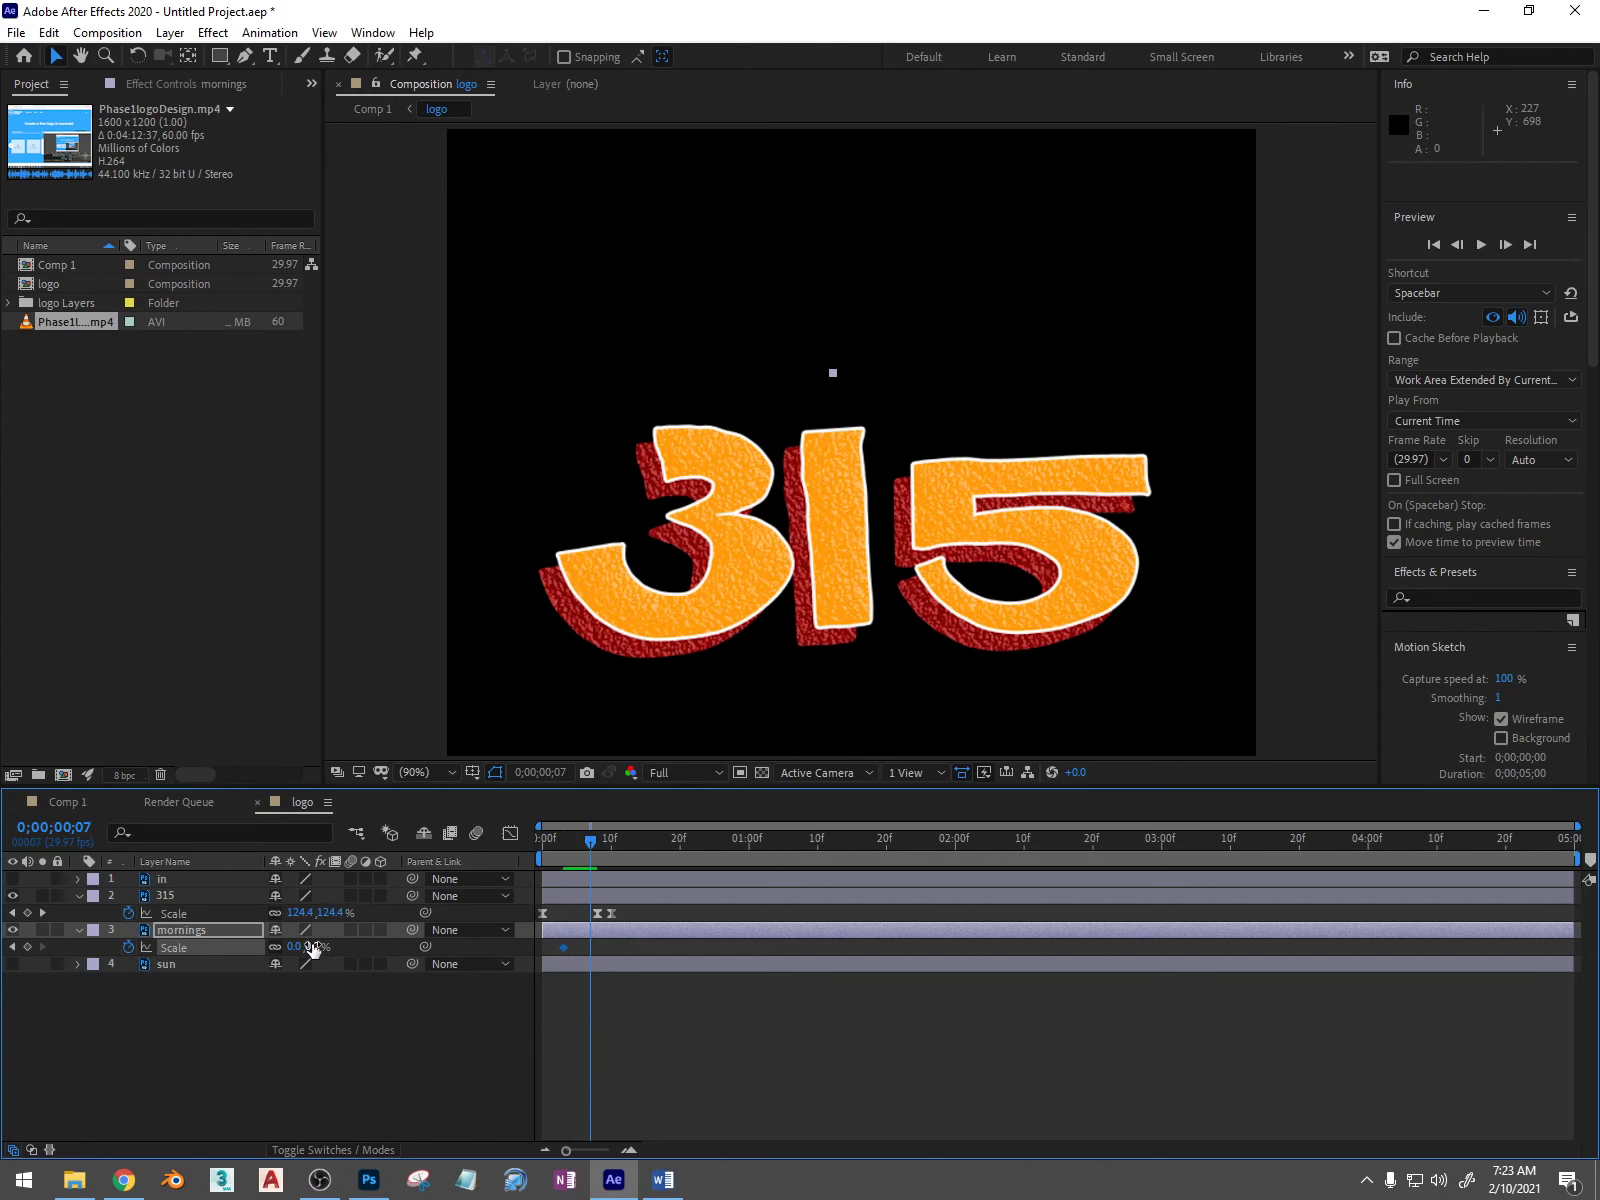
left_click_drag(313, 940, 428, 917)
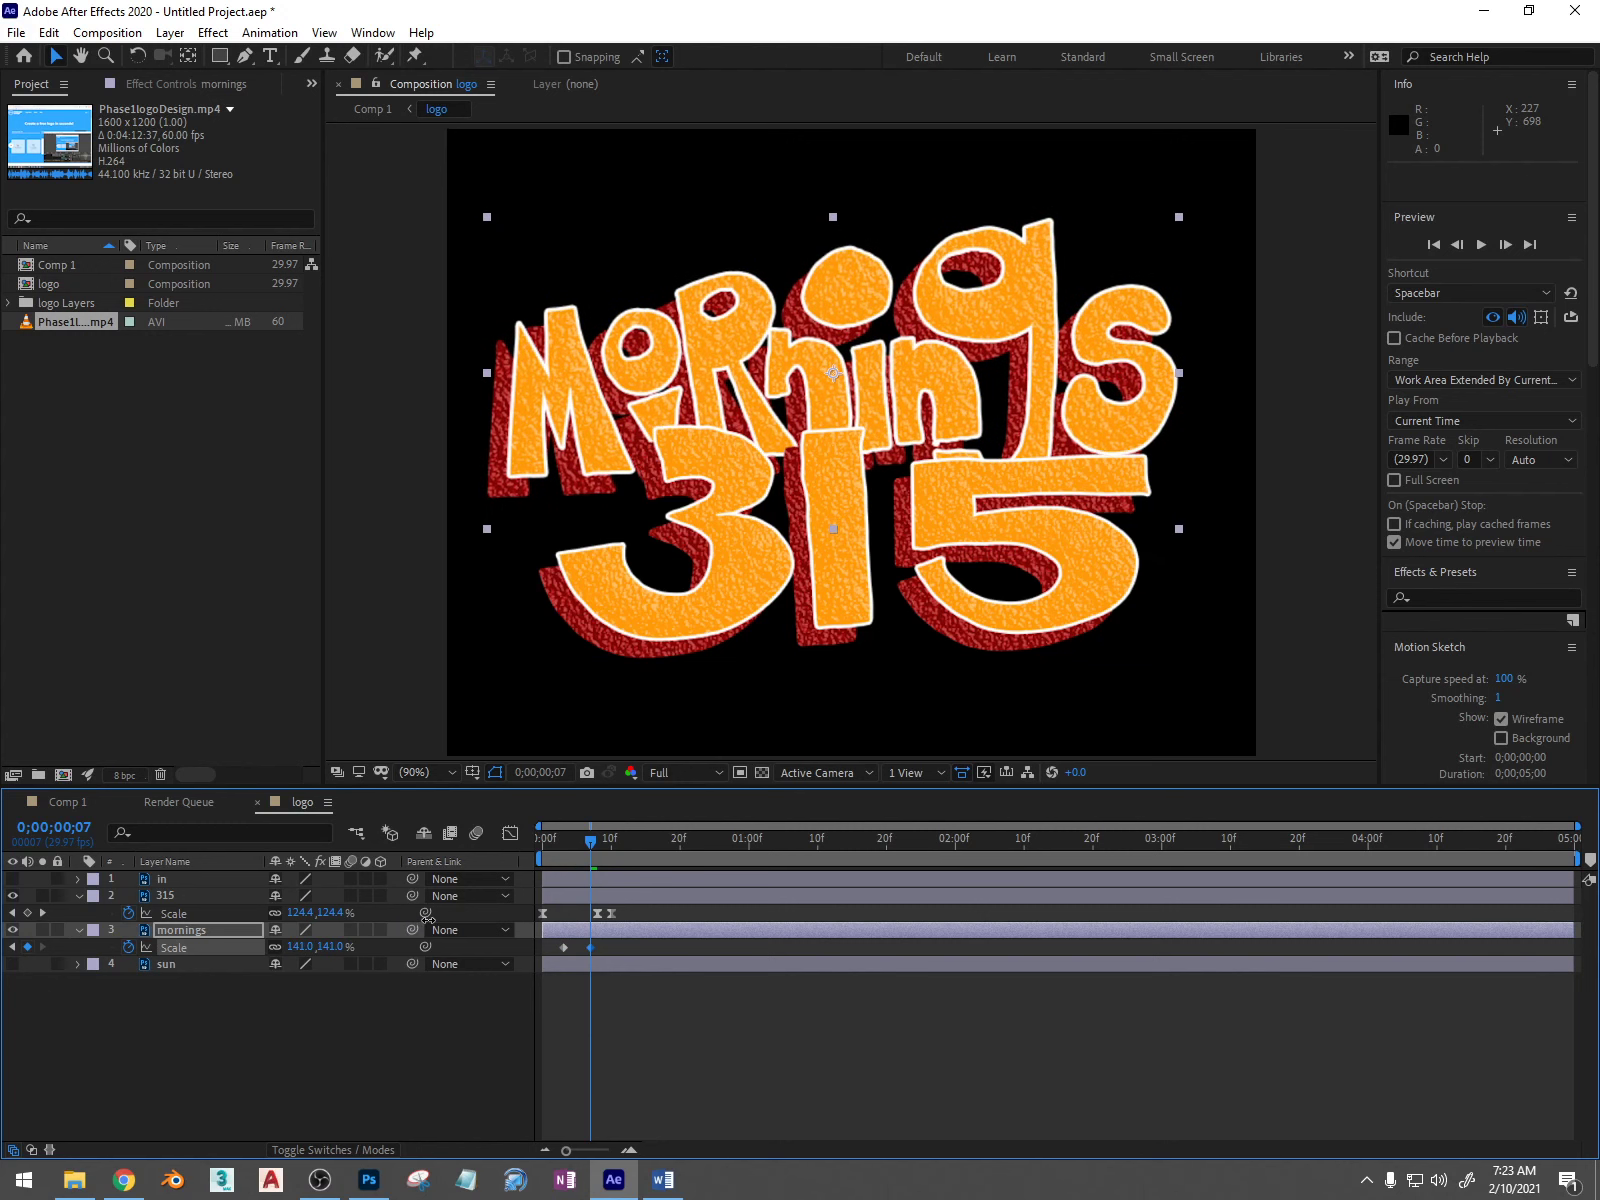
left_click(336, 946)
type("140")
key("Return")
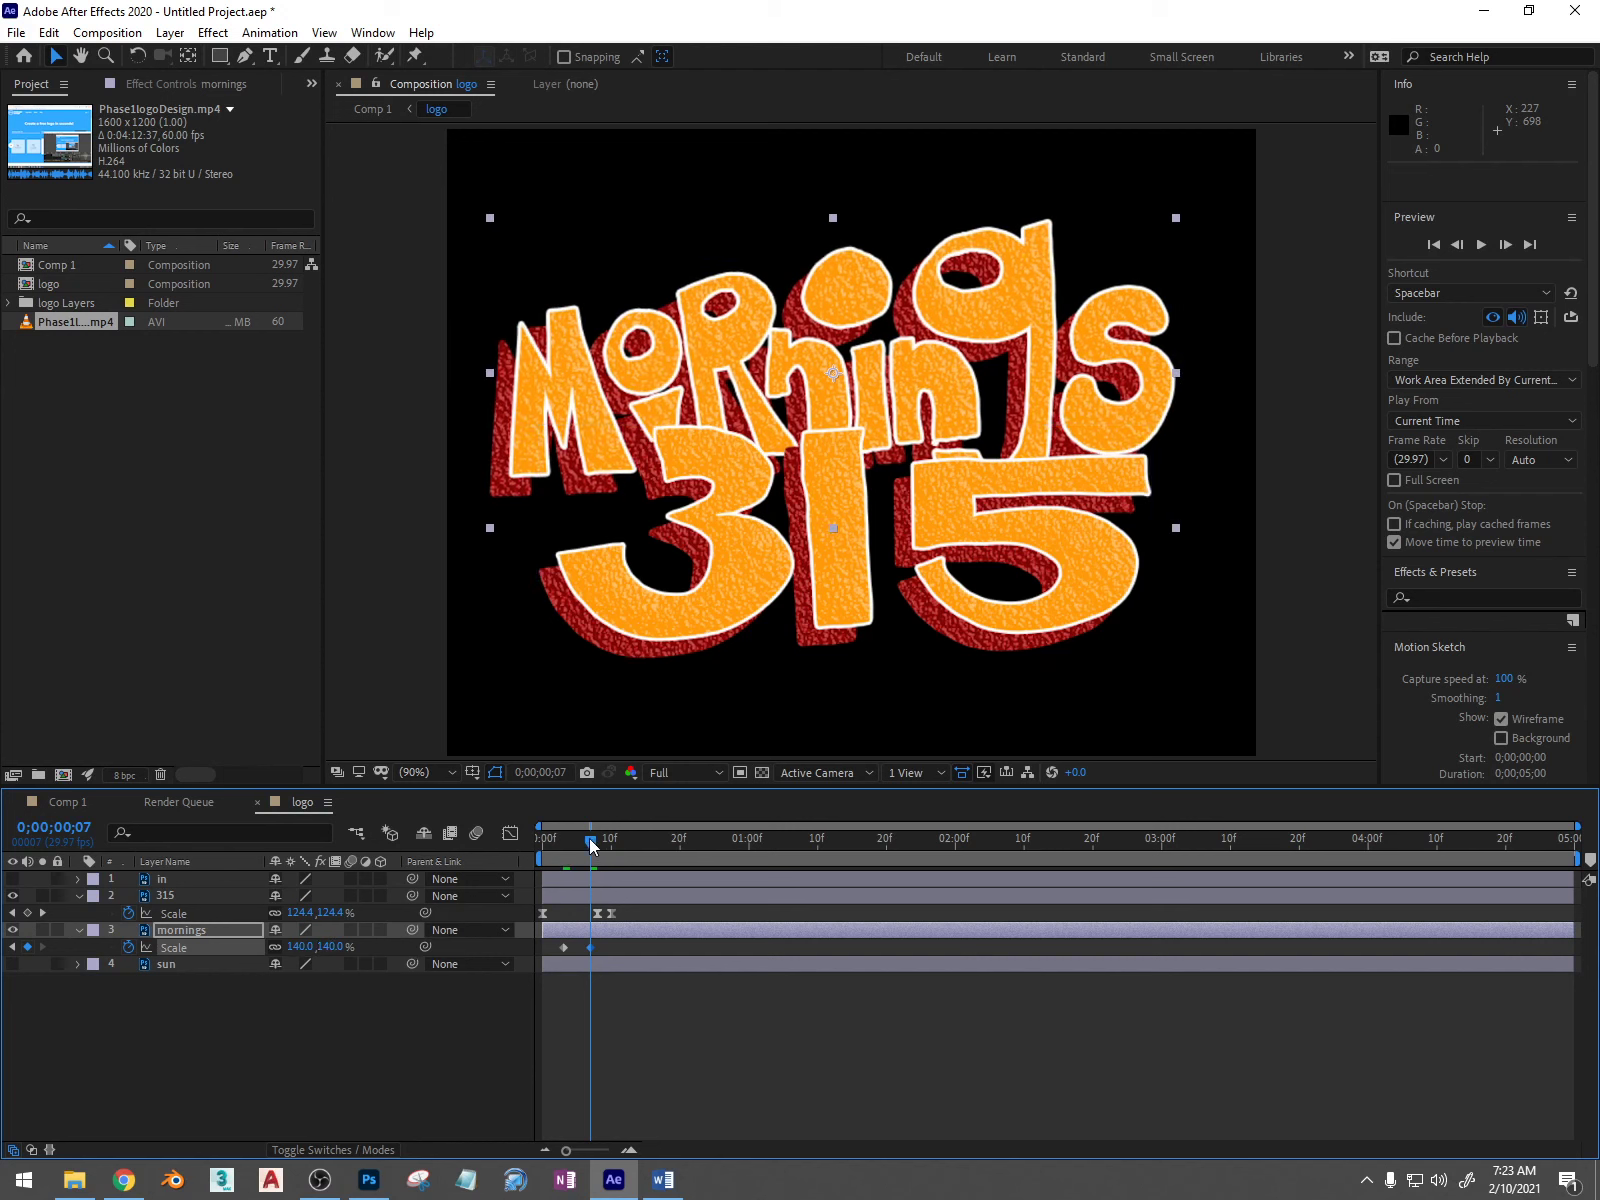
left_click(610, 840)
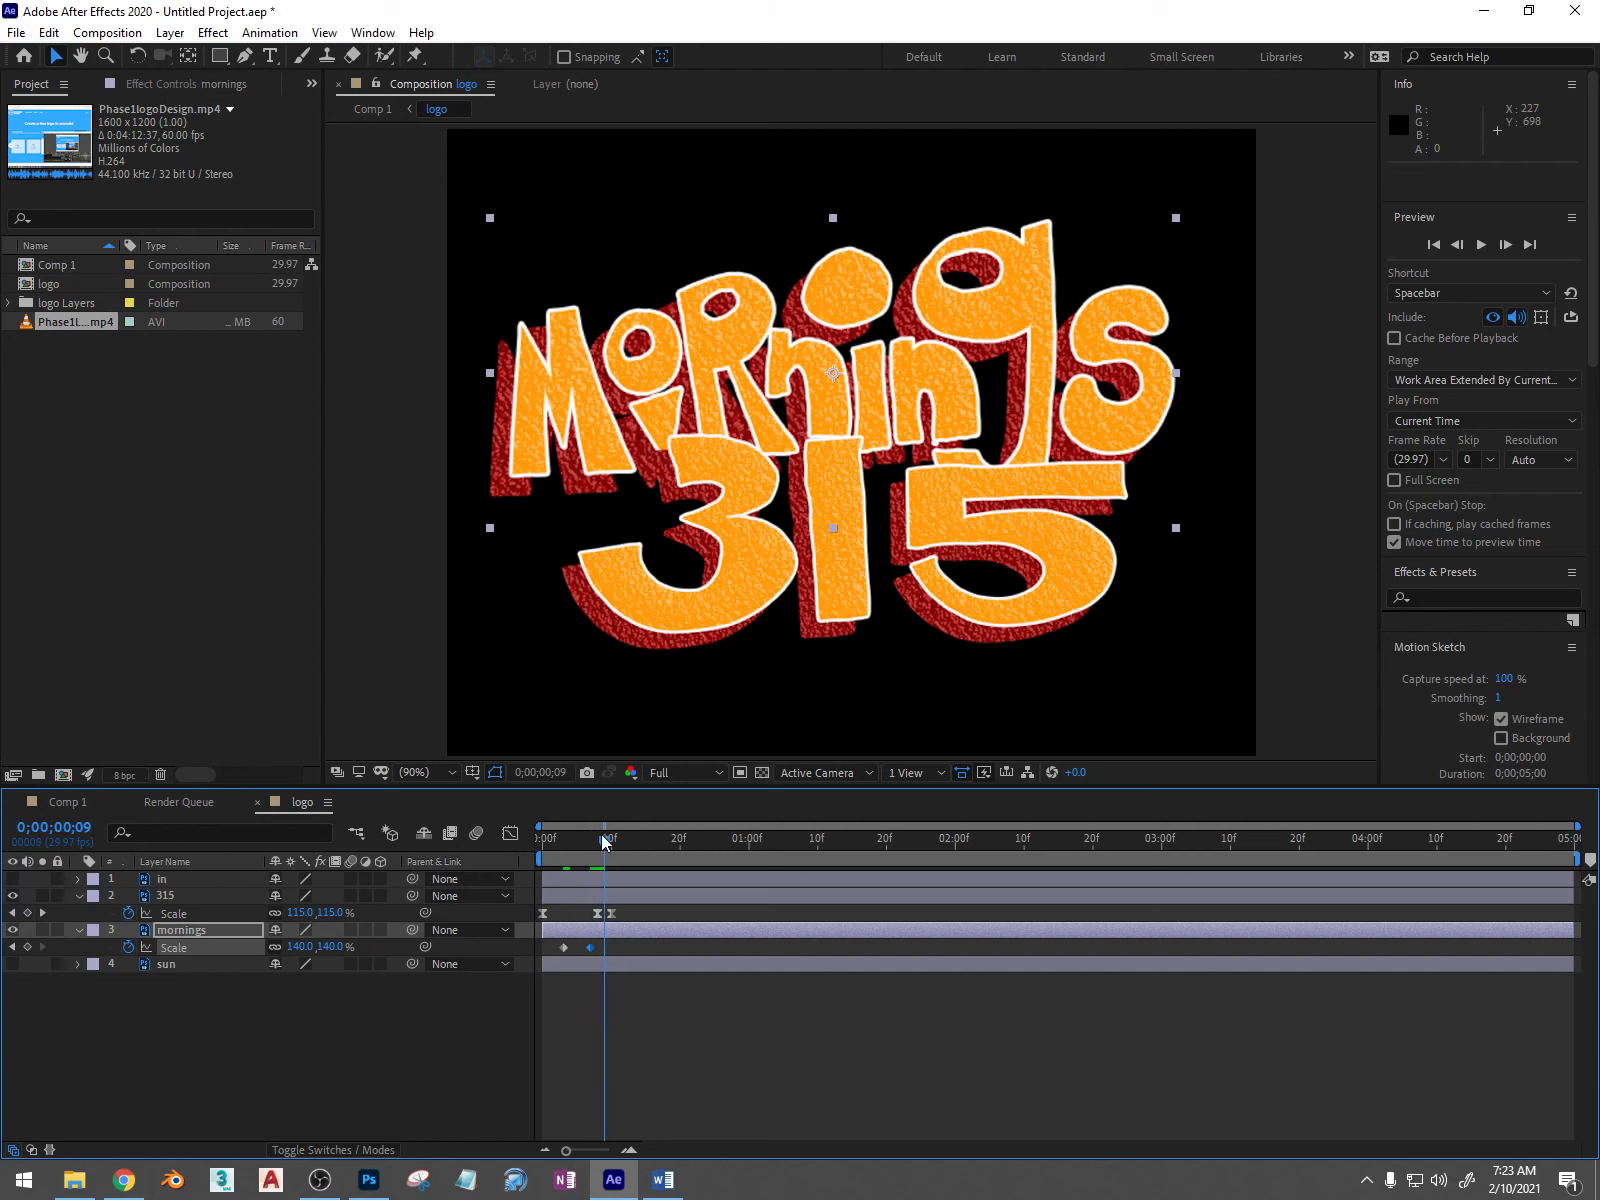
left_click(331, 947)
type("100")
key("Return")
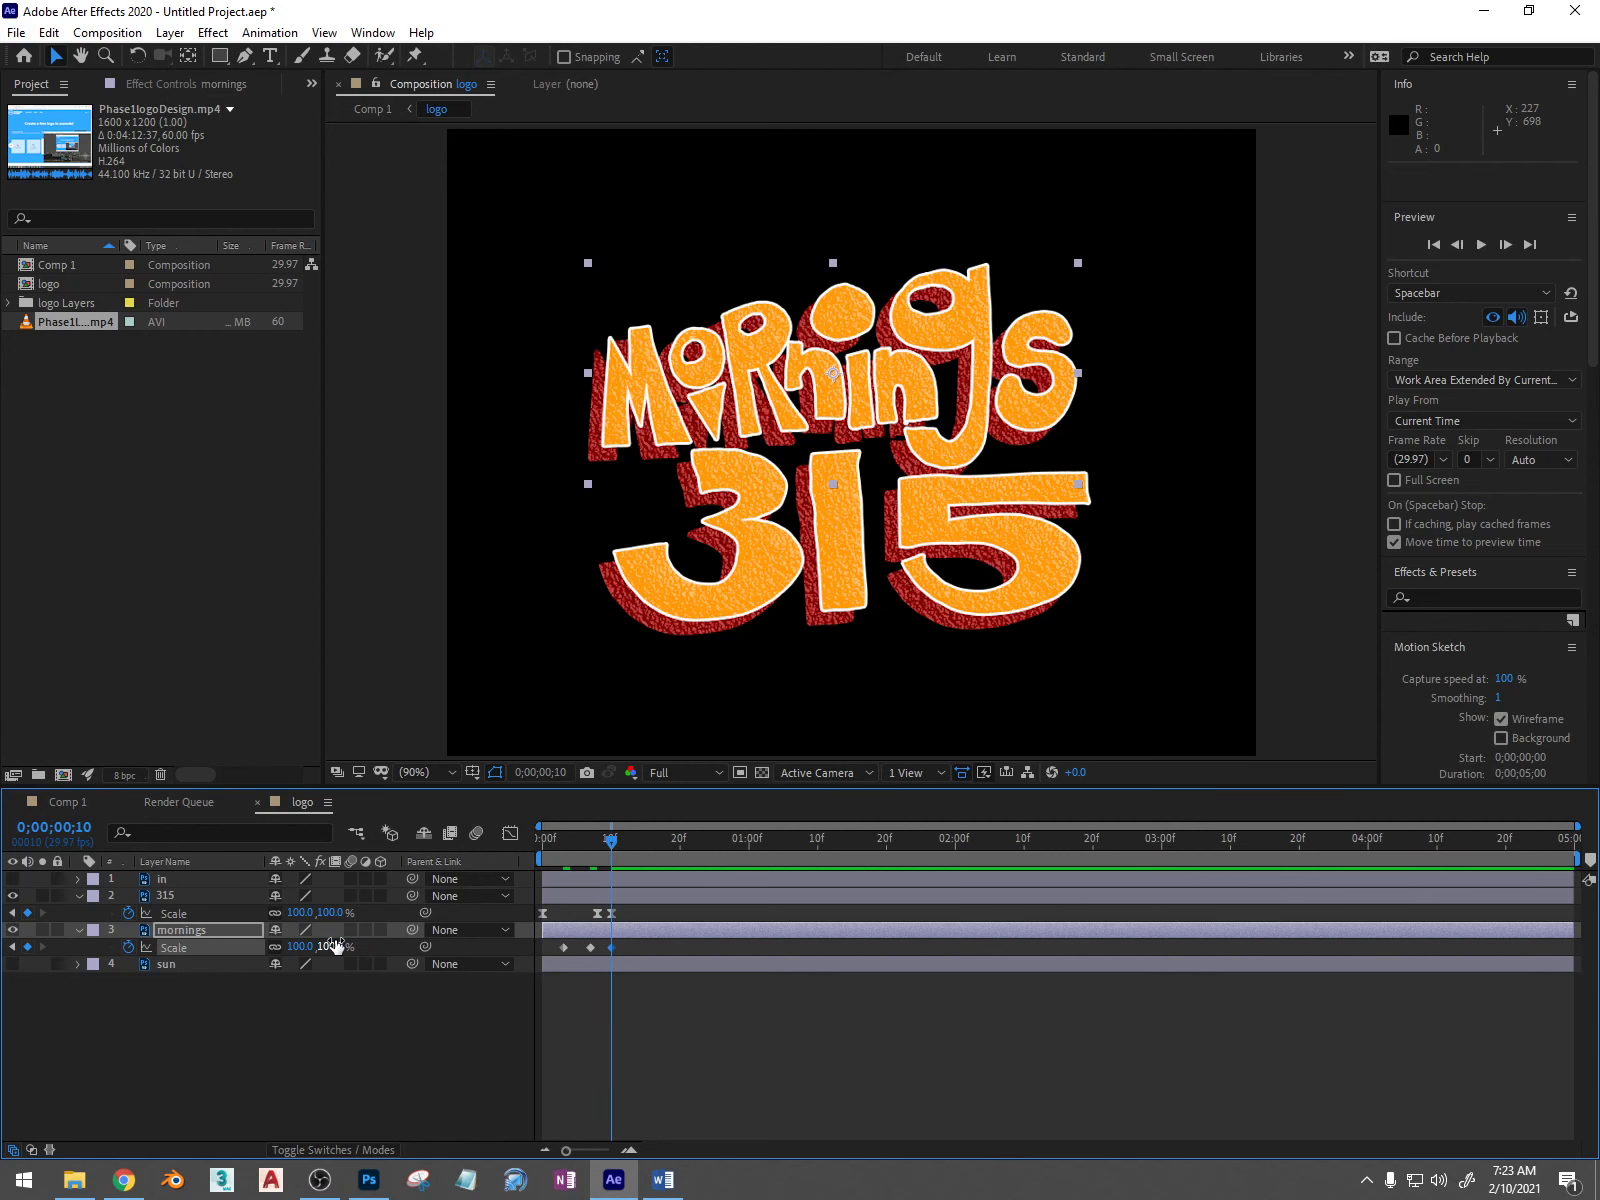
Step: Retime the mornings Scale keyframes and delay the layer so it pops in after 315
left_click_drag(567, 839, 499, 839)
key("space")
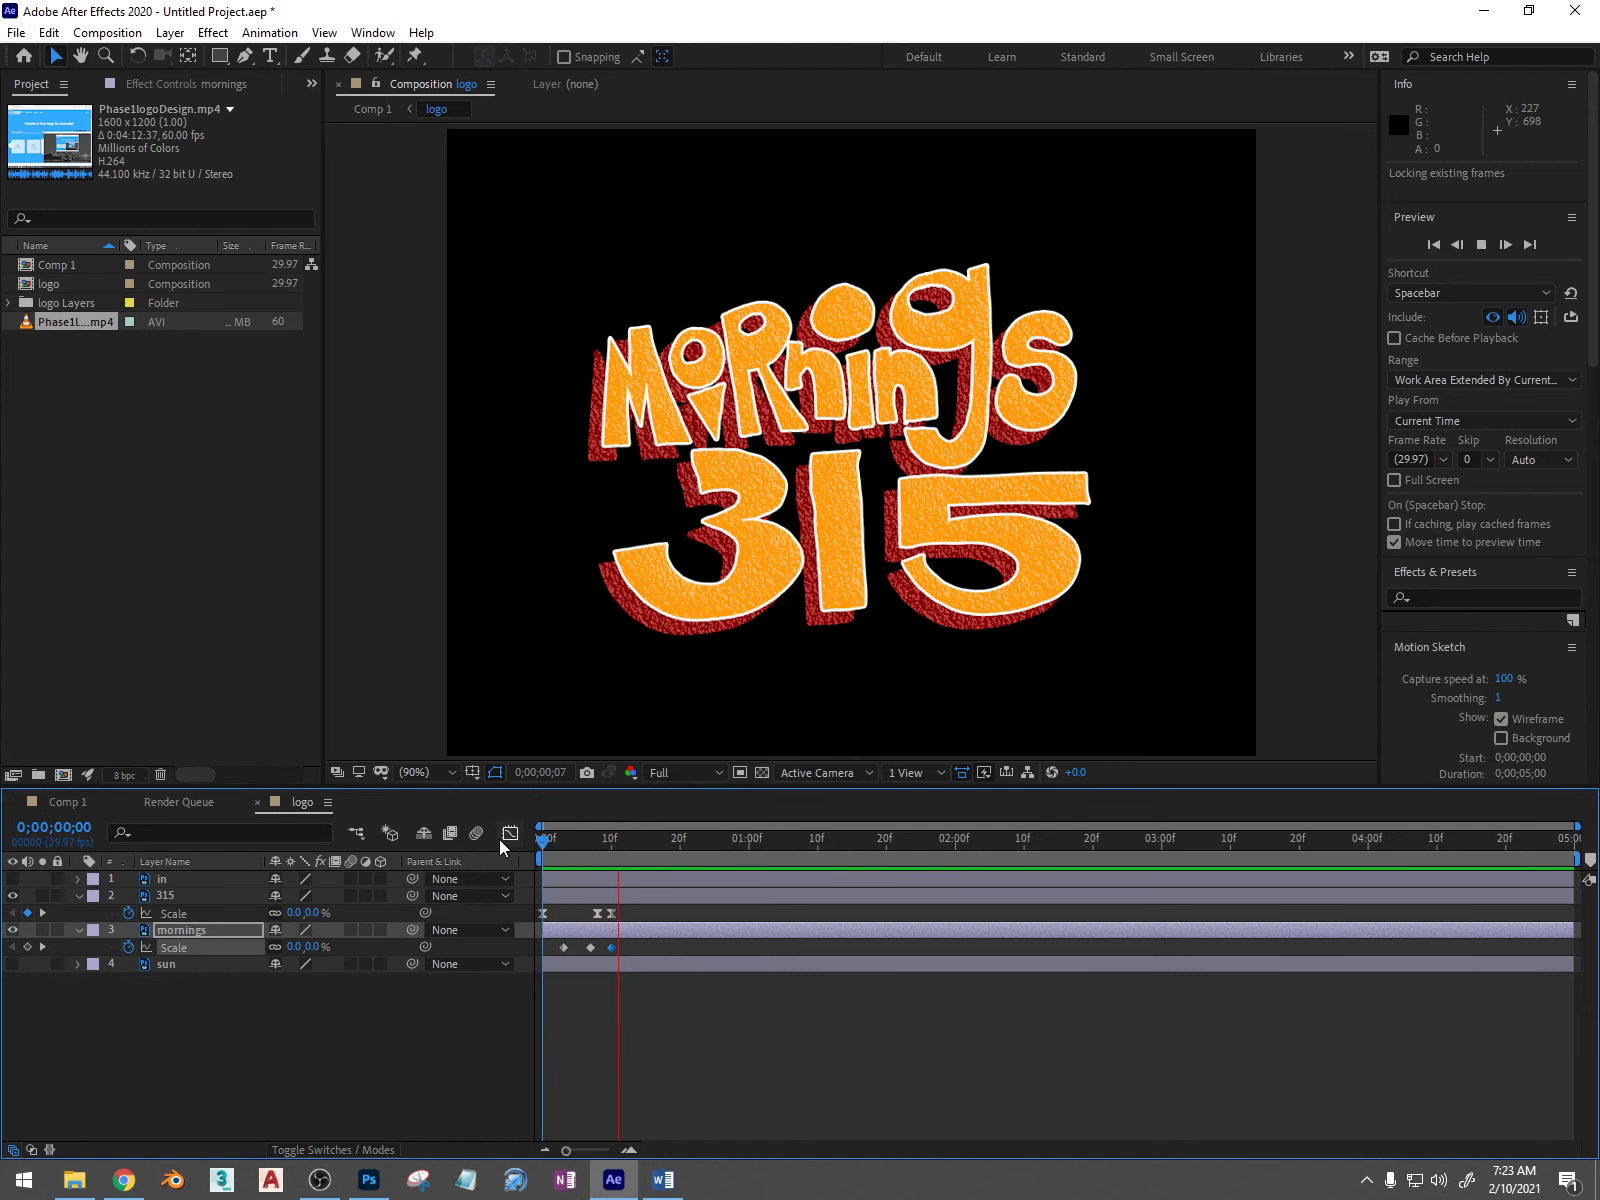
mouse_move(572, 947)
left_mouse_down()
mouse_move(547, 948)
mouse_move(598, 946)
mouse_move(595, 925)
left_mouse_up()
left_click(601, 846)
left_click(598, 846)
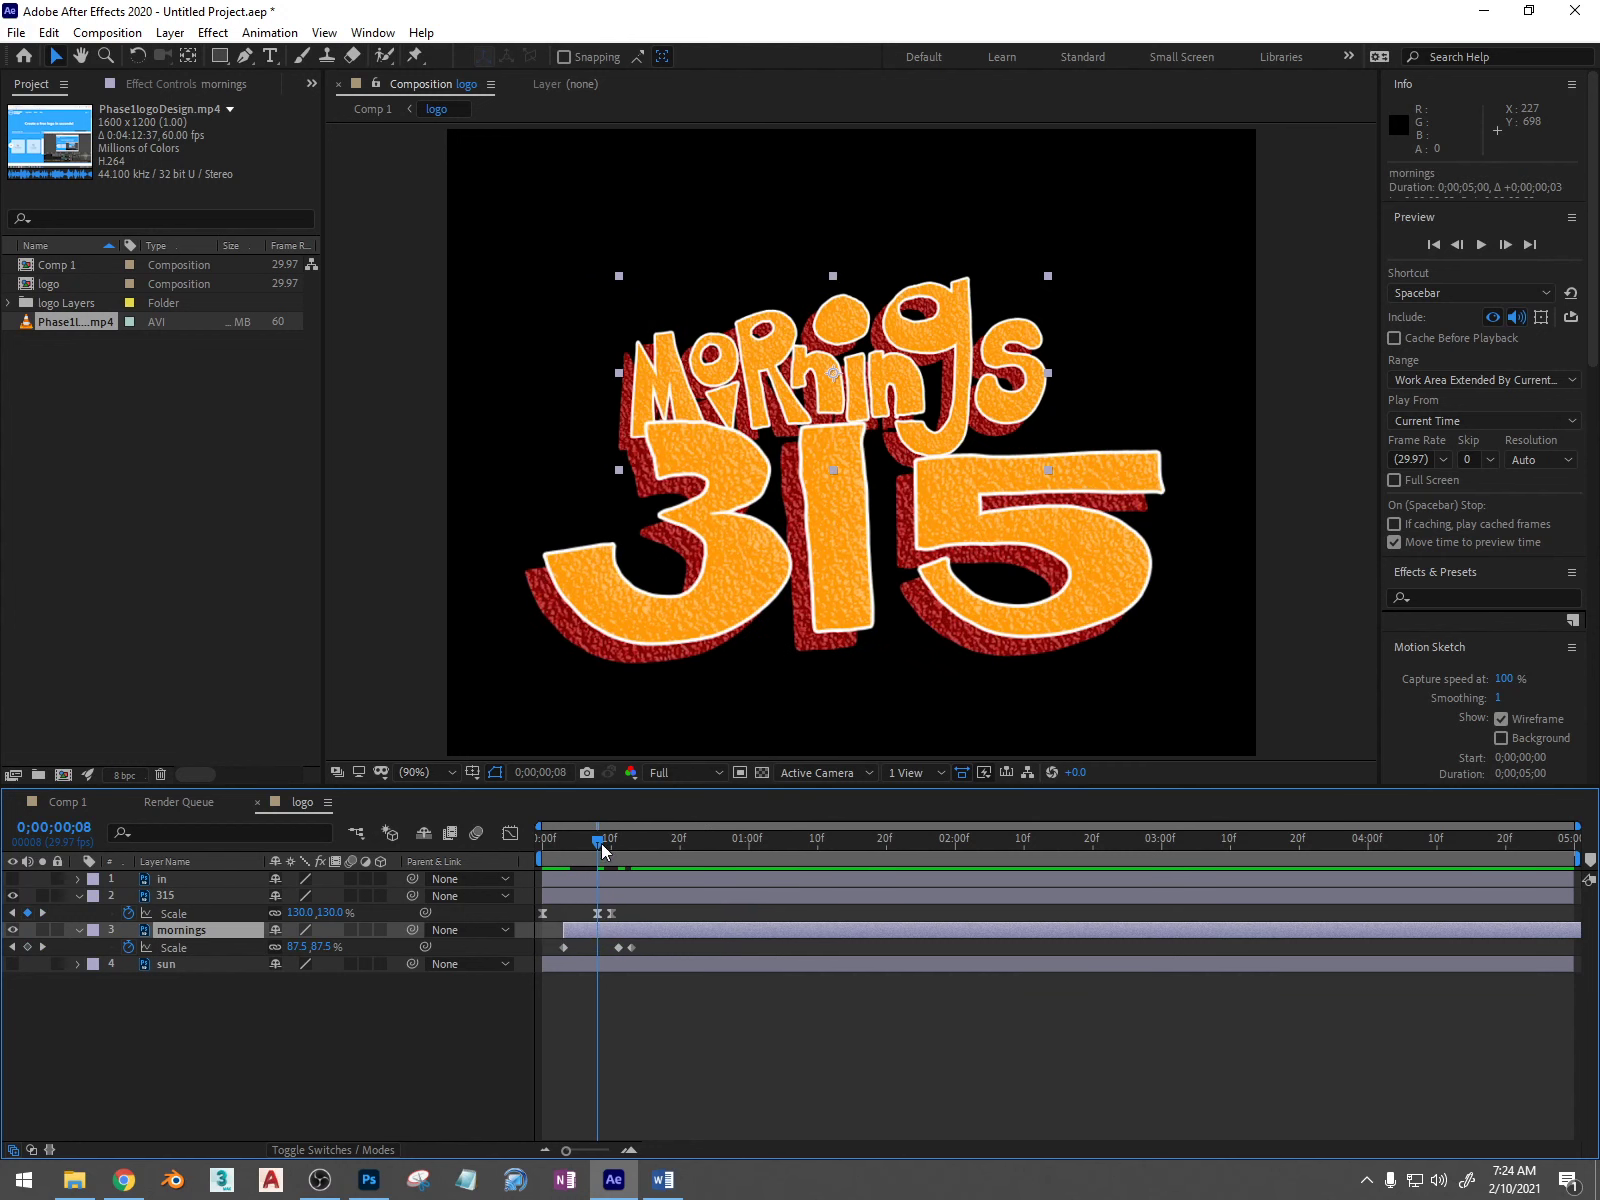
left_click_drag(602, 842, 517, 845)
key("space")
key("space")
key("space")
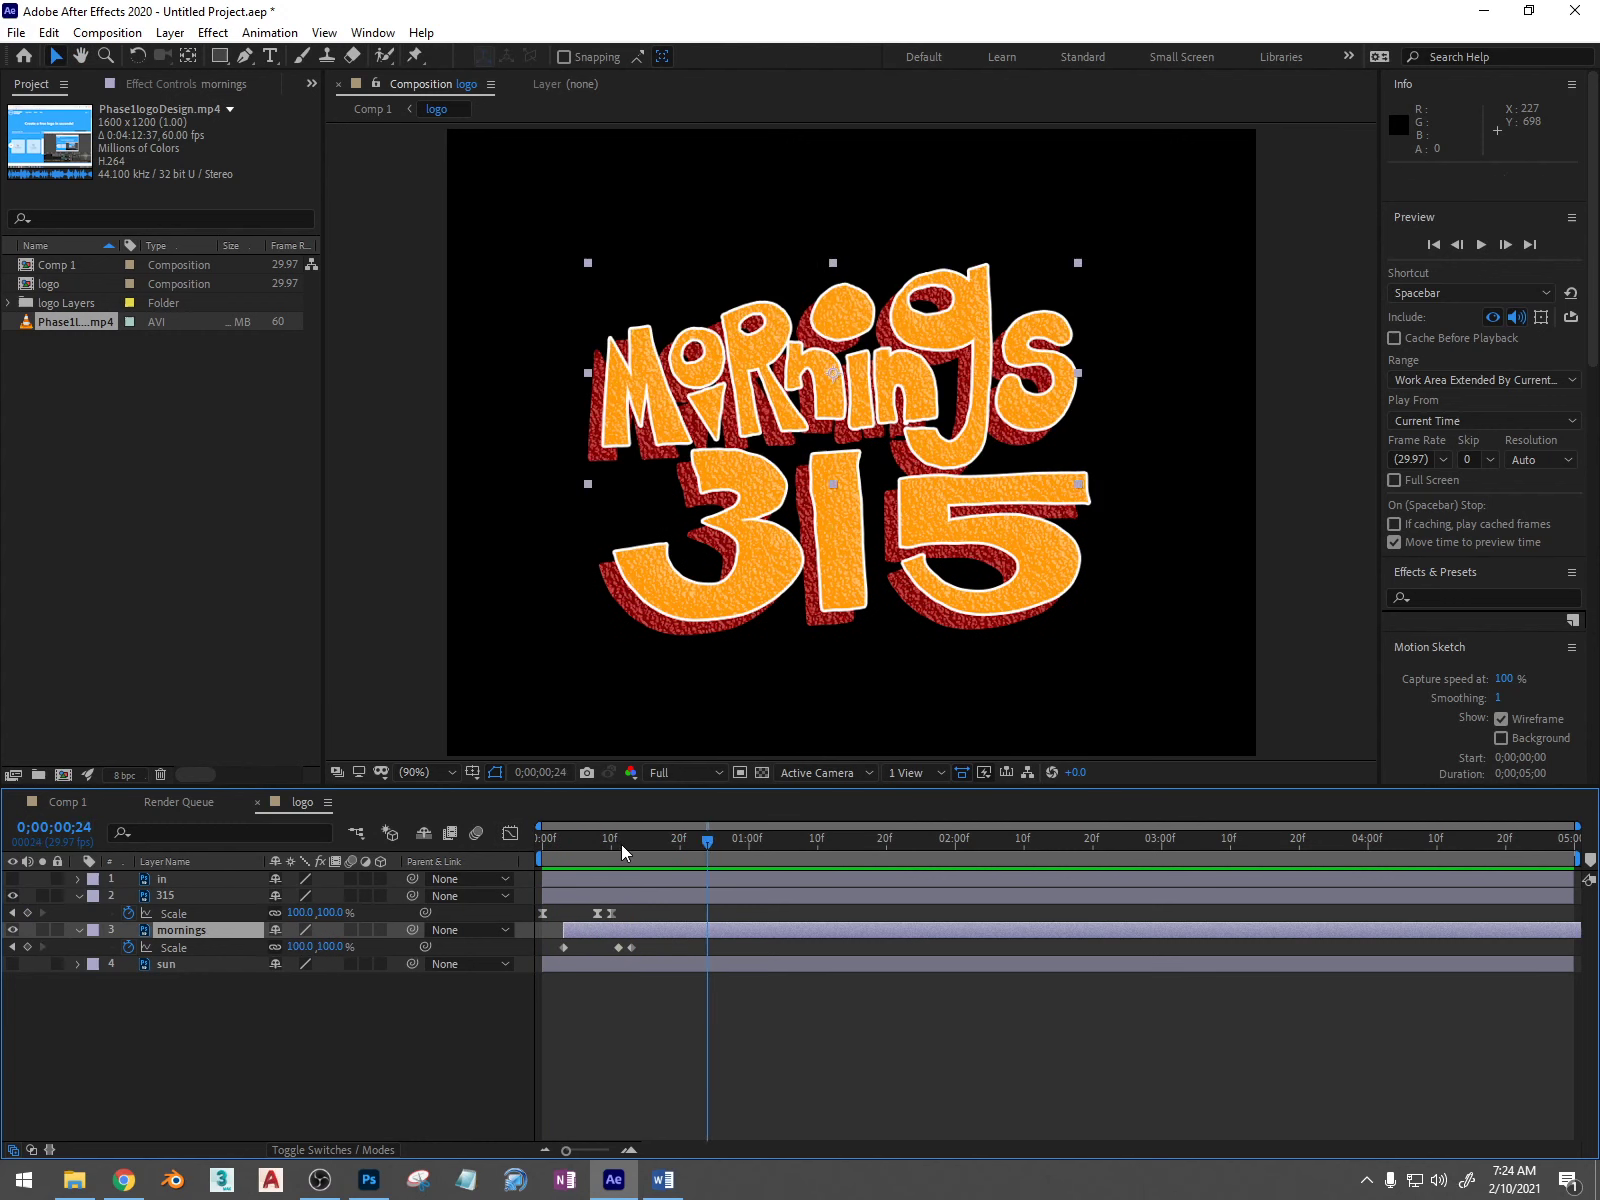
left_click(614, 846)
left_click_drag(632, 946, 637, 946)
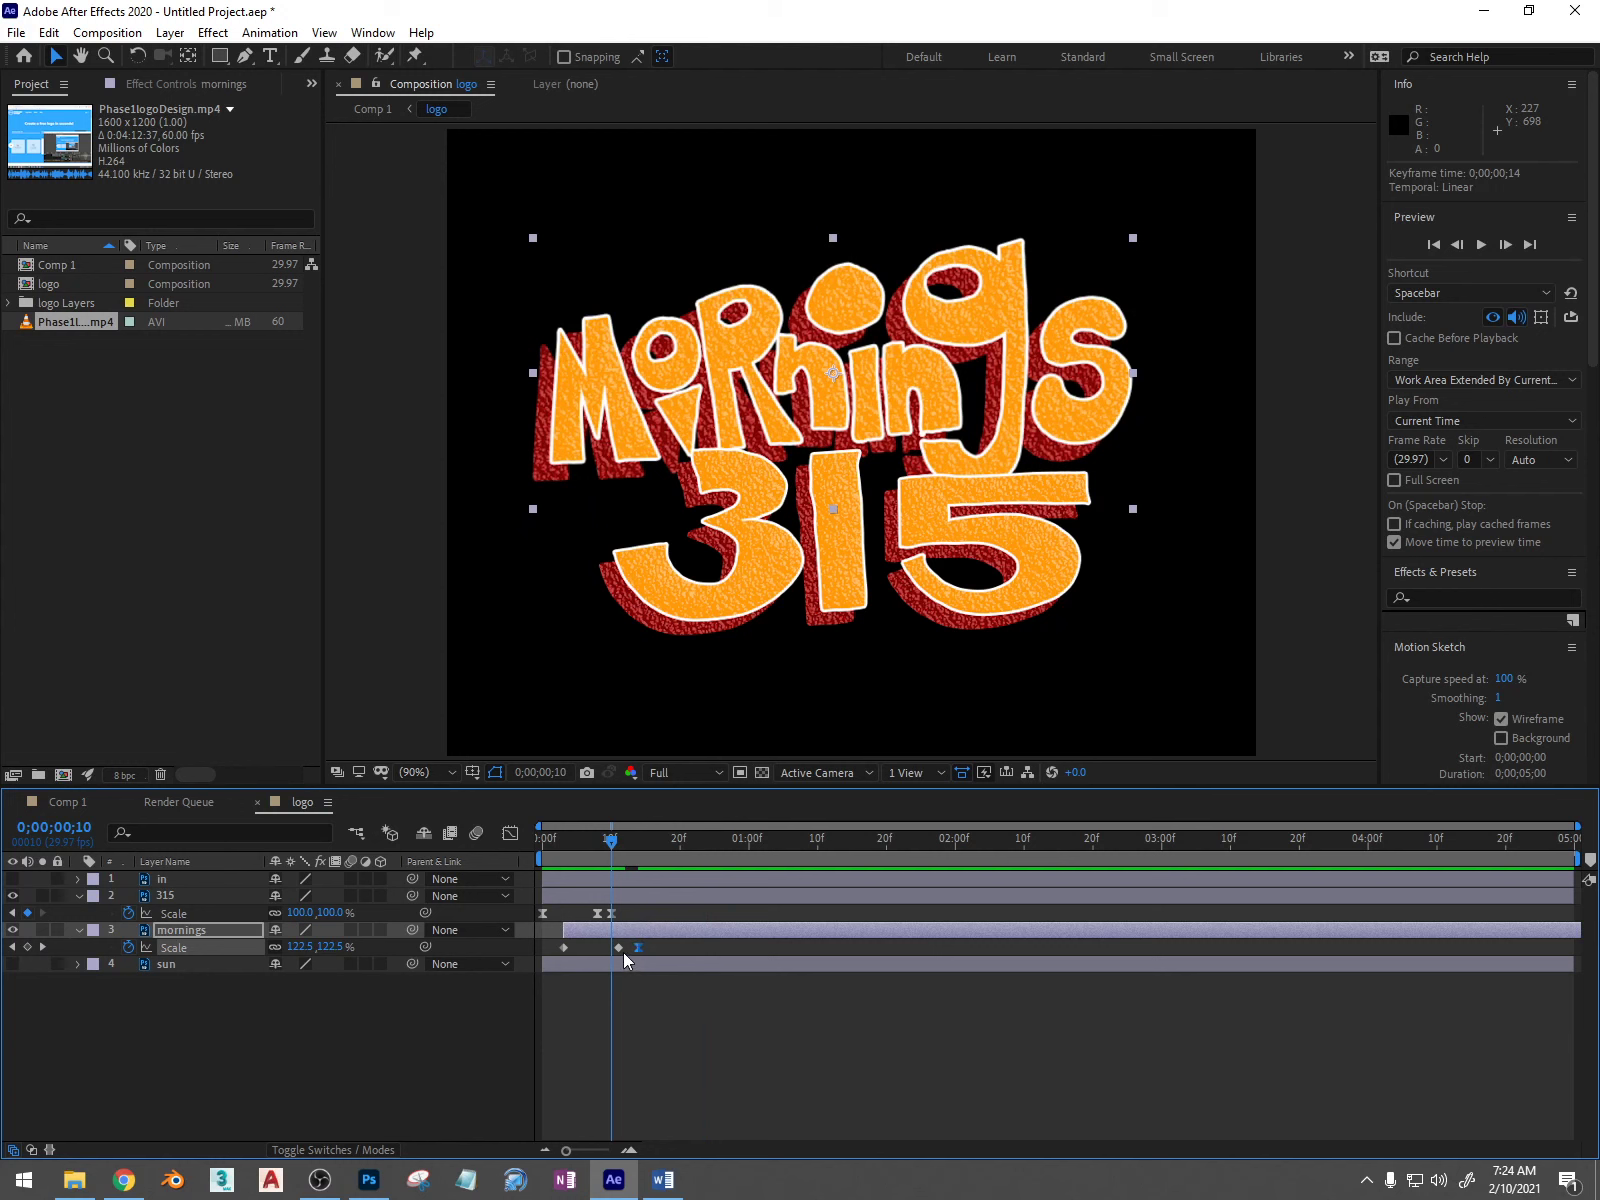
Step: Apply Easy Ease to the mornings Scale keyframes, nudge the layer later, and preview
left_click(620, 948)
key("F9")
left_click(567, 948)
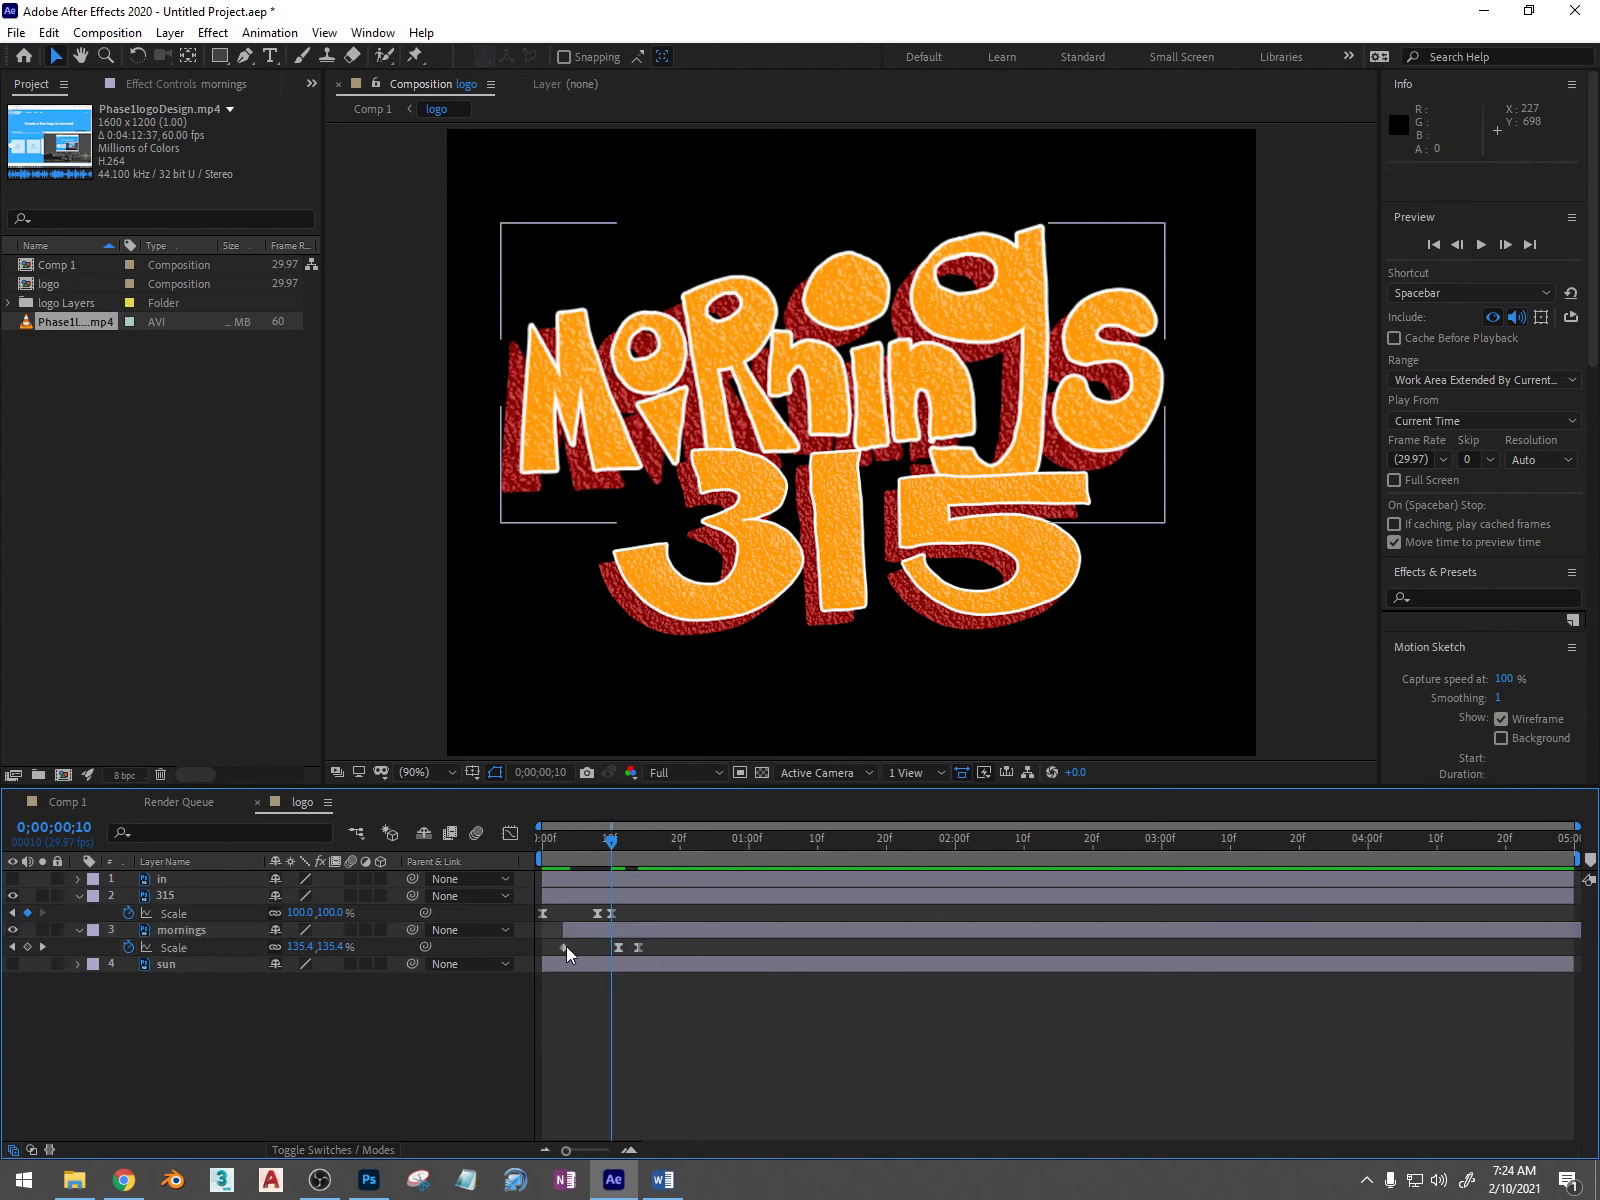
key("F9")
left_click_drag(580, 939, 591, 928)
left_click(536, 836)
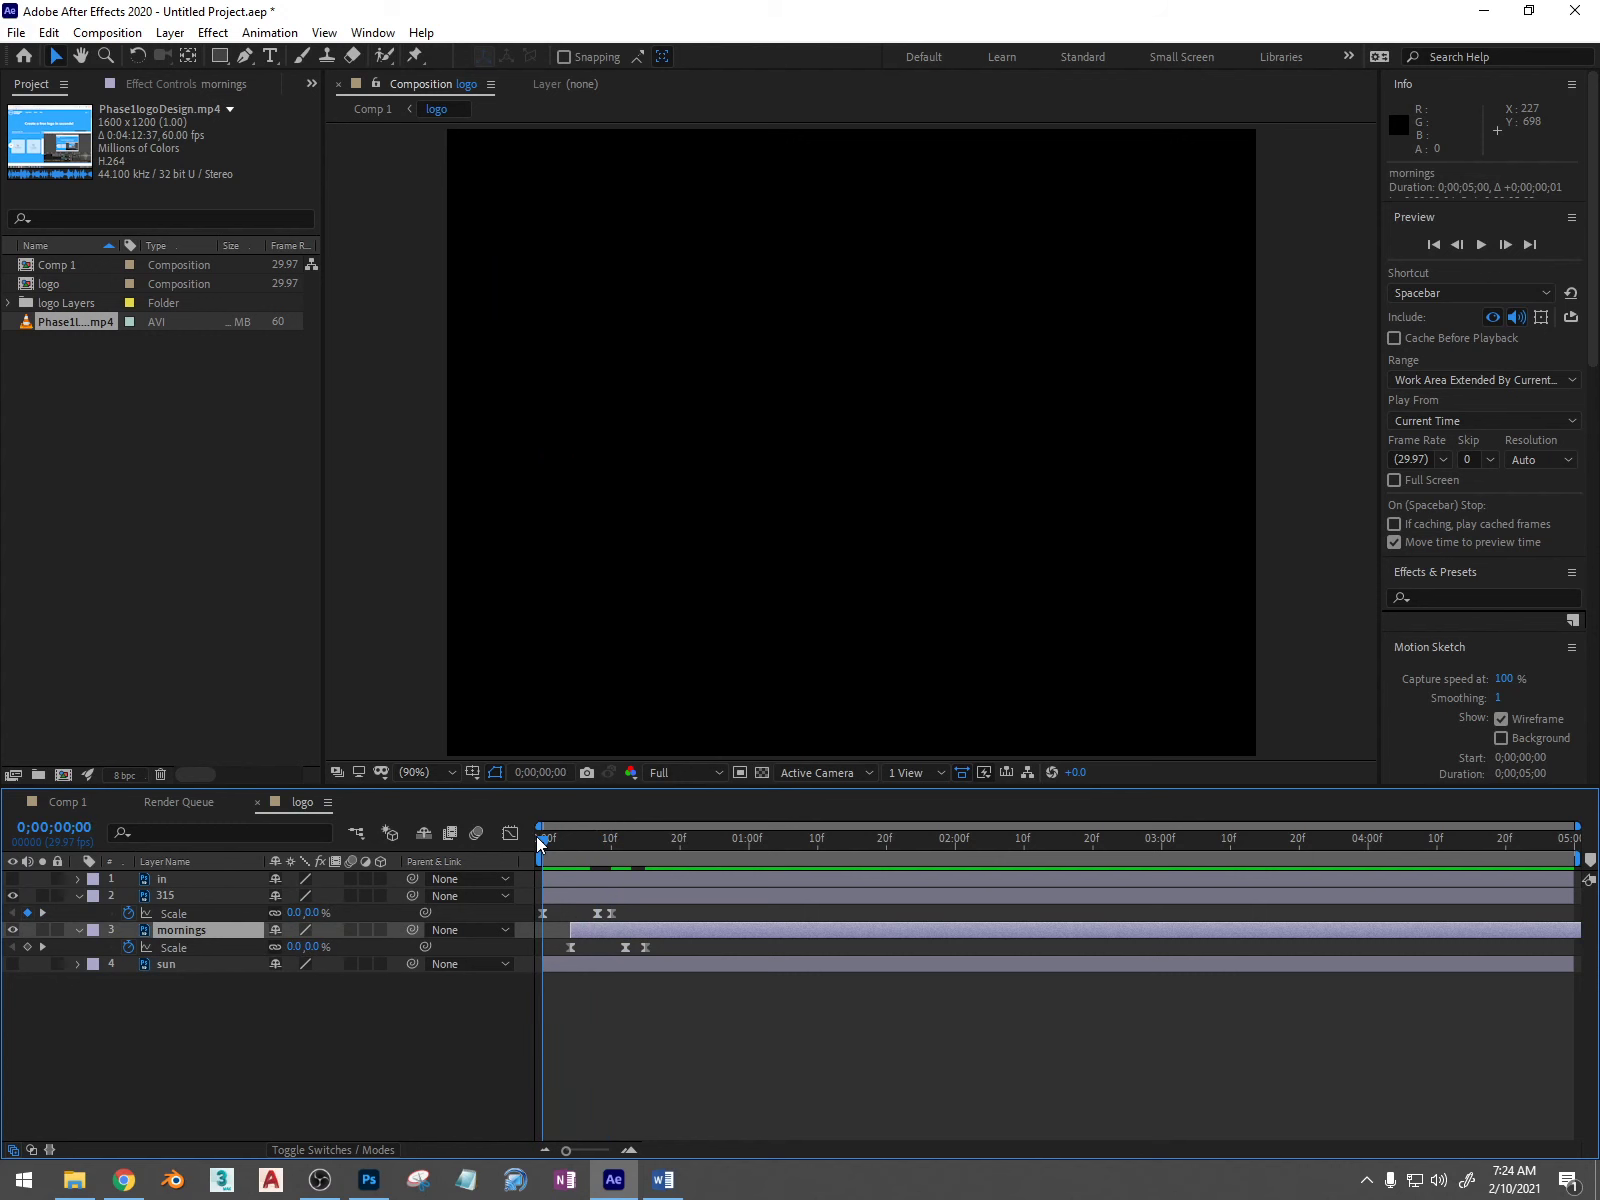
key("space")
key("space")
Step: Show the in layer and keyframe its Scale at 0% on frame 12
left_click(13, 878)
left_click(161, 878)
left_click_drag(538, 839, 622, 841)
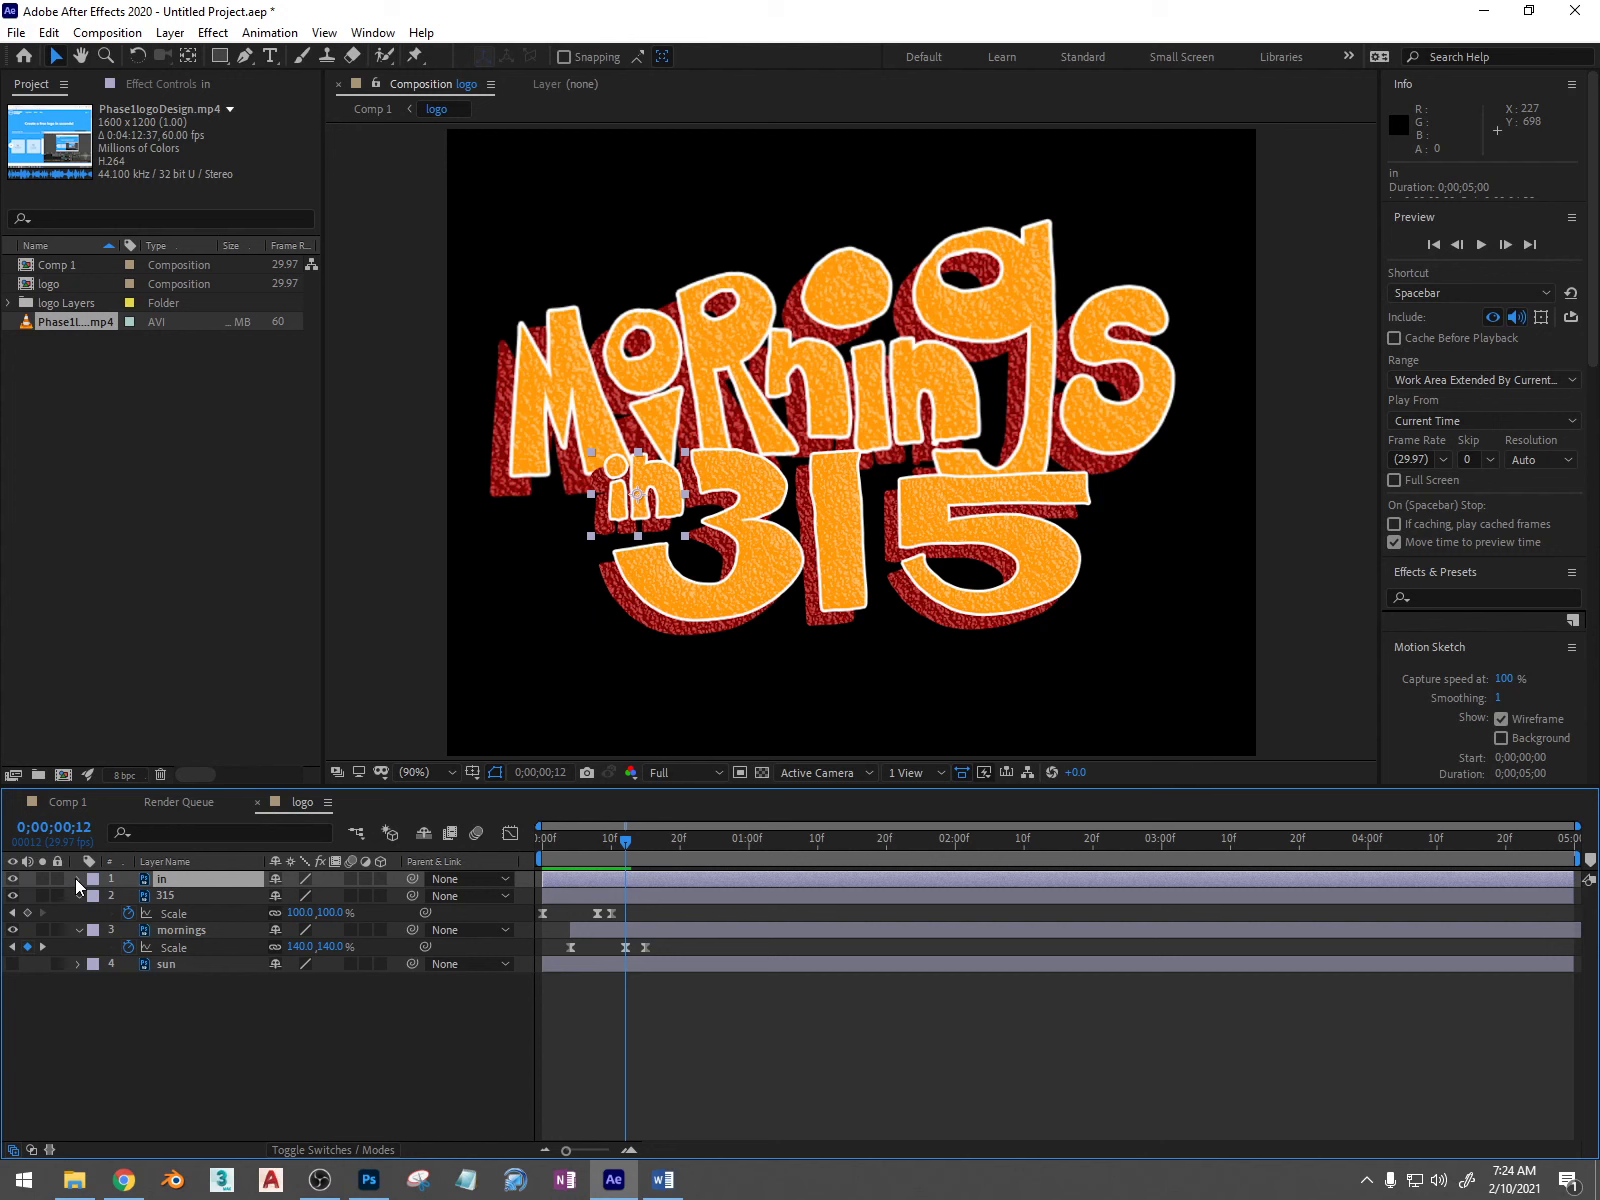
key("s")
left_click(128, 895)
key("Return")
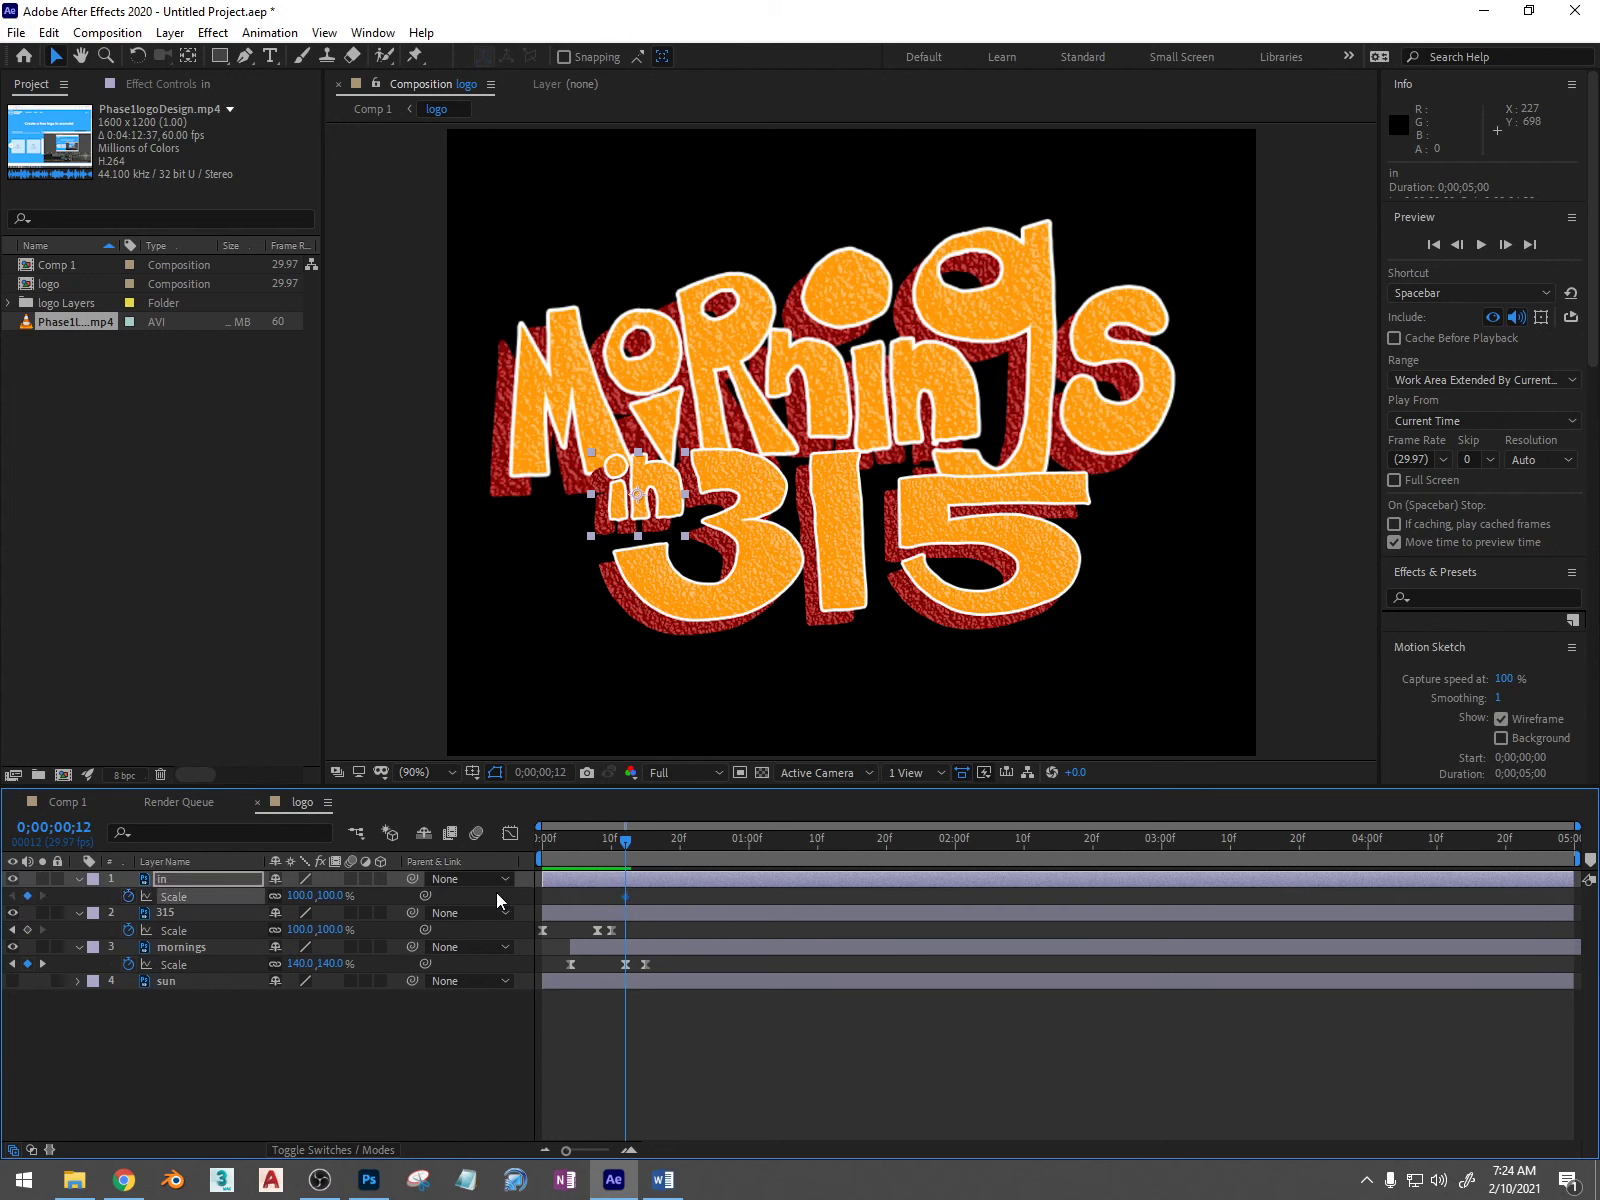
left_click(317, 892)
left_click(332, 895)
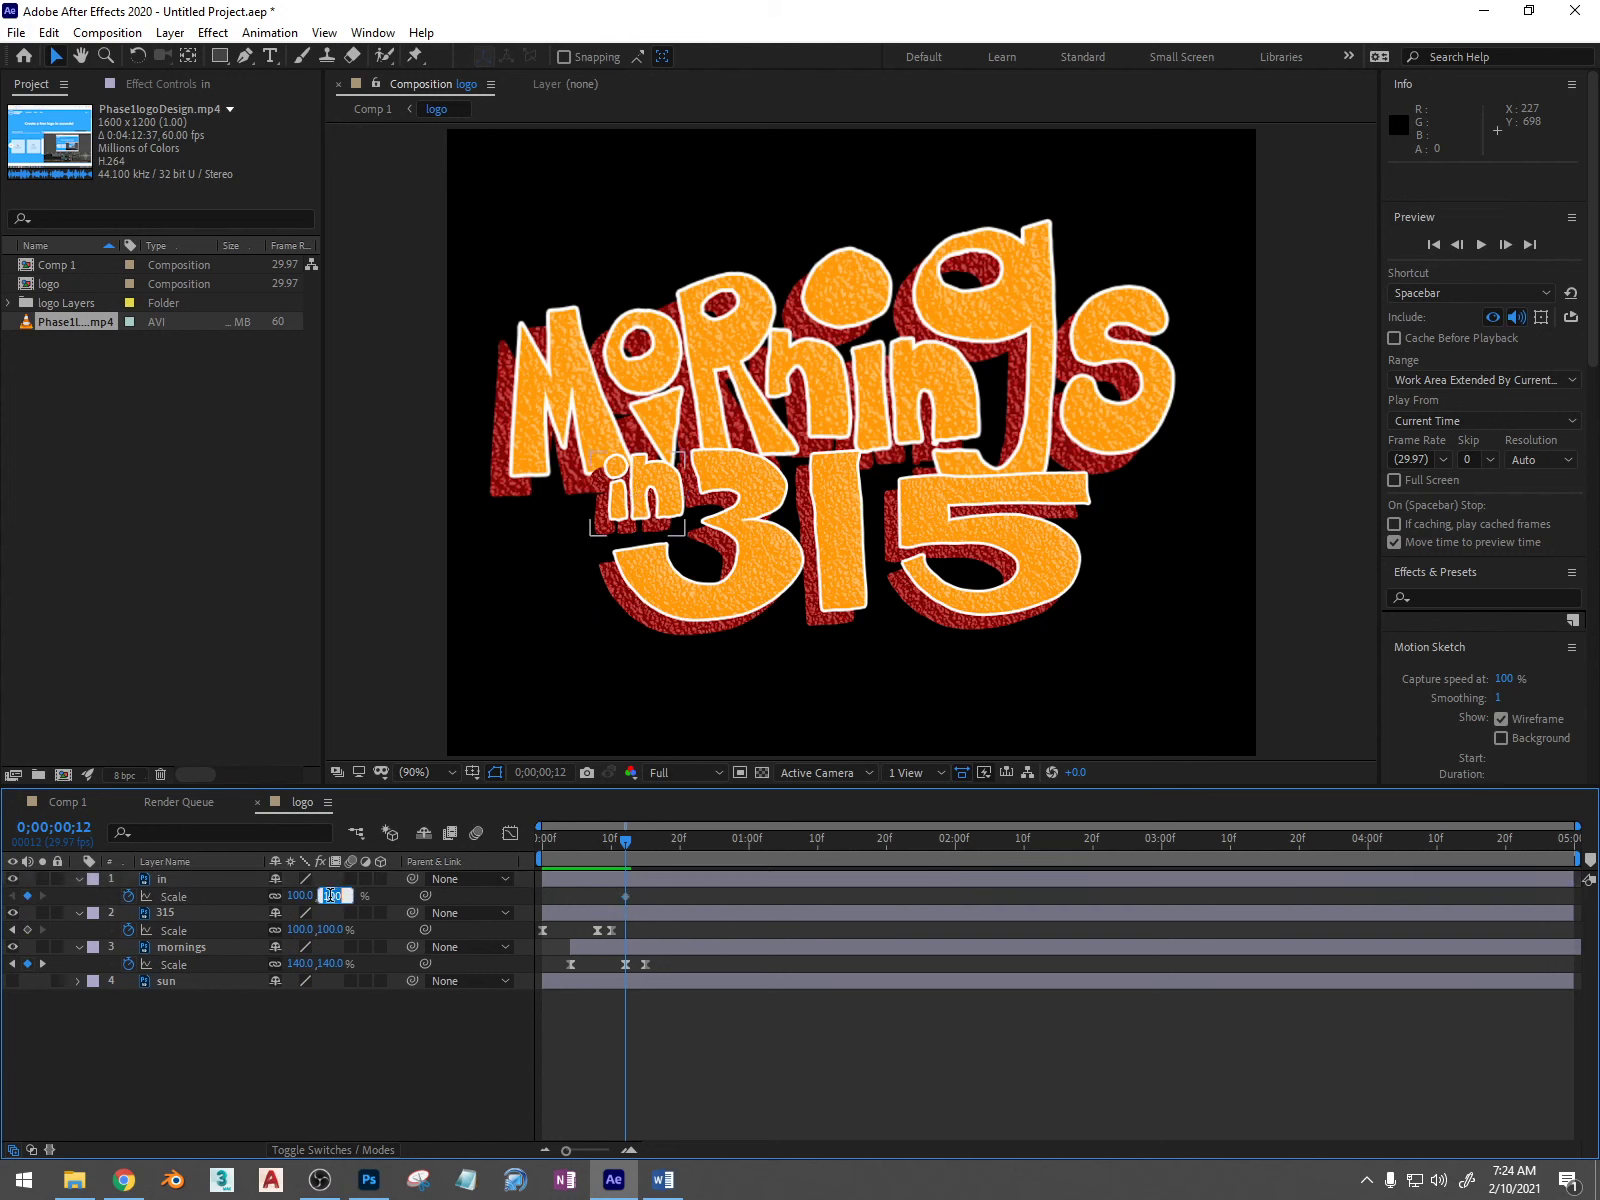
type("0")
key("Return")
Step: Add an eased ~151% in Scale keyframe at frame 15 and 100% at frame 18
left_click_drag(626, 846, 655, 847)
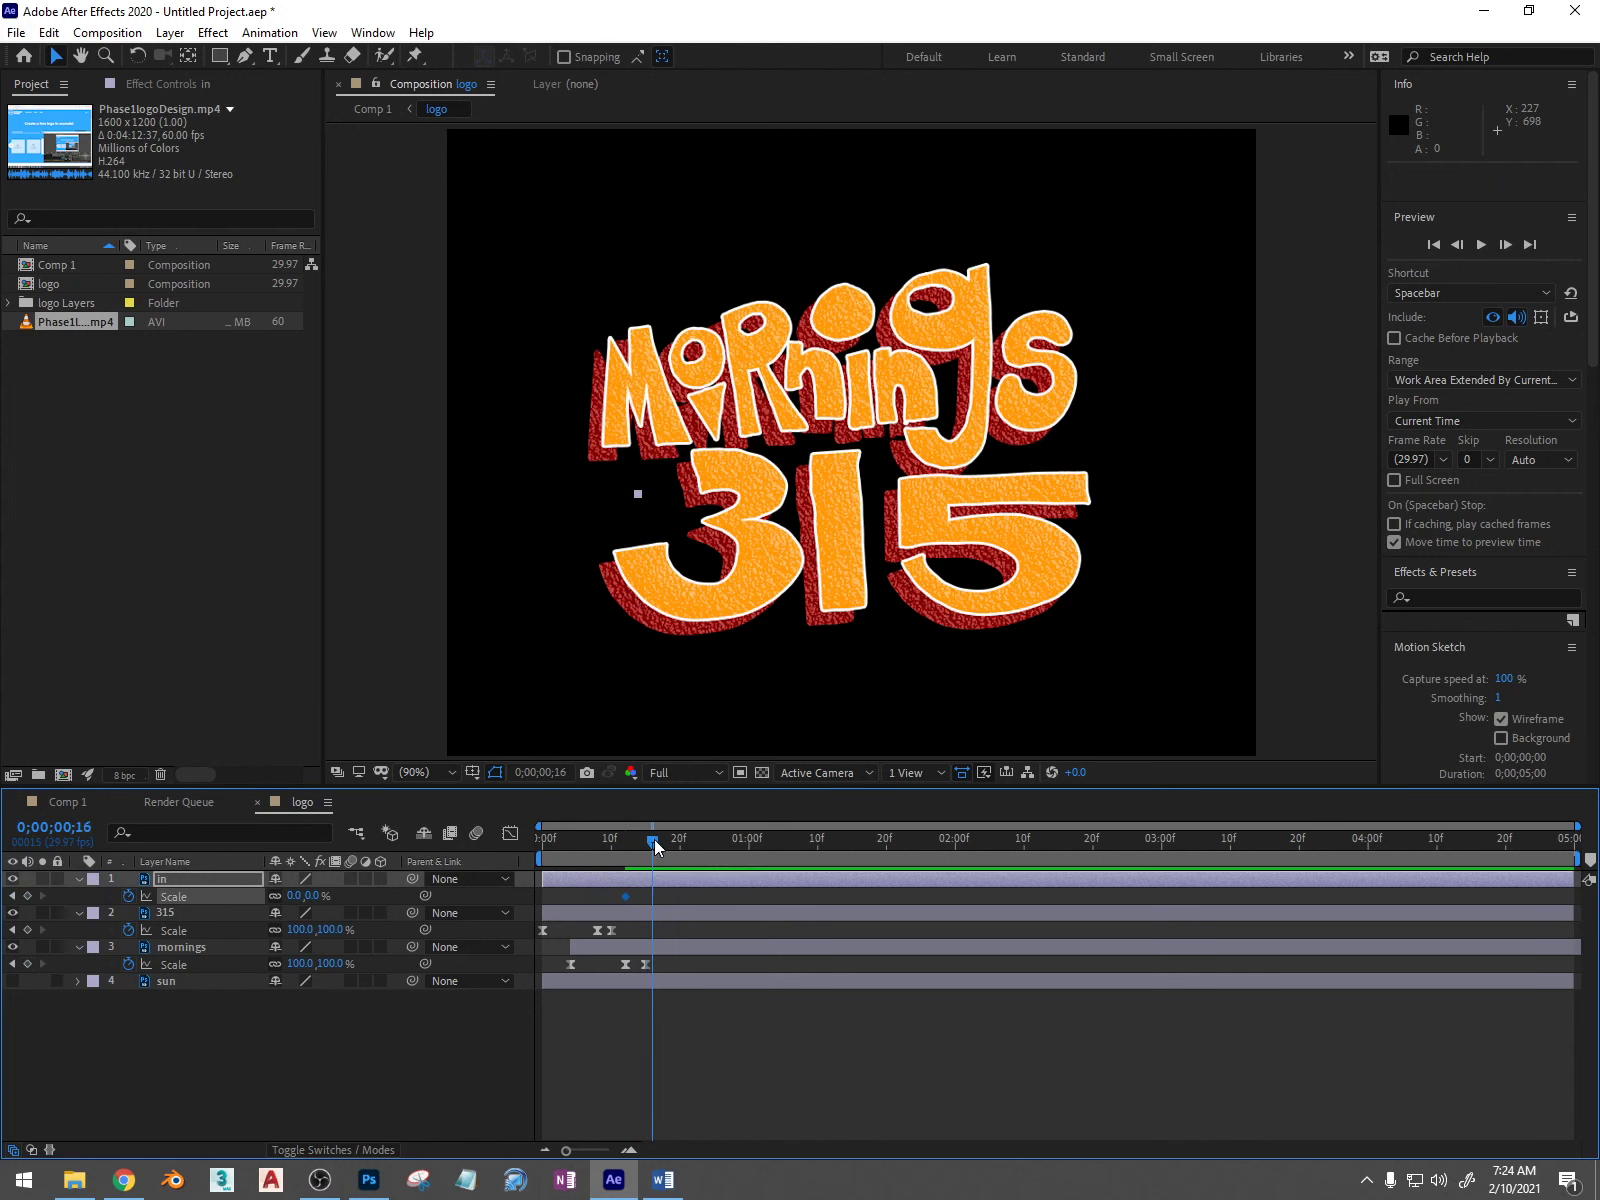
left_click(626, 896)
left_click_drag(653, 845, 645, 844)
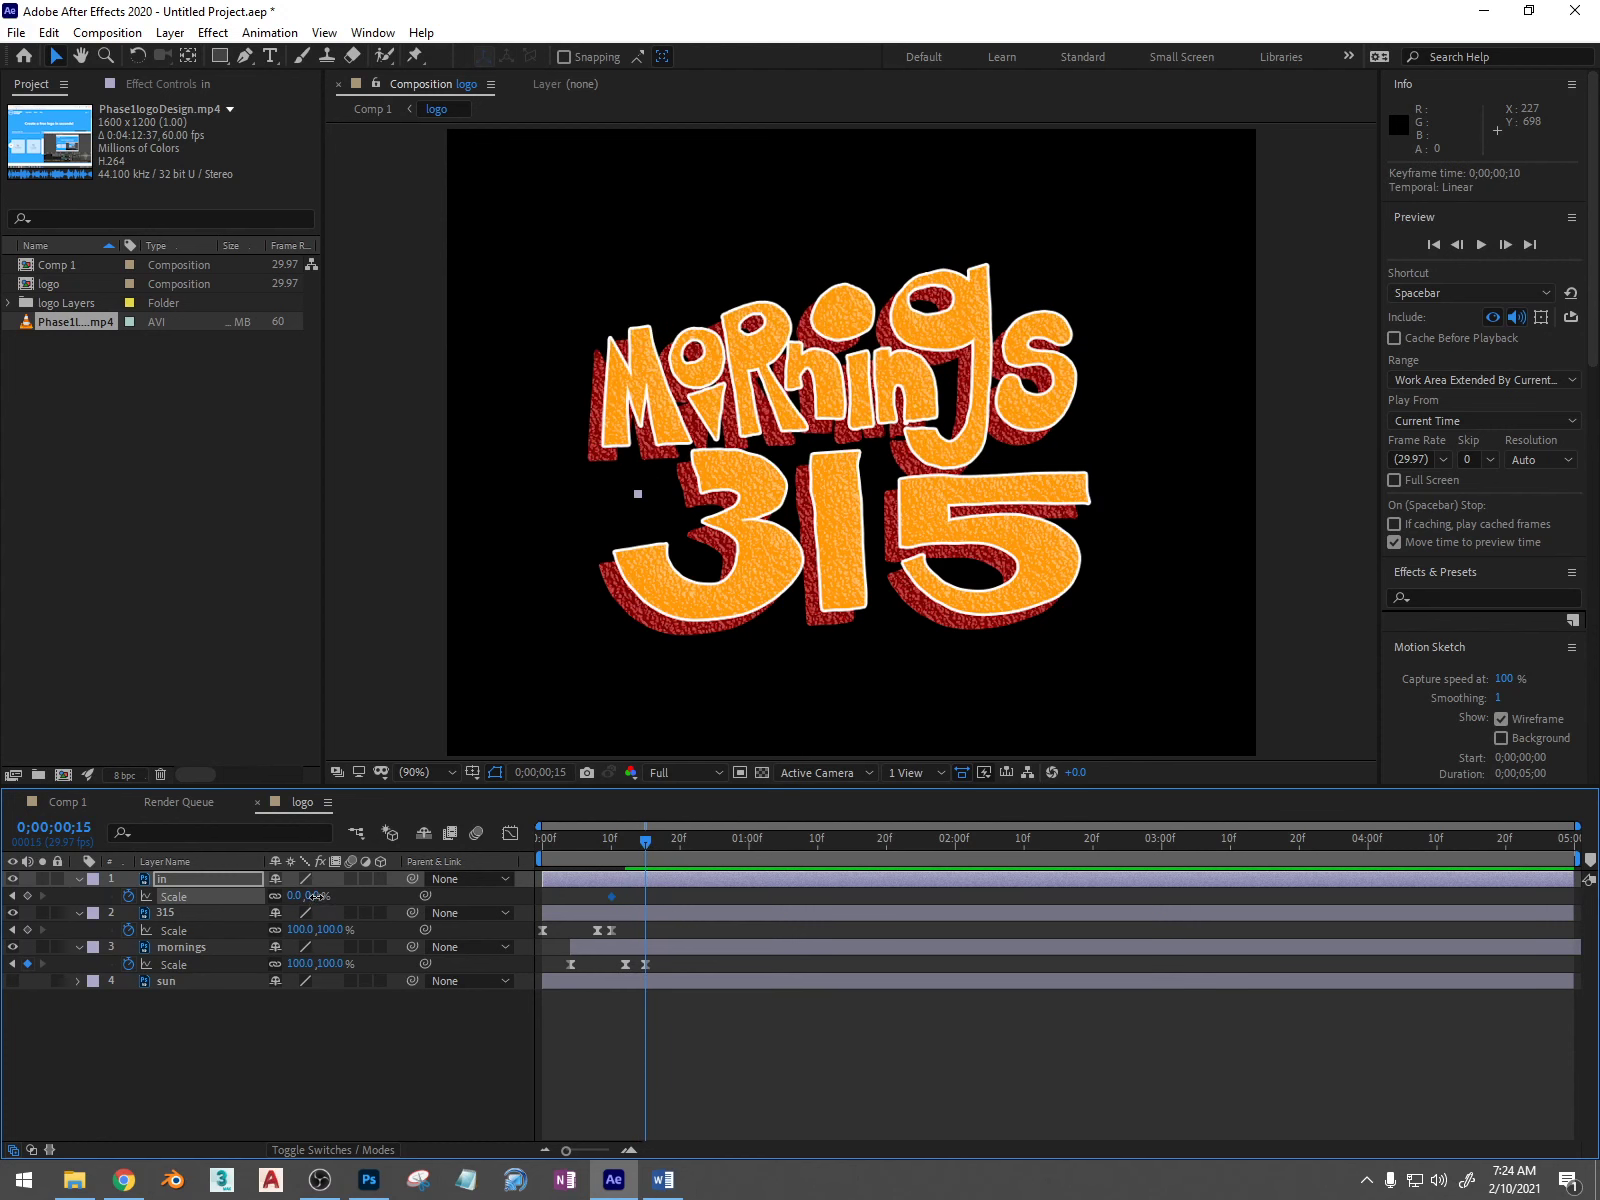
left_click_drag(316, 896, 446, 876)
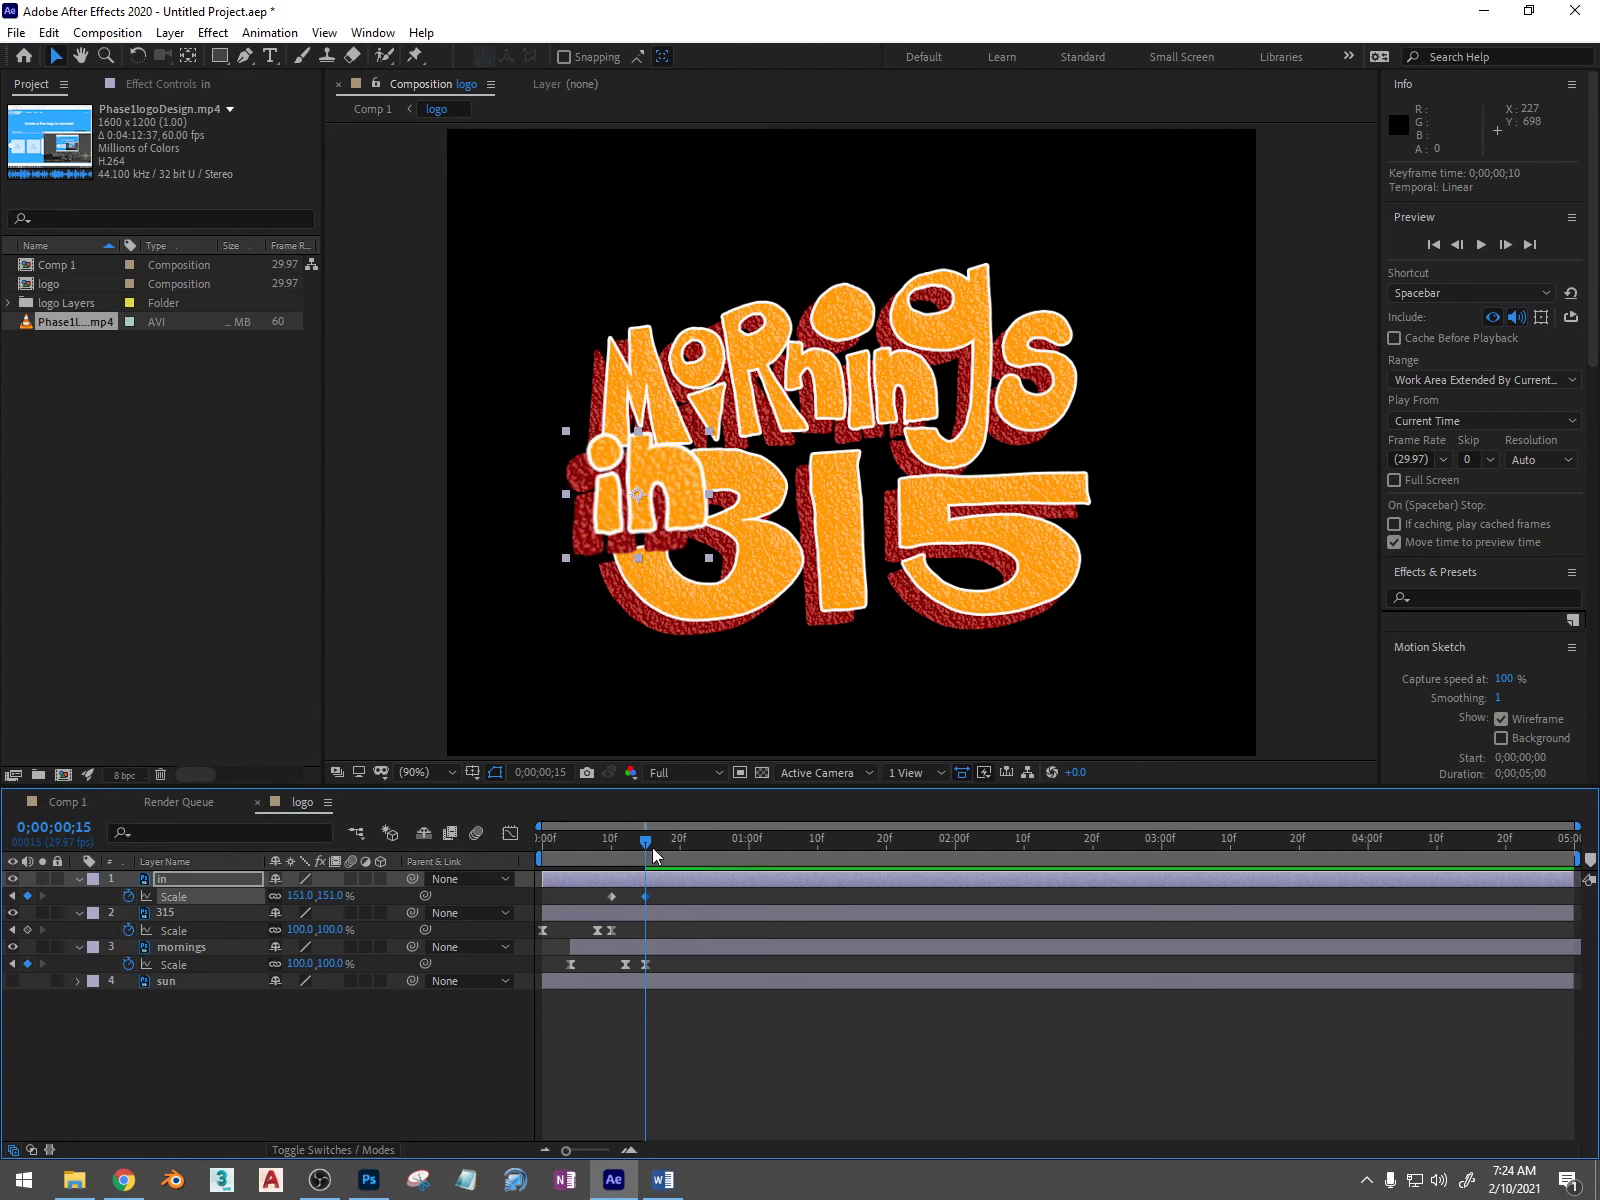
key("F9")
left_click_drag(643, 845, 663, 842)
left_click(323, 895)
type("100")
key("Return")
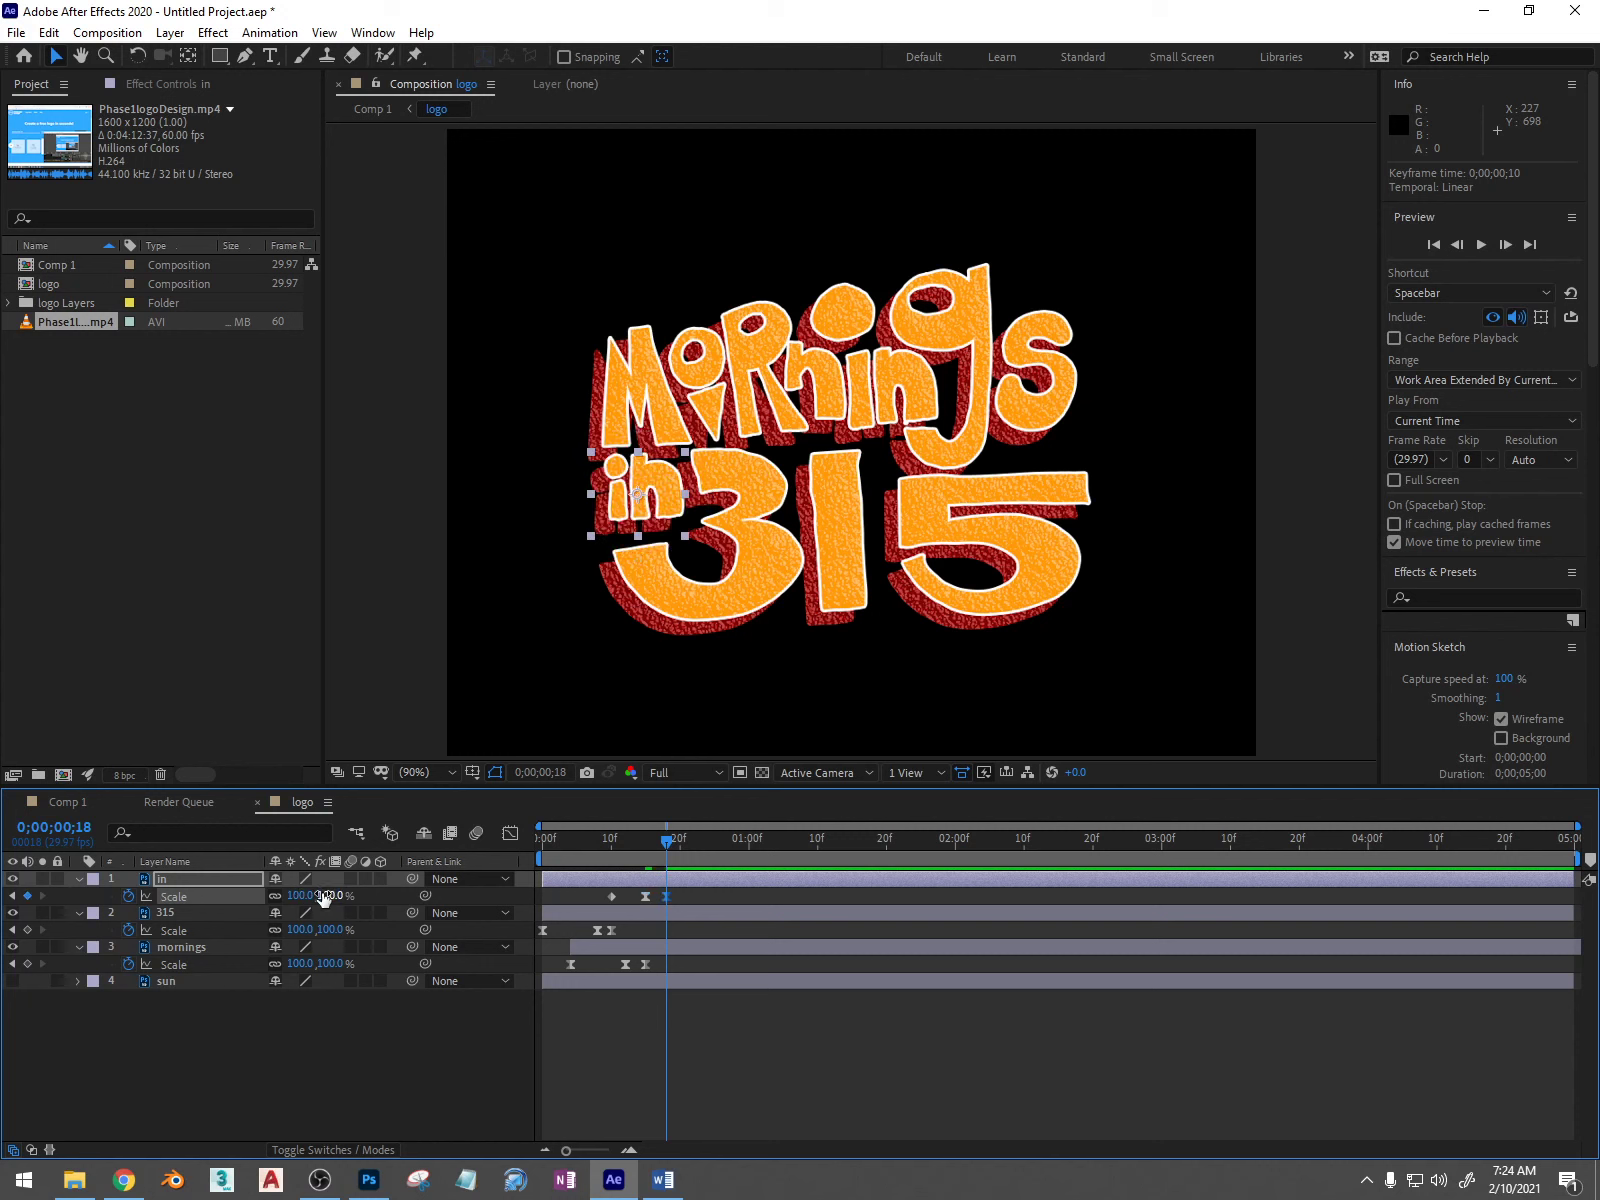
Step: Shift the in layer one frame earlier and preview the logo intro
left_click(540, 838)
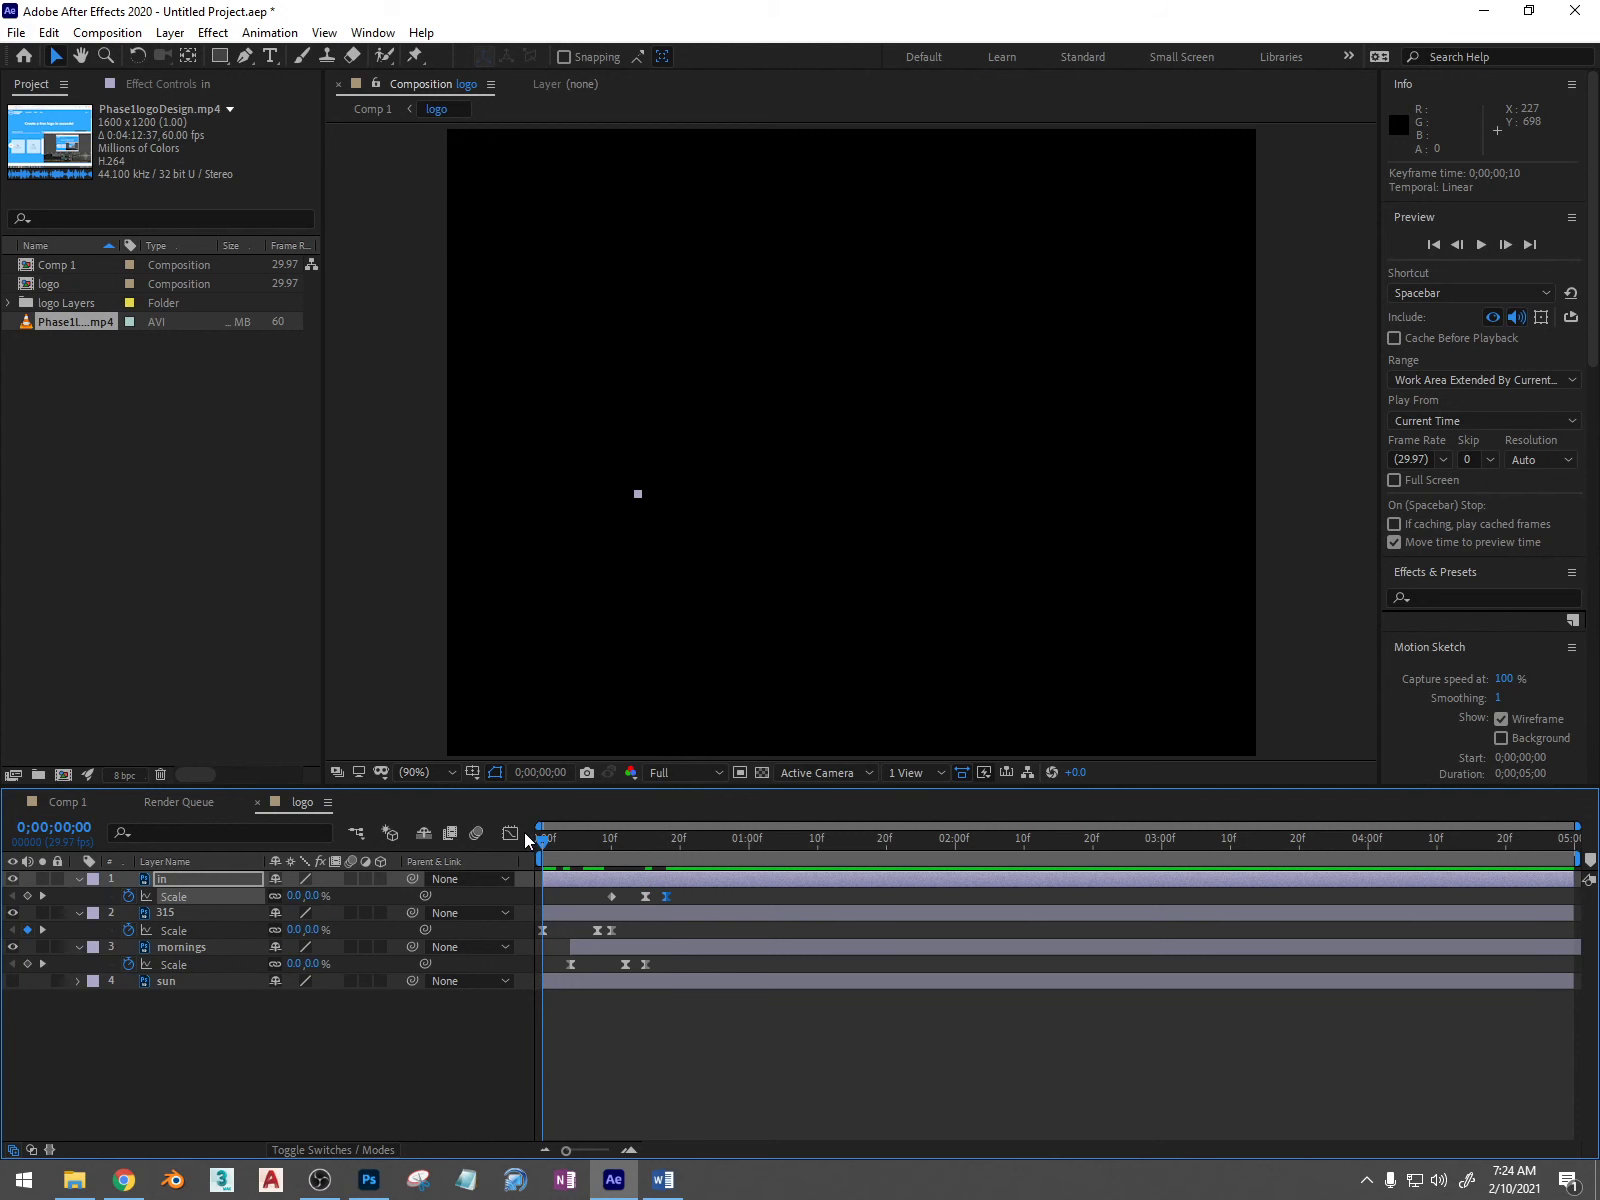
key("space")
left_click_drag(679, 877, 531, 843)
key("space")
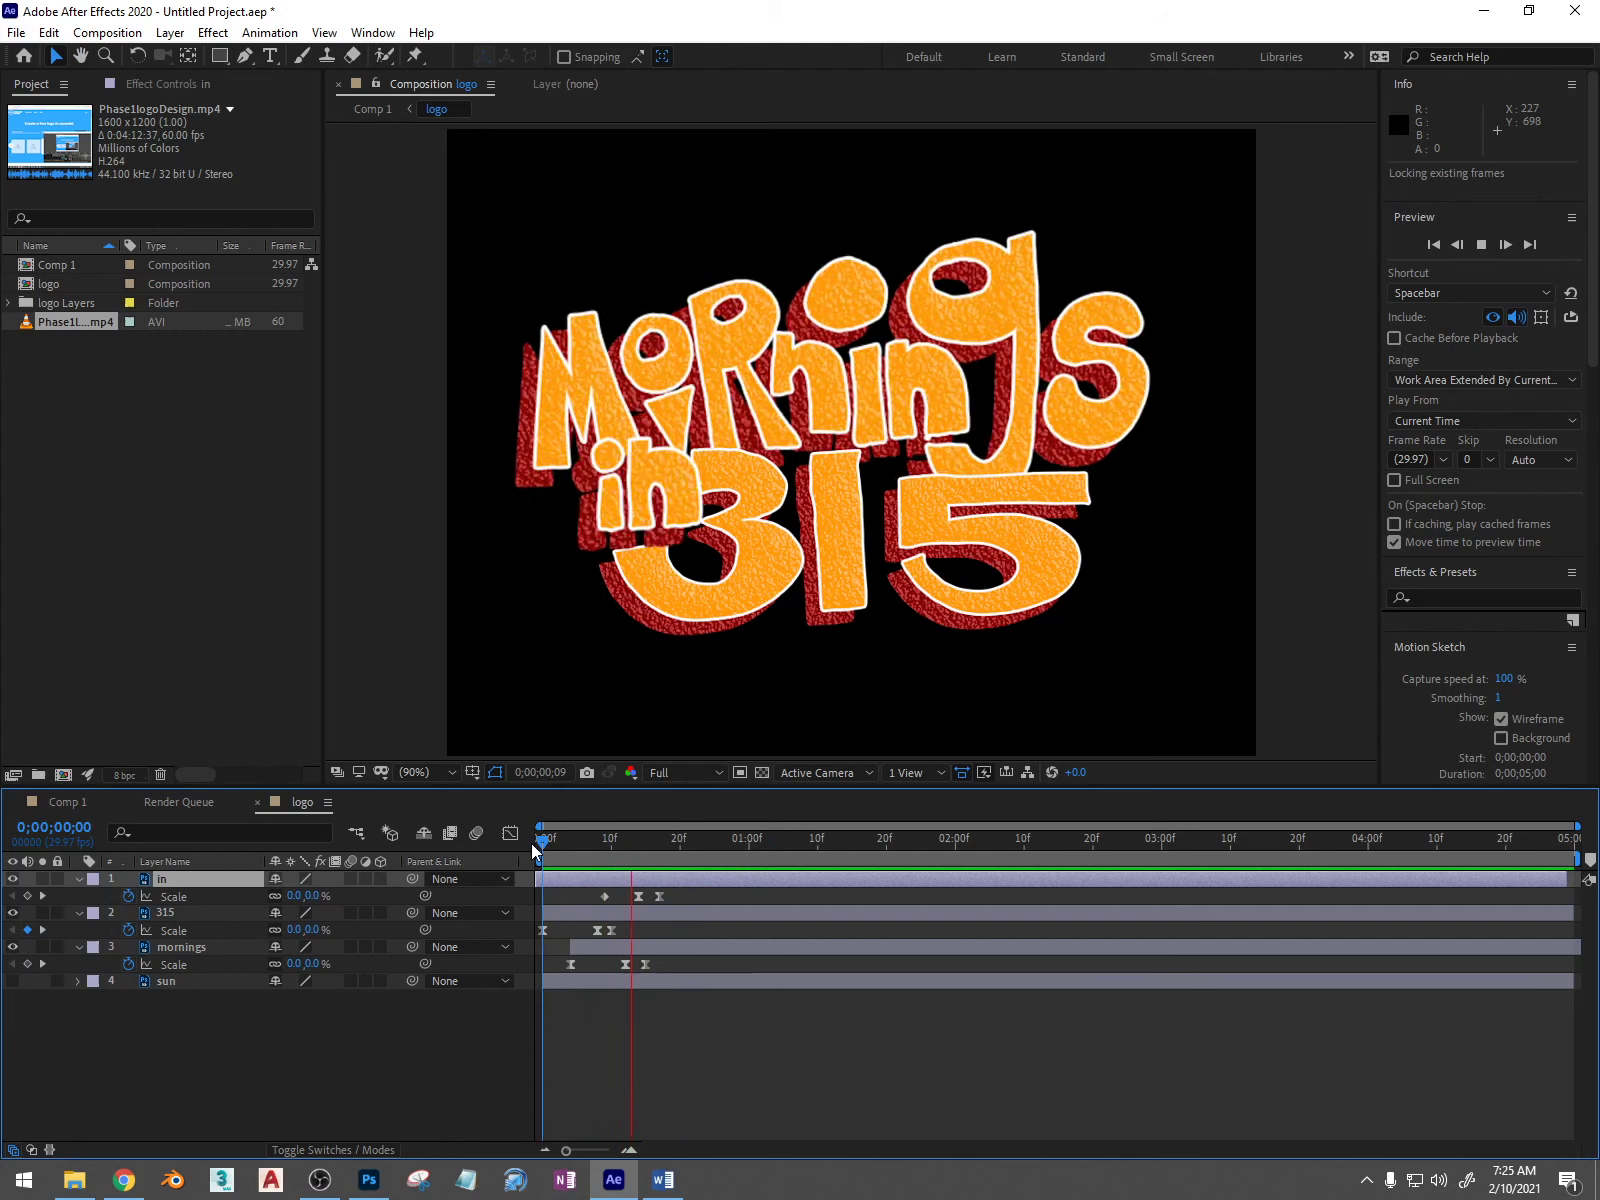
Step: Show the sun layer and add a Rotation keyframe at frame 0
left_click(540, 843)
left_click(203, 963)
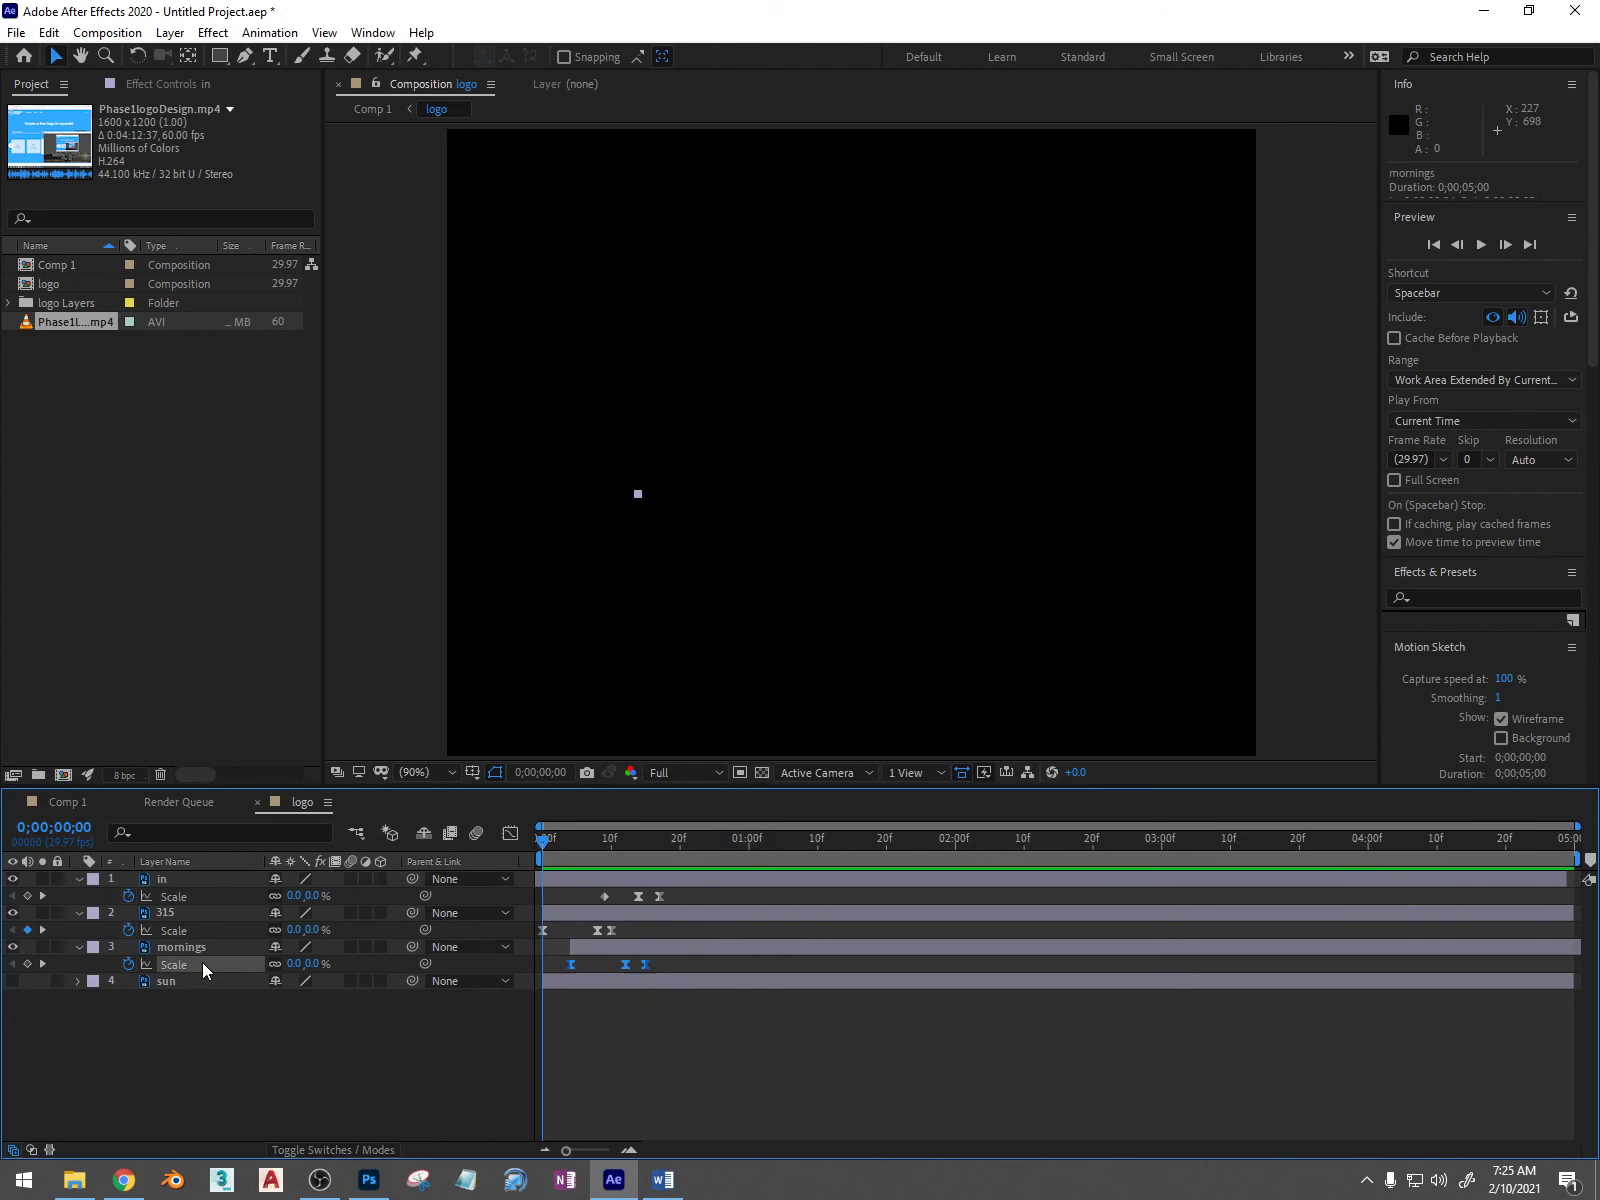
left_click(198, 981)
left_click(13, 981)
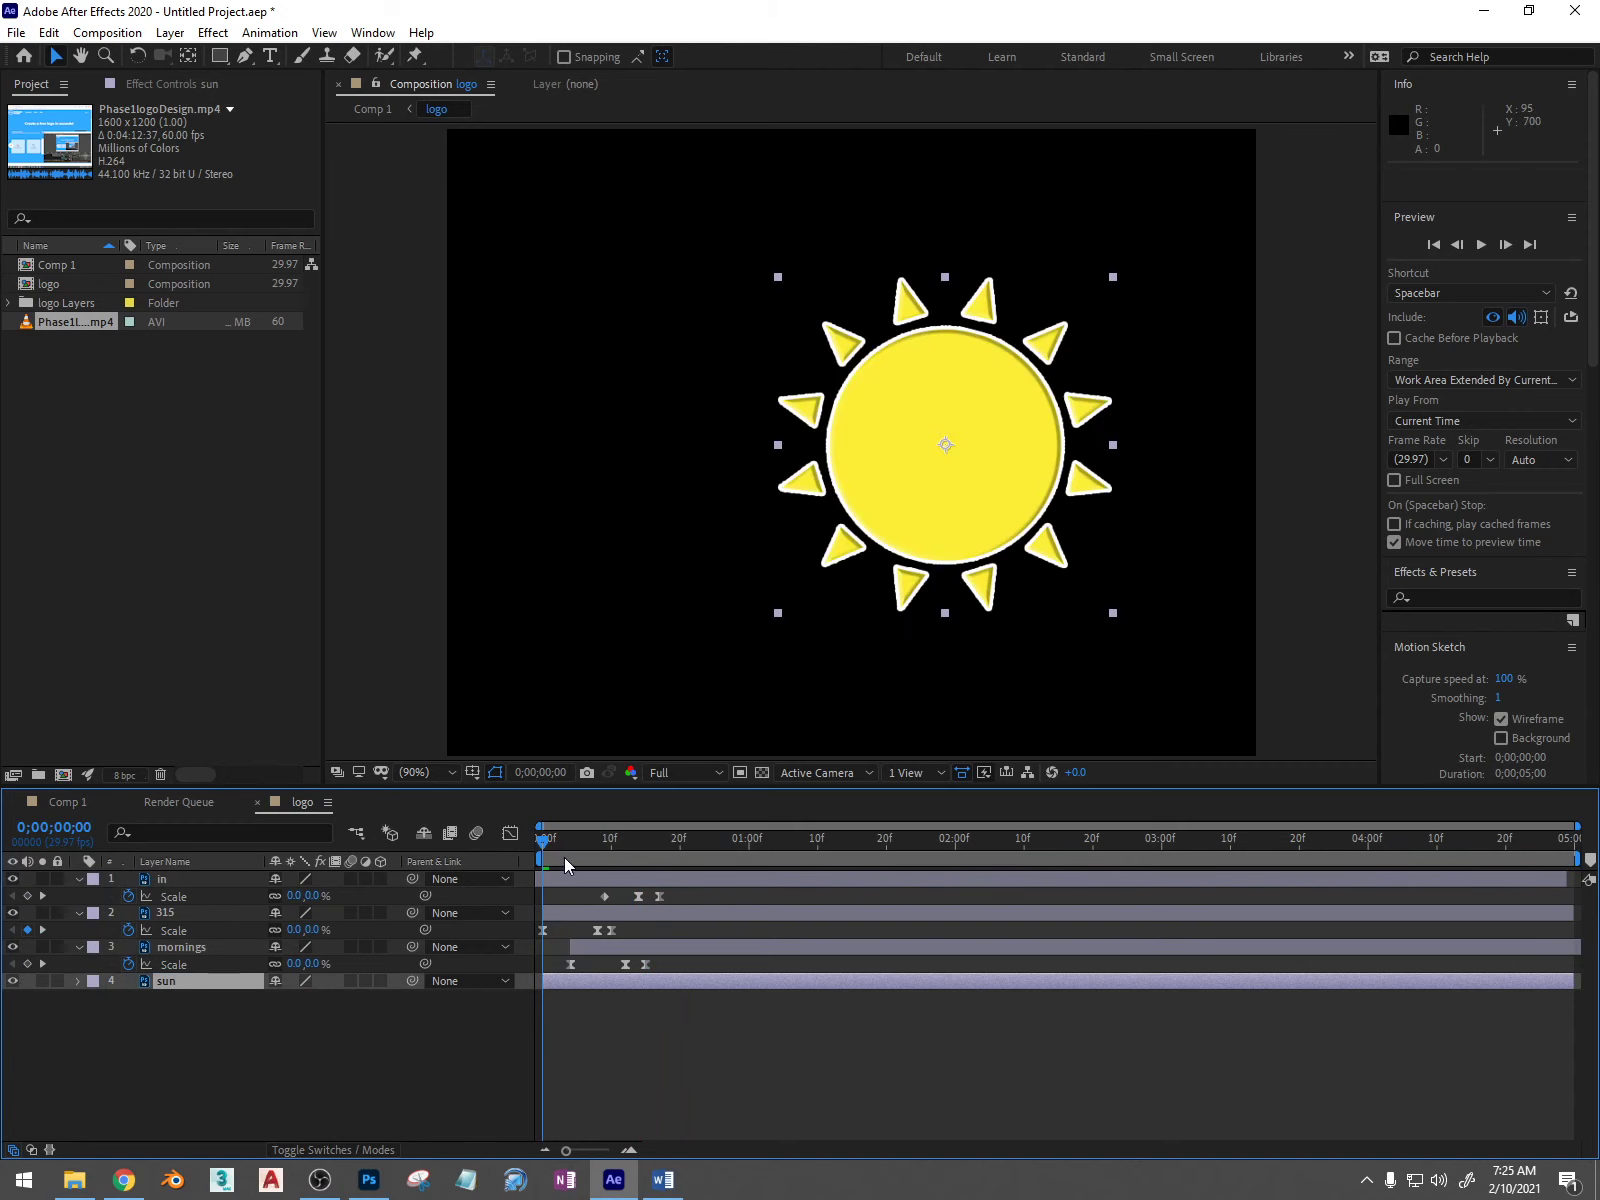
key("r")
left_click(131, 999)
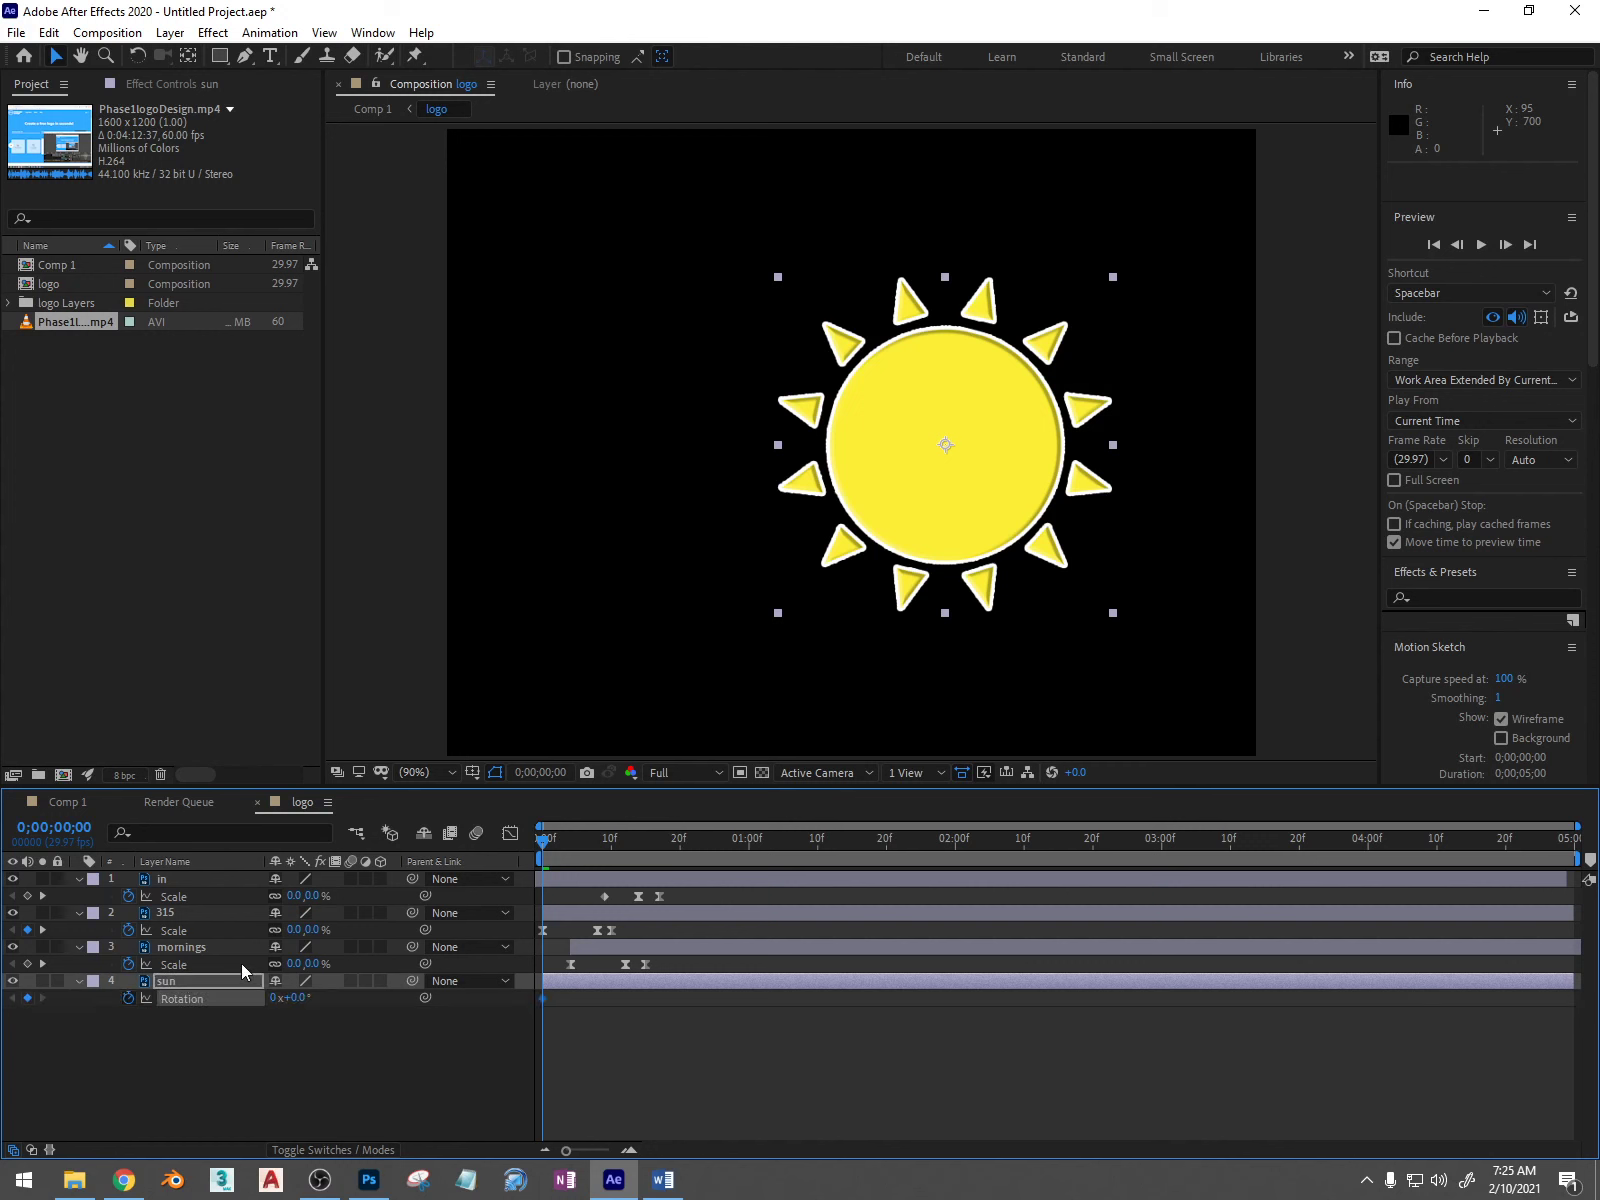
Step: Add a 5-revolution sun Rotation keyframe around 3;19 and preview
left_click_drag(545, 840, 1567, 833)
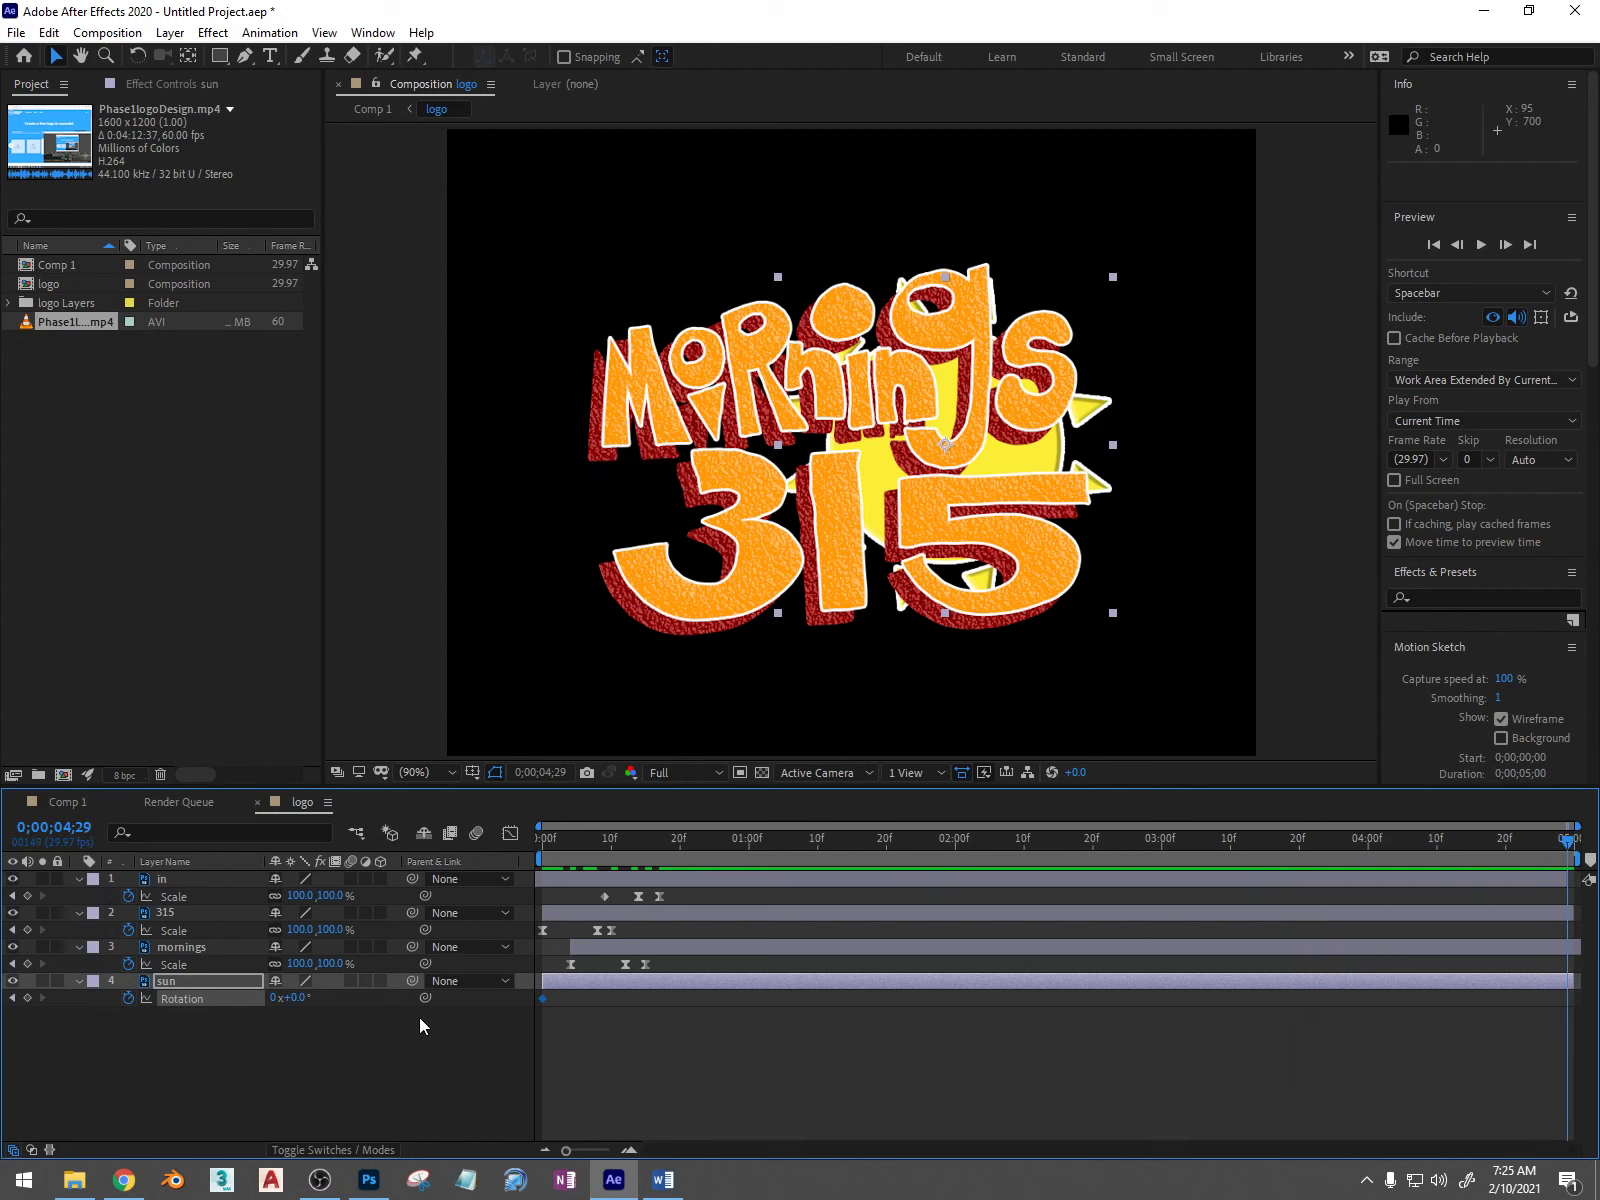
left_click(272, 997)
type("5")
key("Return")
key("Home")
key("space")
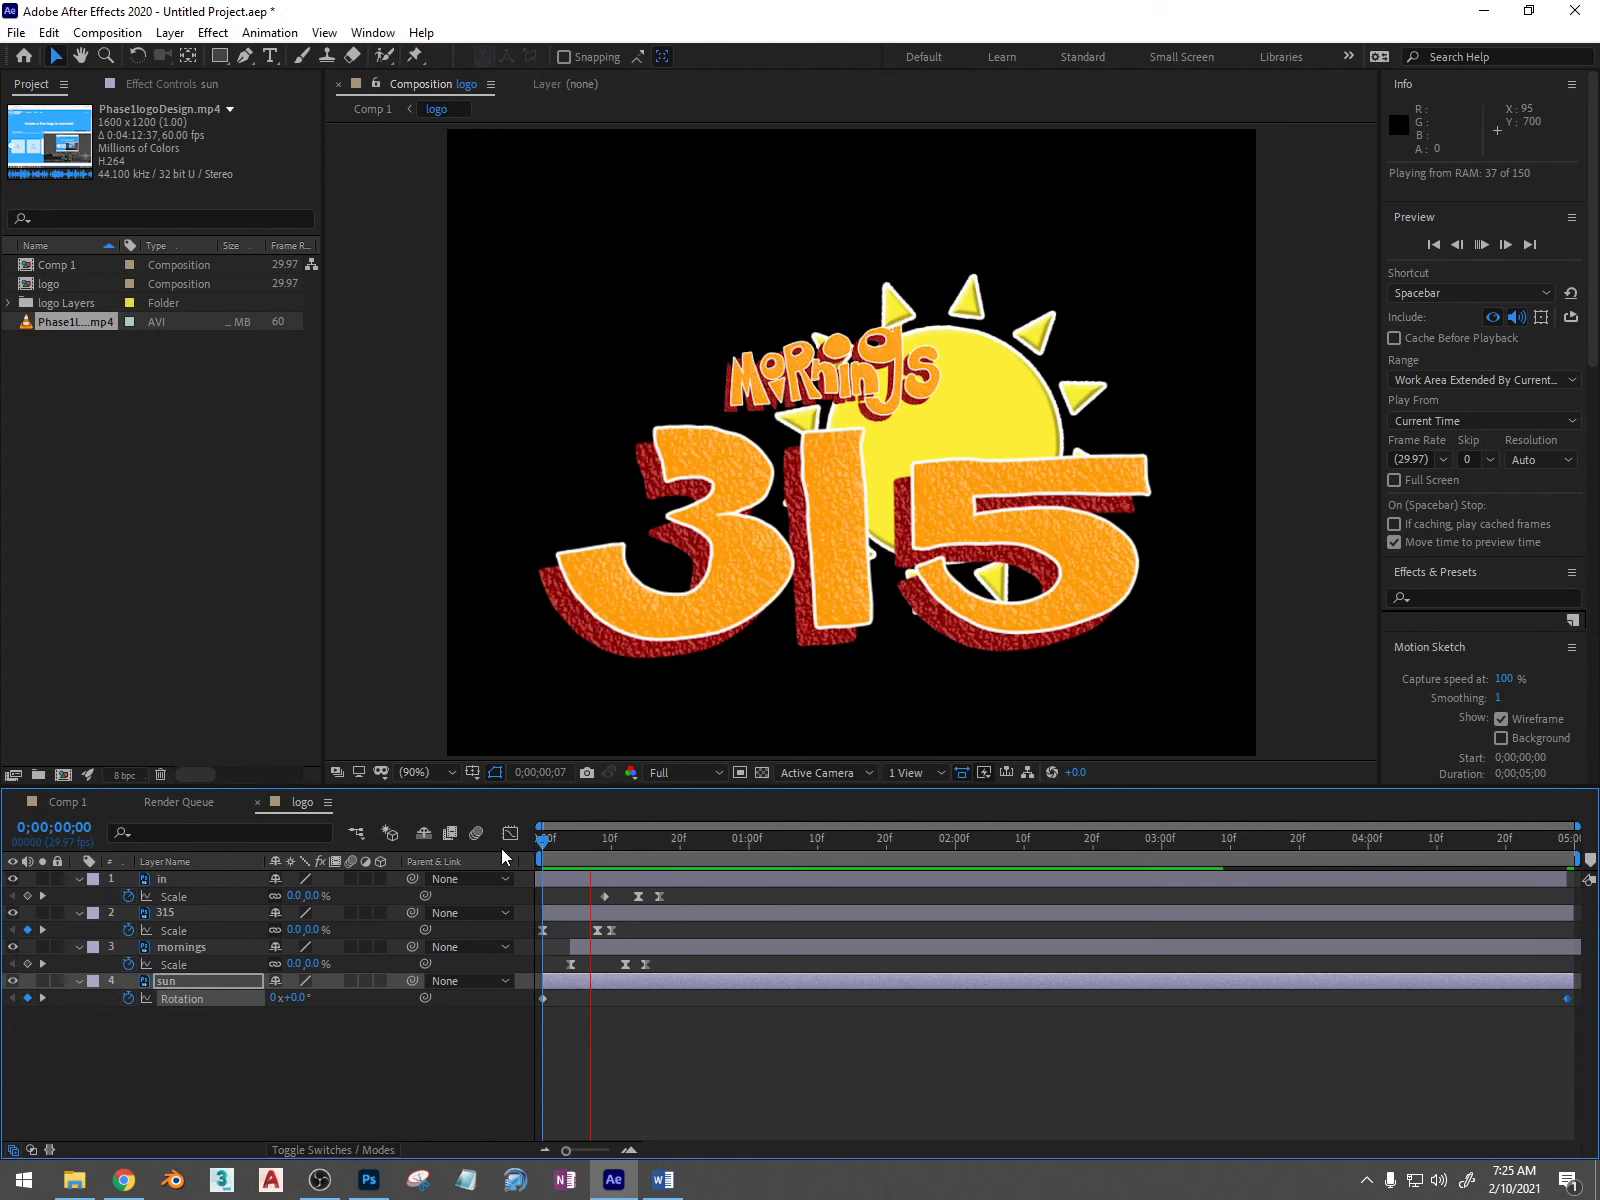
key("space")
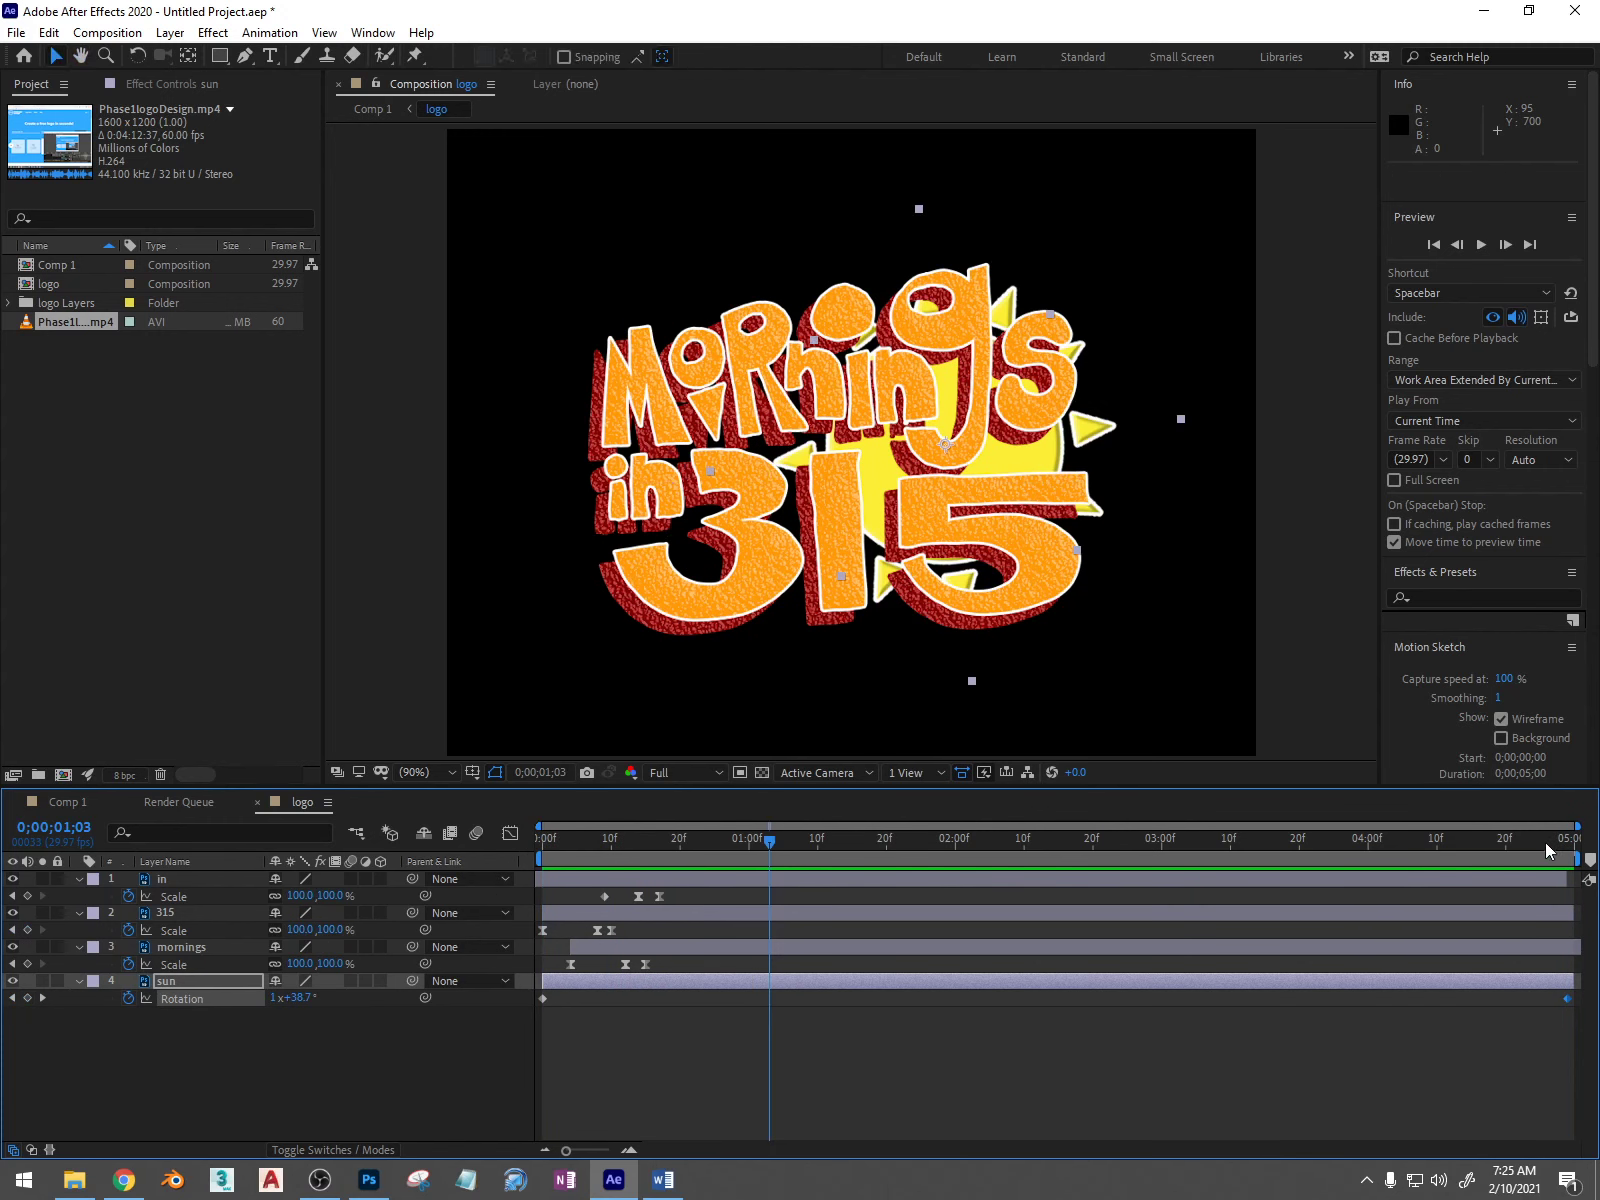
Step: At the last frame, change the sun's end Rotation to 2x+0.0° and preview
left_click(1572, 842)
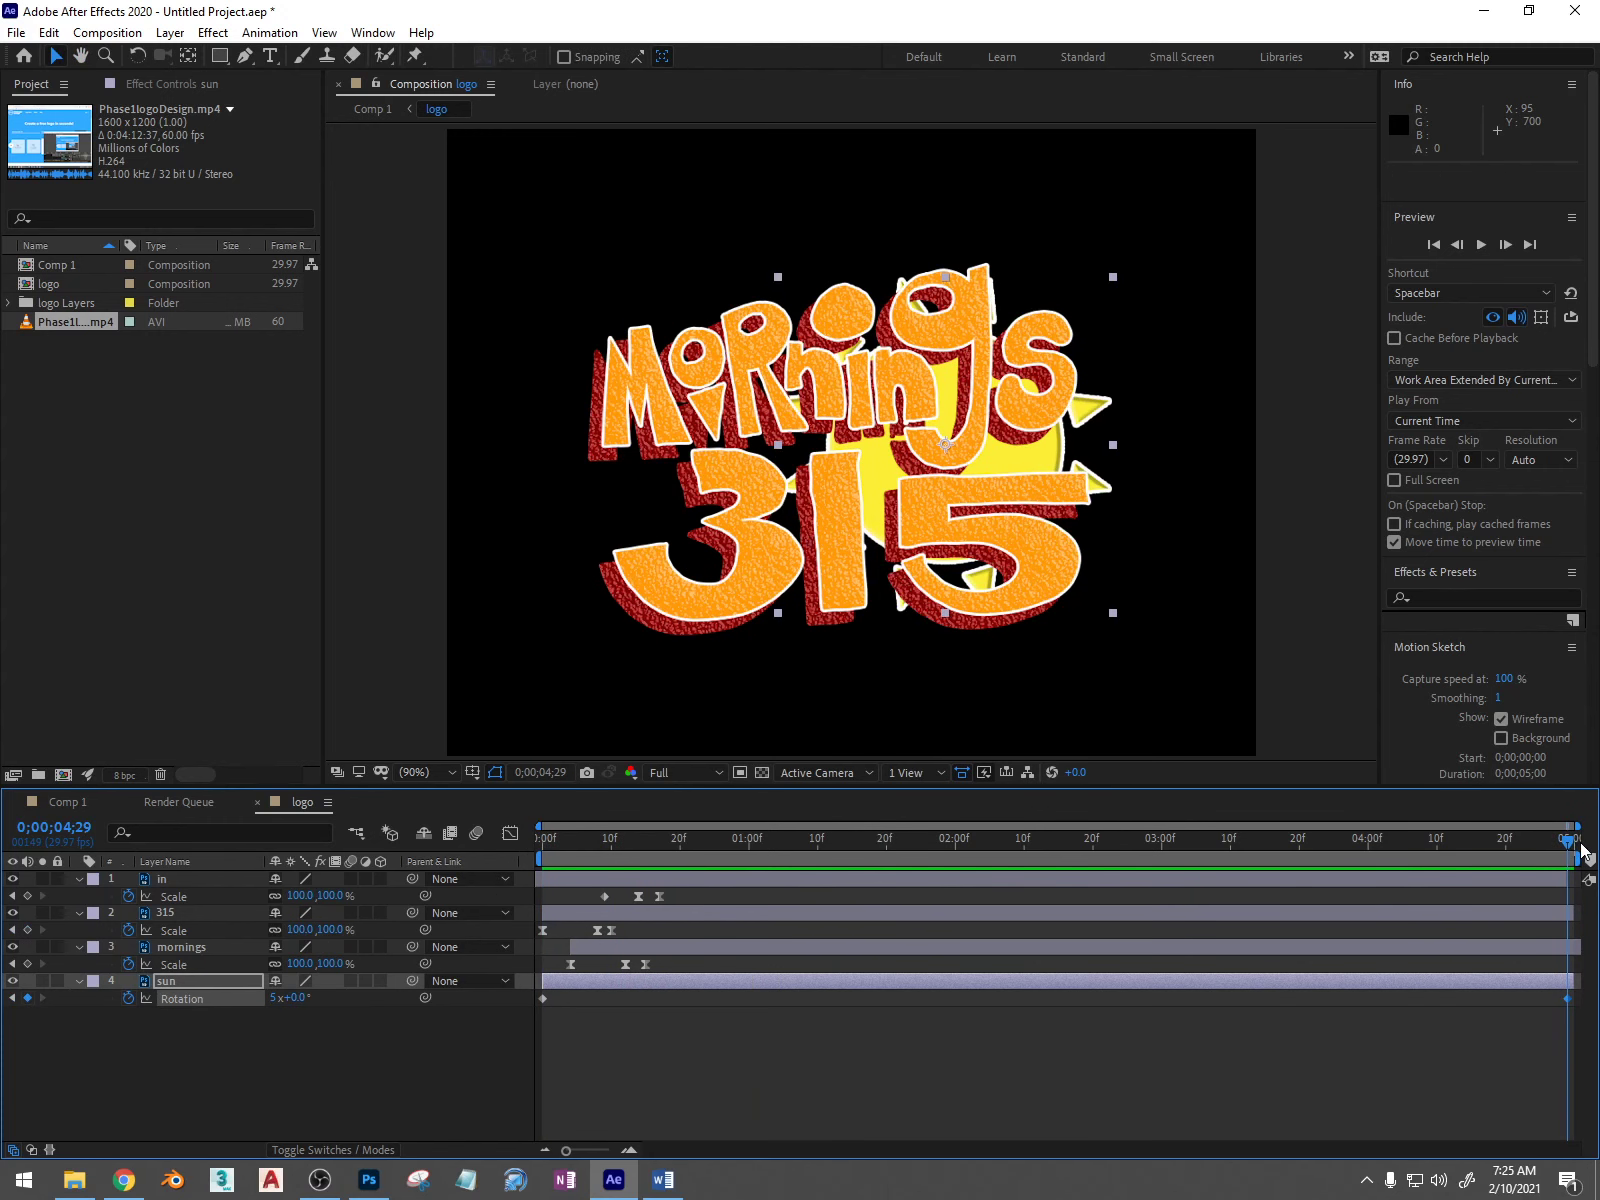
left_click(274, 998)
type("2")
key("Return")
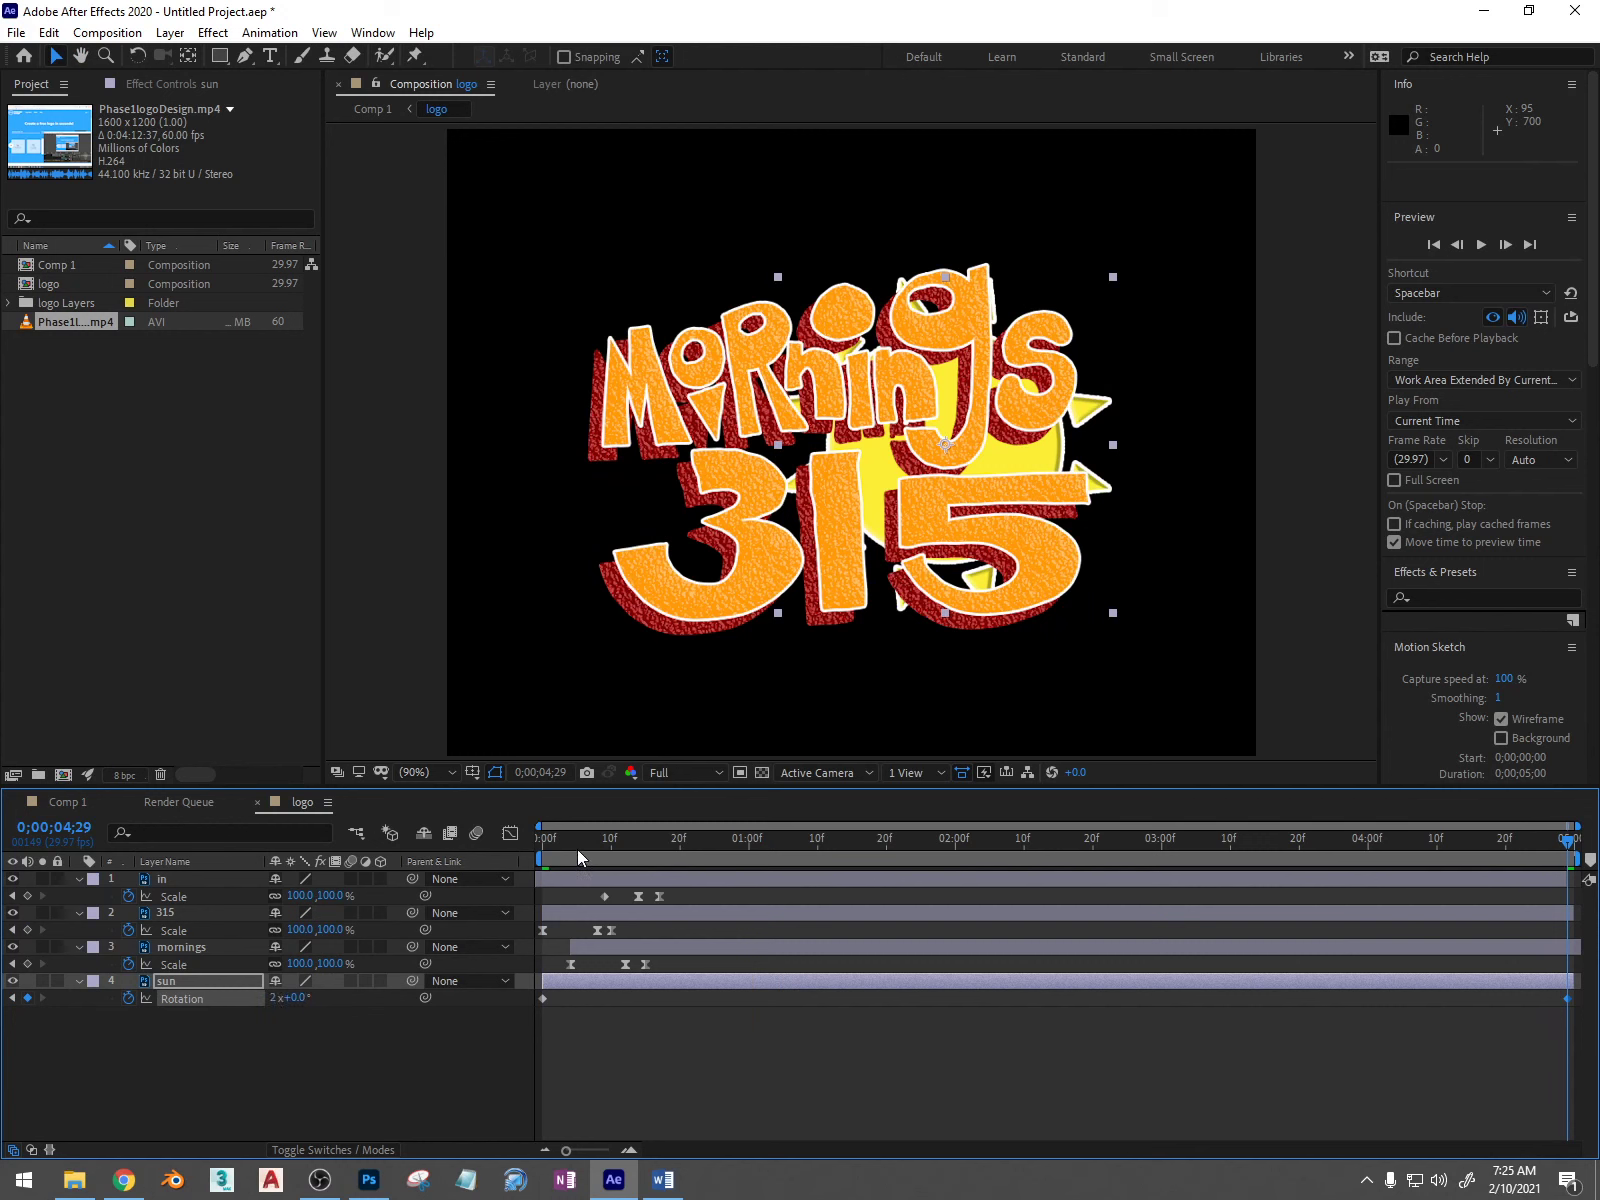
key("space")
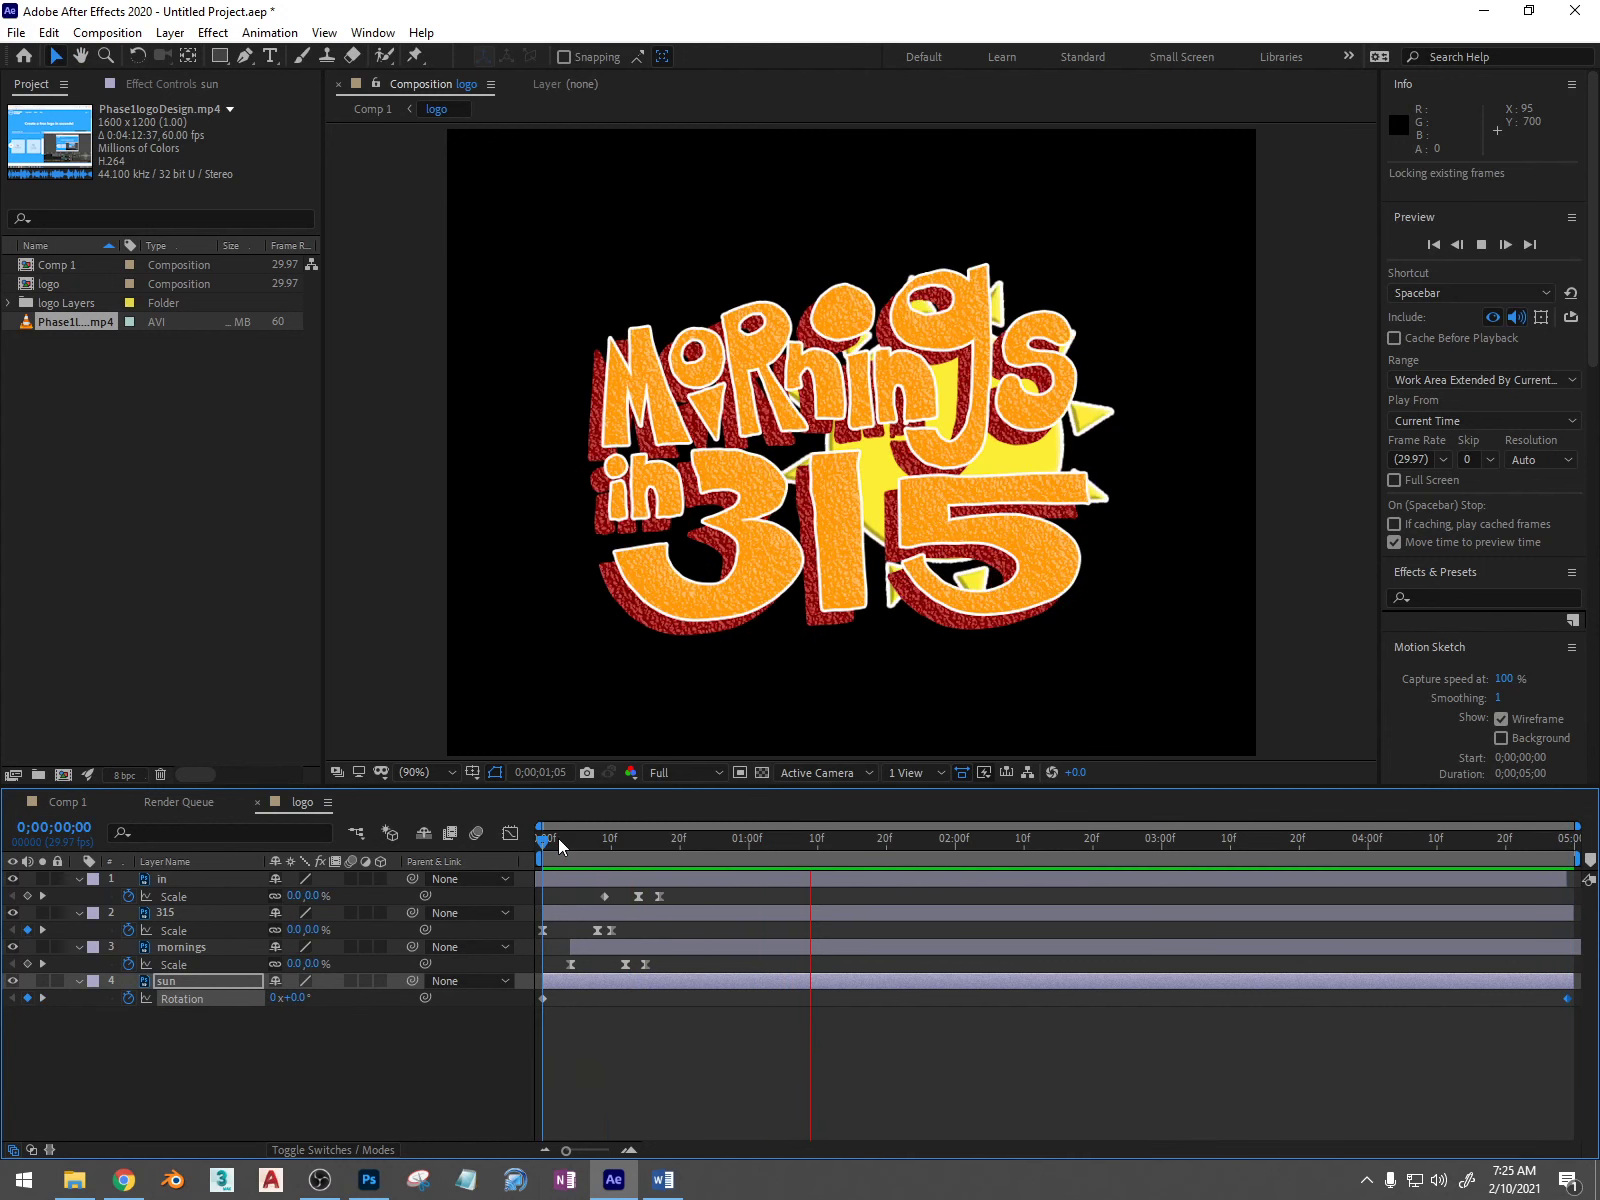
key("space")
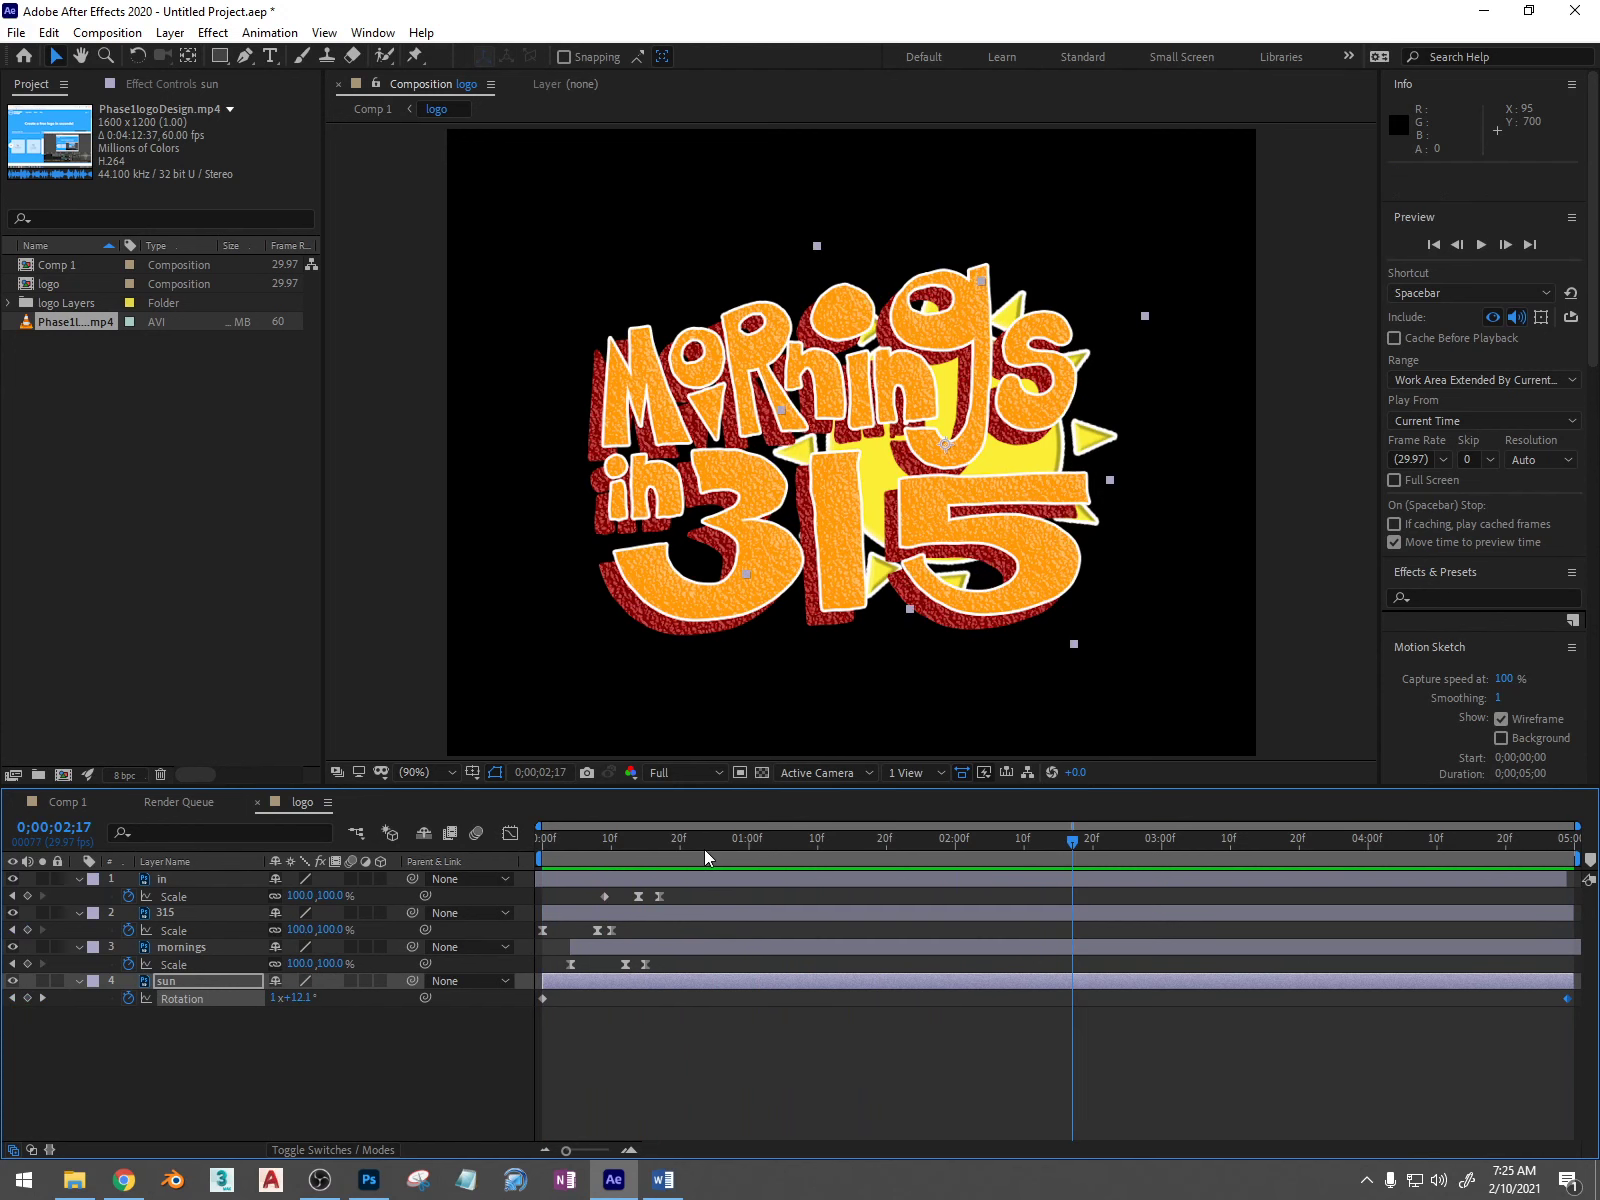
Step: Apply Easy Ease to the sun's starting Rotation keyframe
left_click_drag(1041, 841, 545, 857)
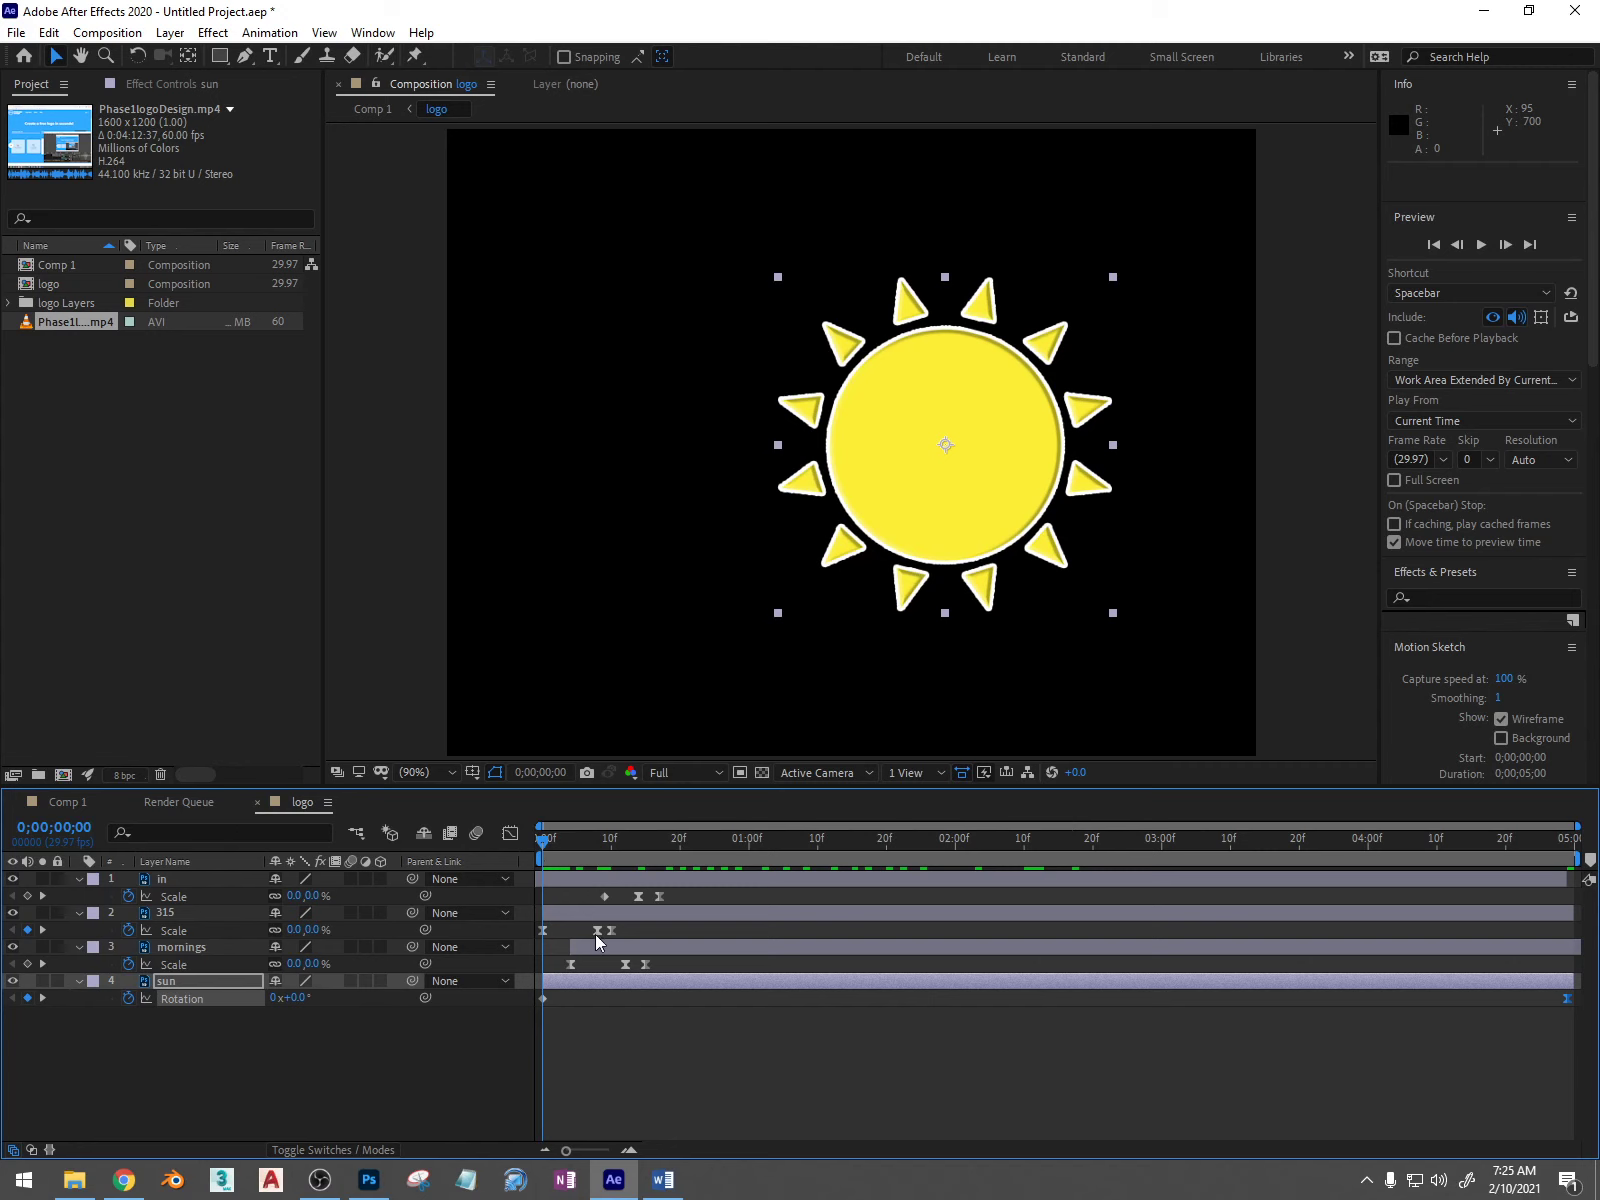
left_click(541, 998)
key("F9")
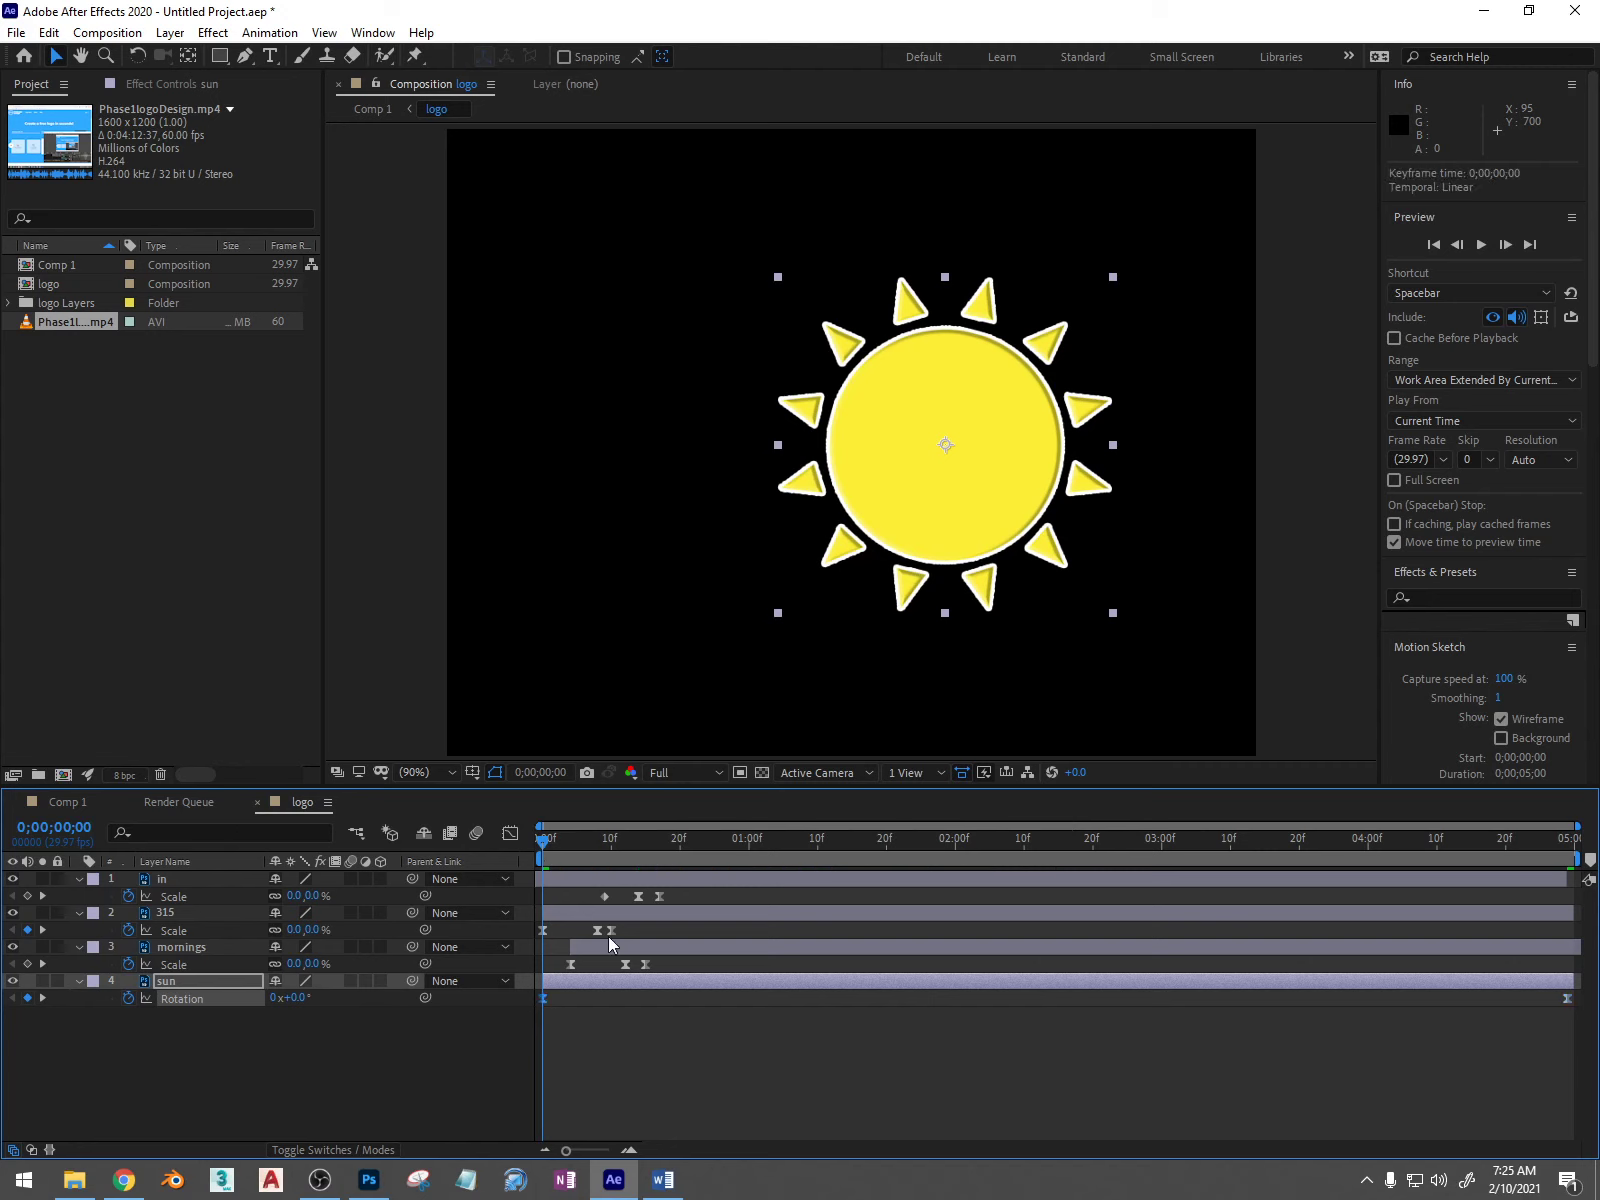
Step: Keyframe the sun's Scale at 0% on frame 0, overshooting to 171% at frame 10
key("s")
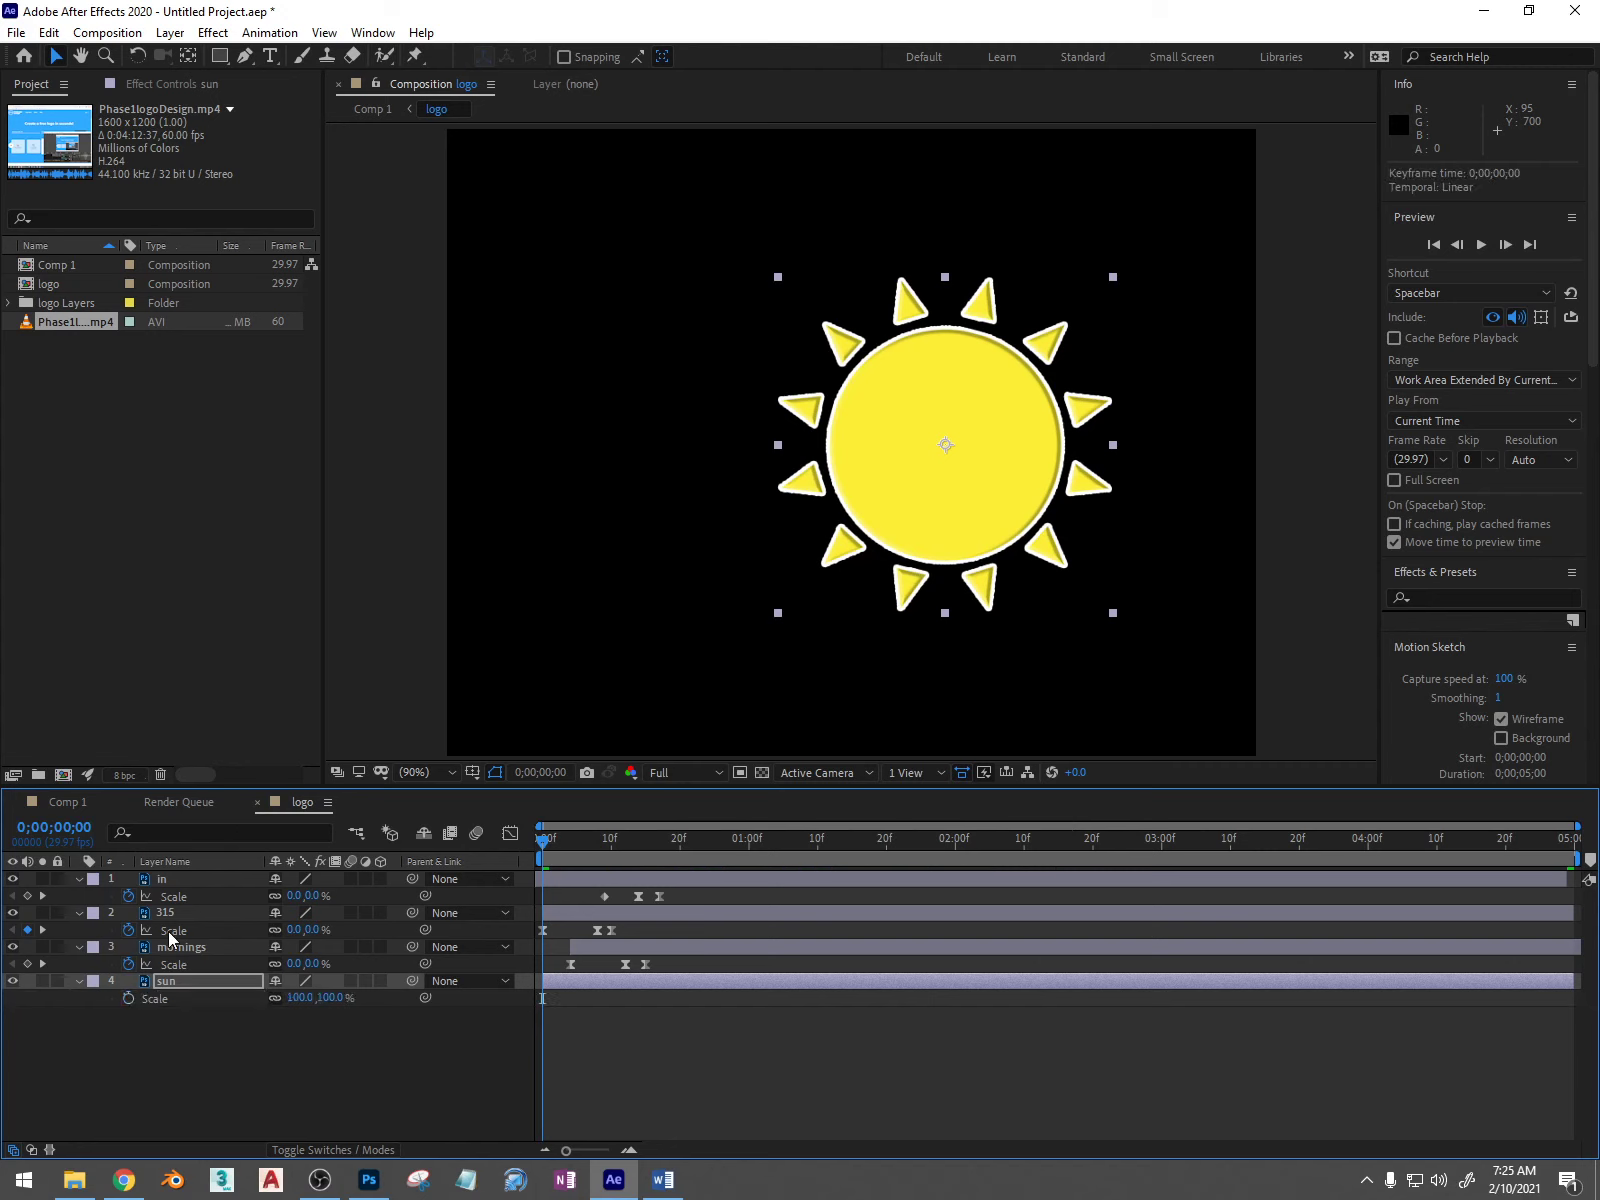
left_click(127, 997)
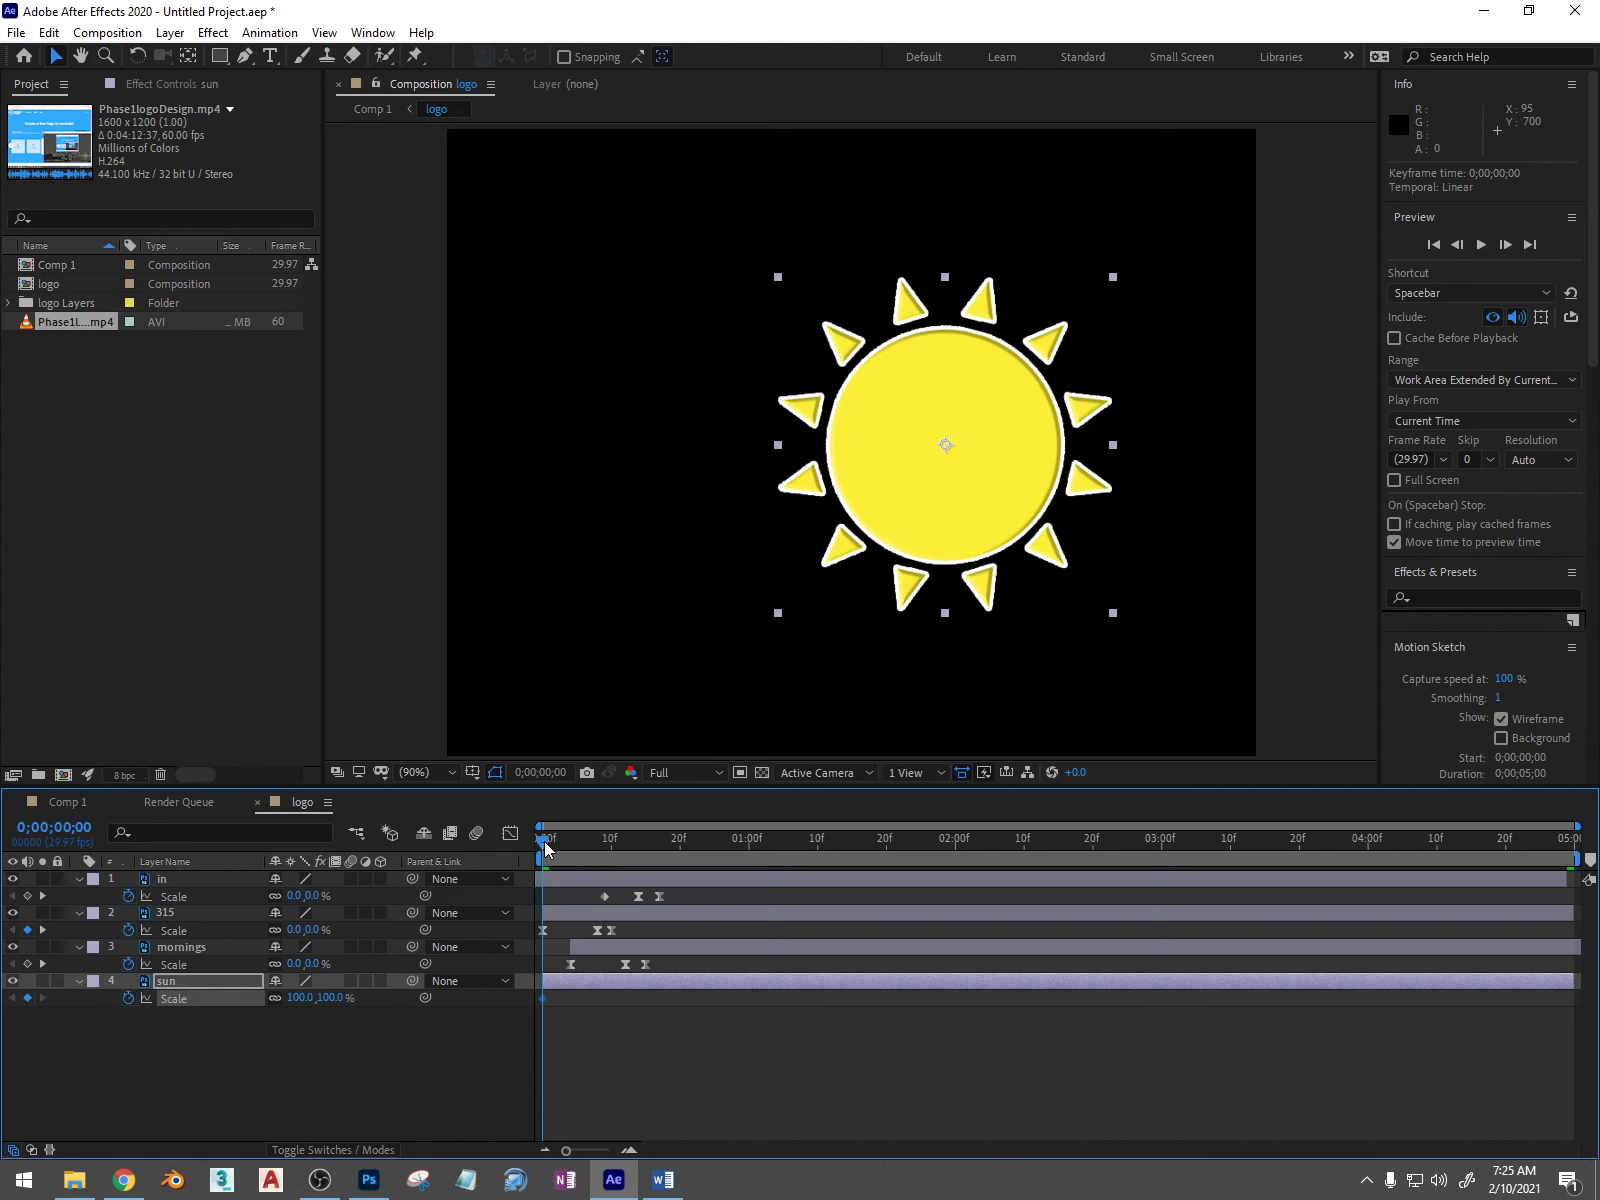
mouse_move(545, 847)
left_mouse_down()
mouse_move(635, 840)
mouse_move(517, 853)
left_mouse_up()
left_click(330, 997)
type("0")
key("Return")
left_click_drag(541, 839, 611, 840)
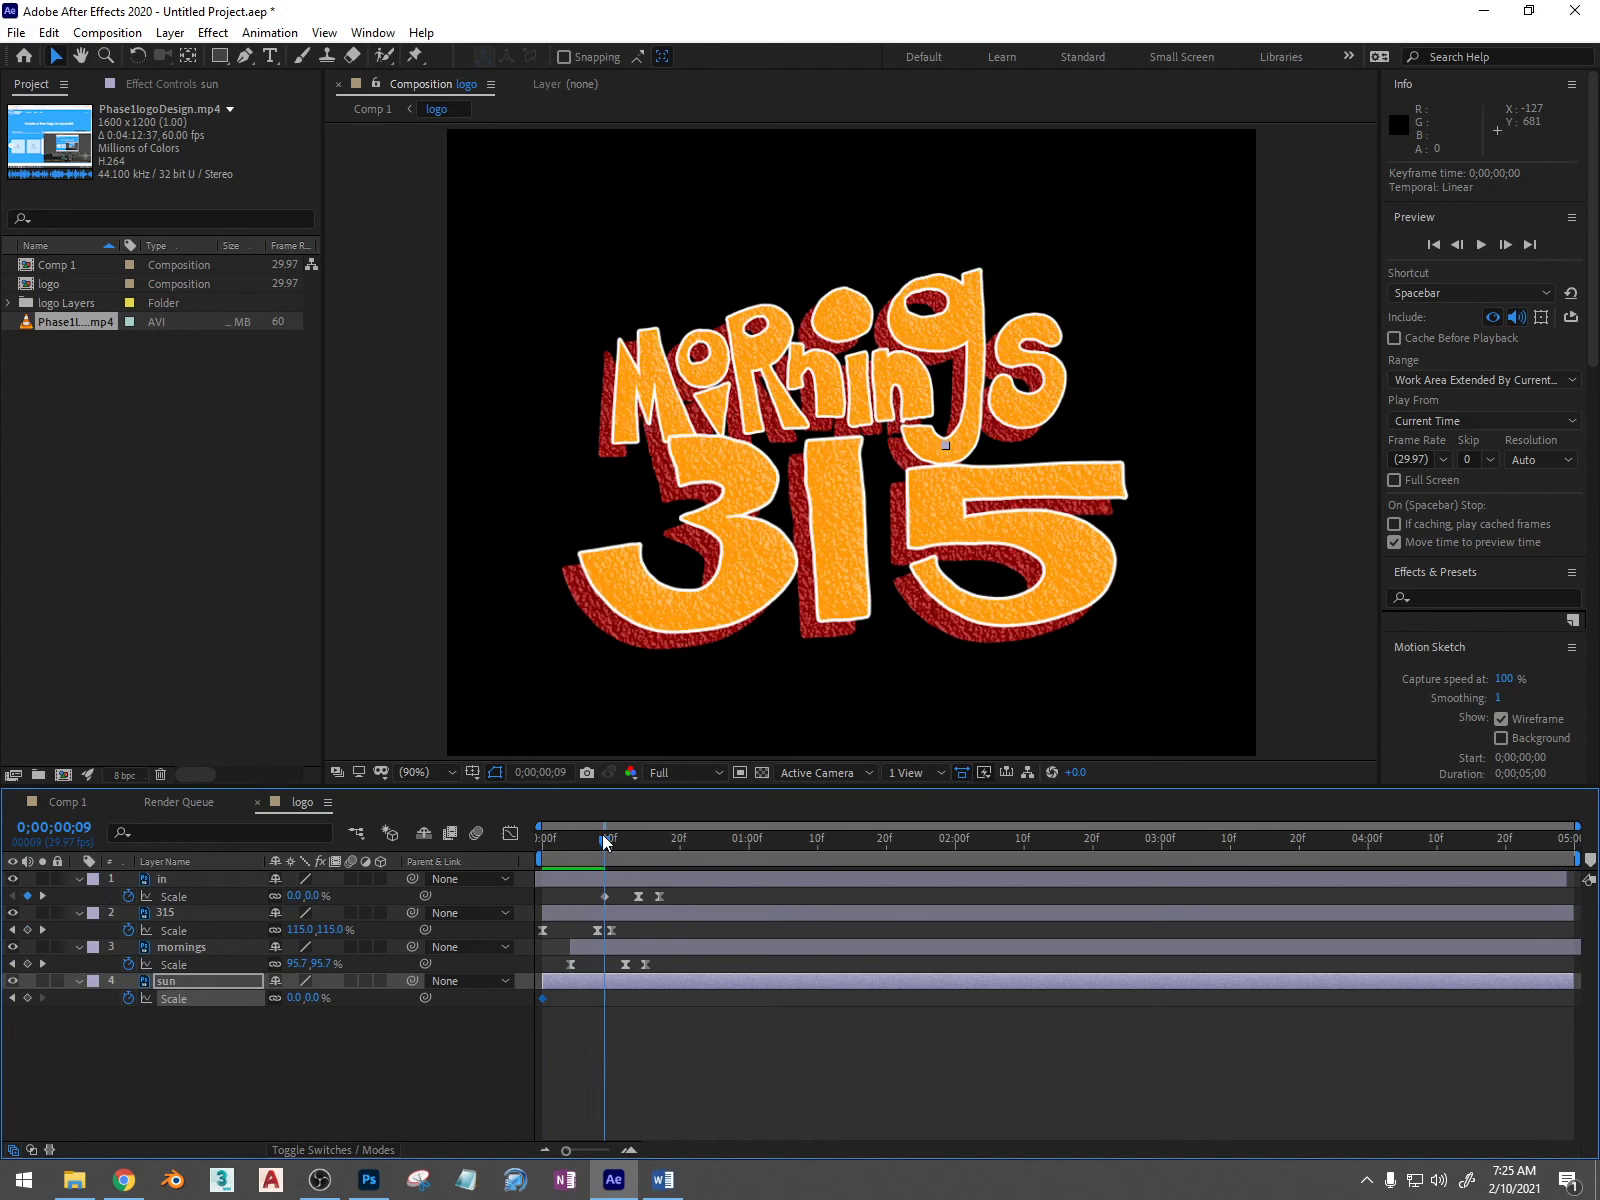
left_click_drag(321, 997, 467, 981)
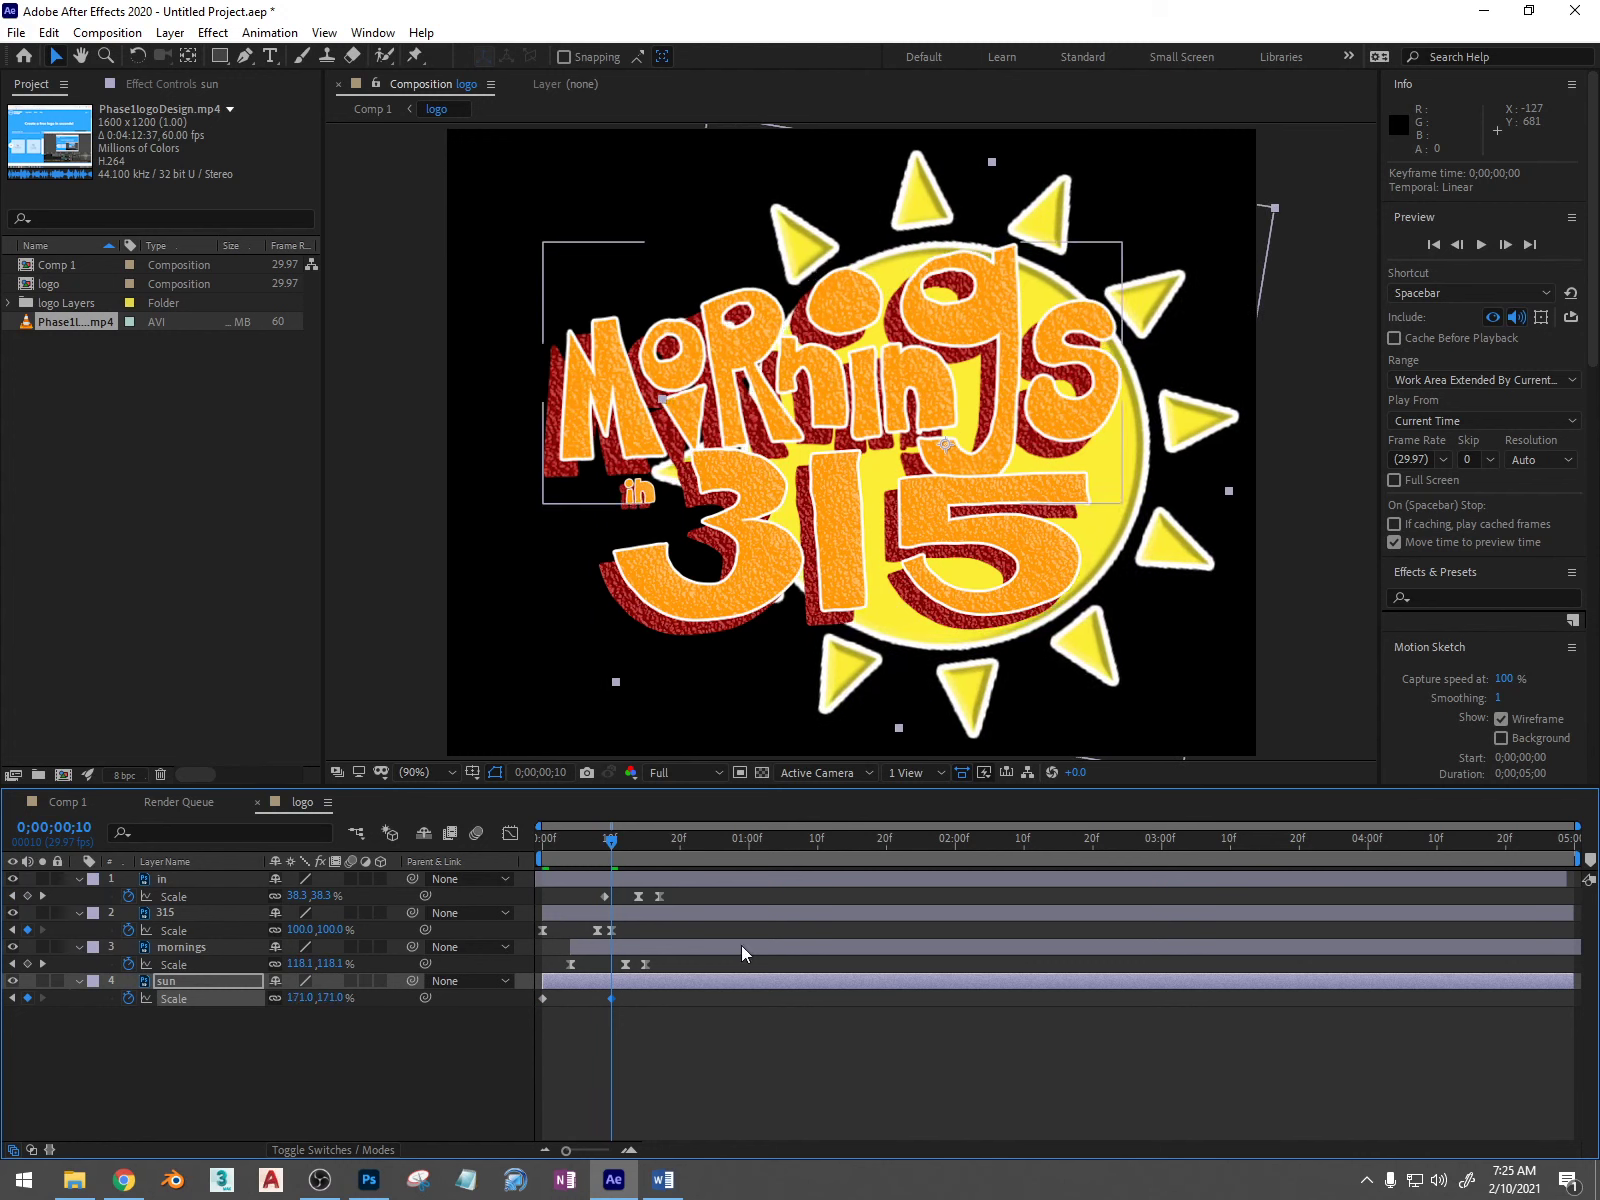
Step: Settle the sun's scale to 100% at frame 13 and Easy Ease the scale keyframes
left_click_drag(621, 842, 633, 840)
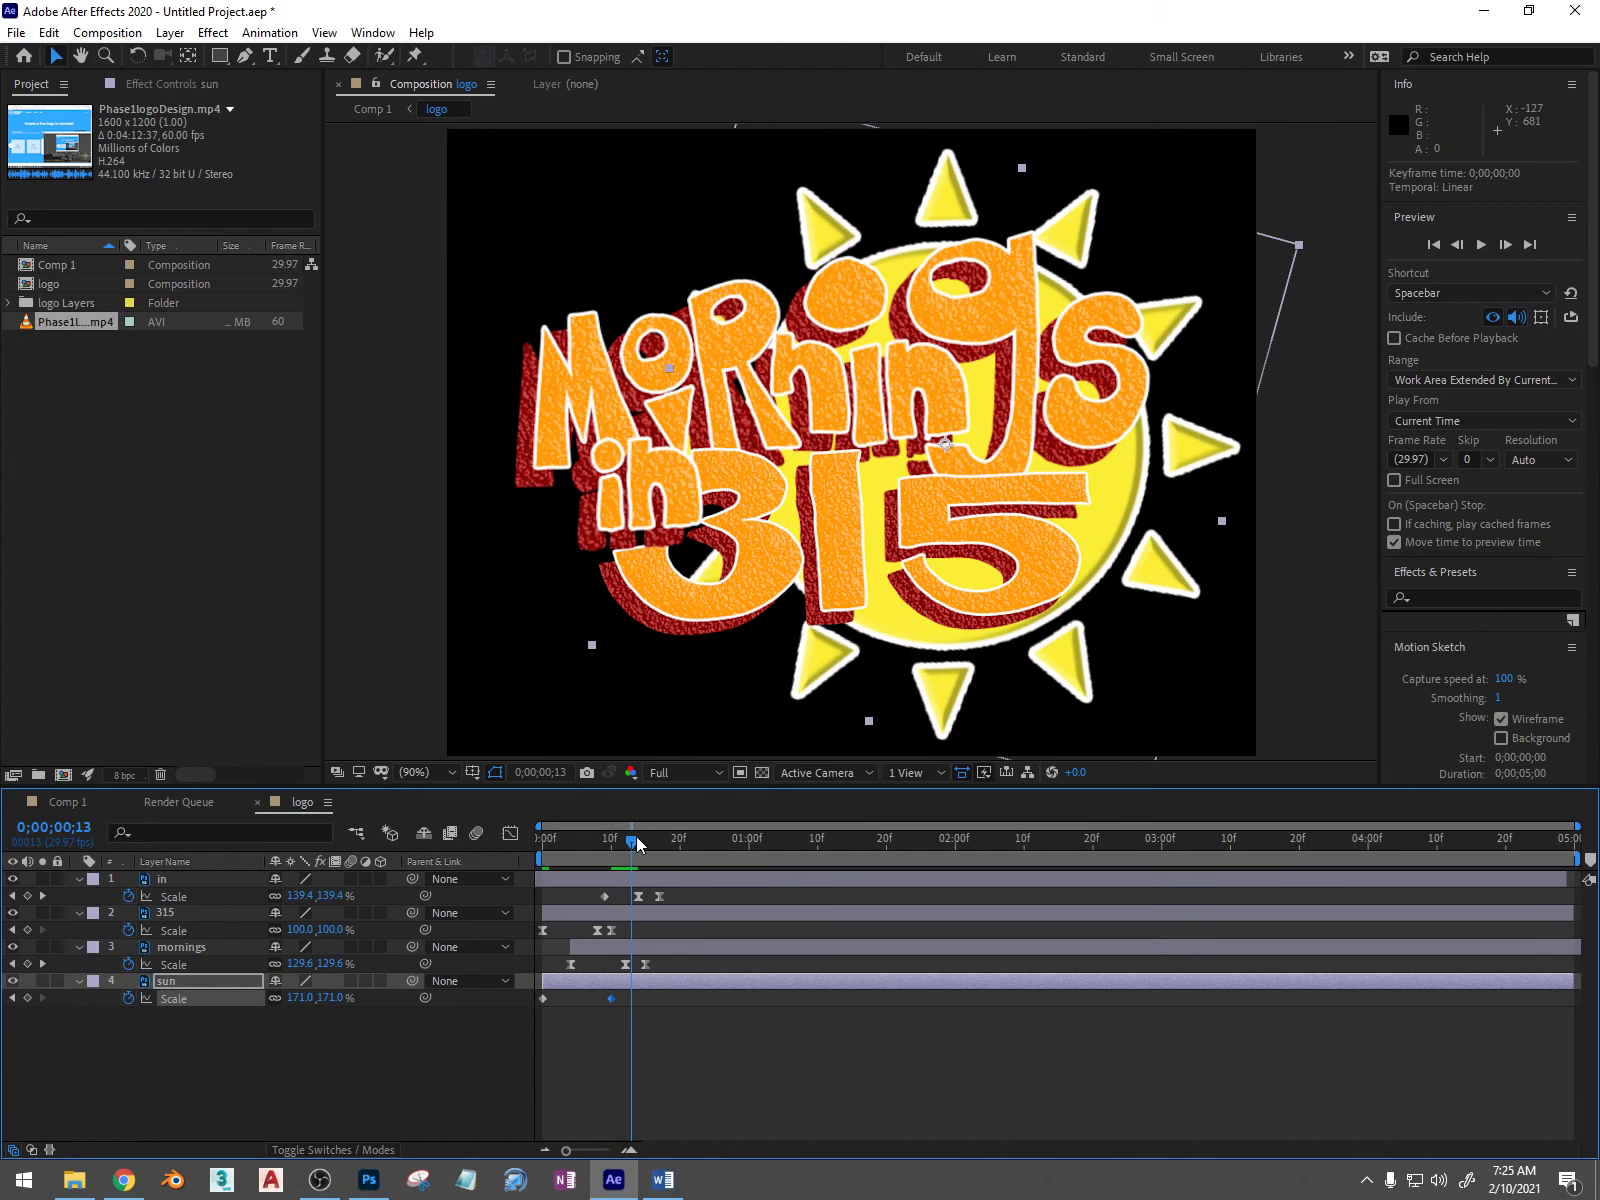
left_click(291, 998)
type("100")
key("Return")
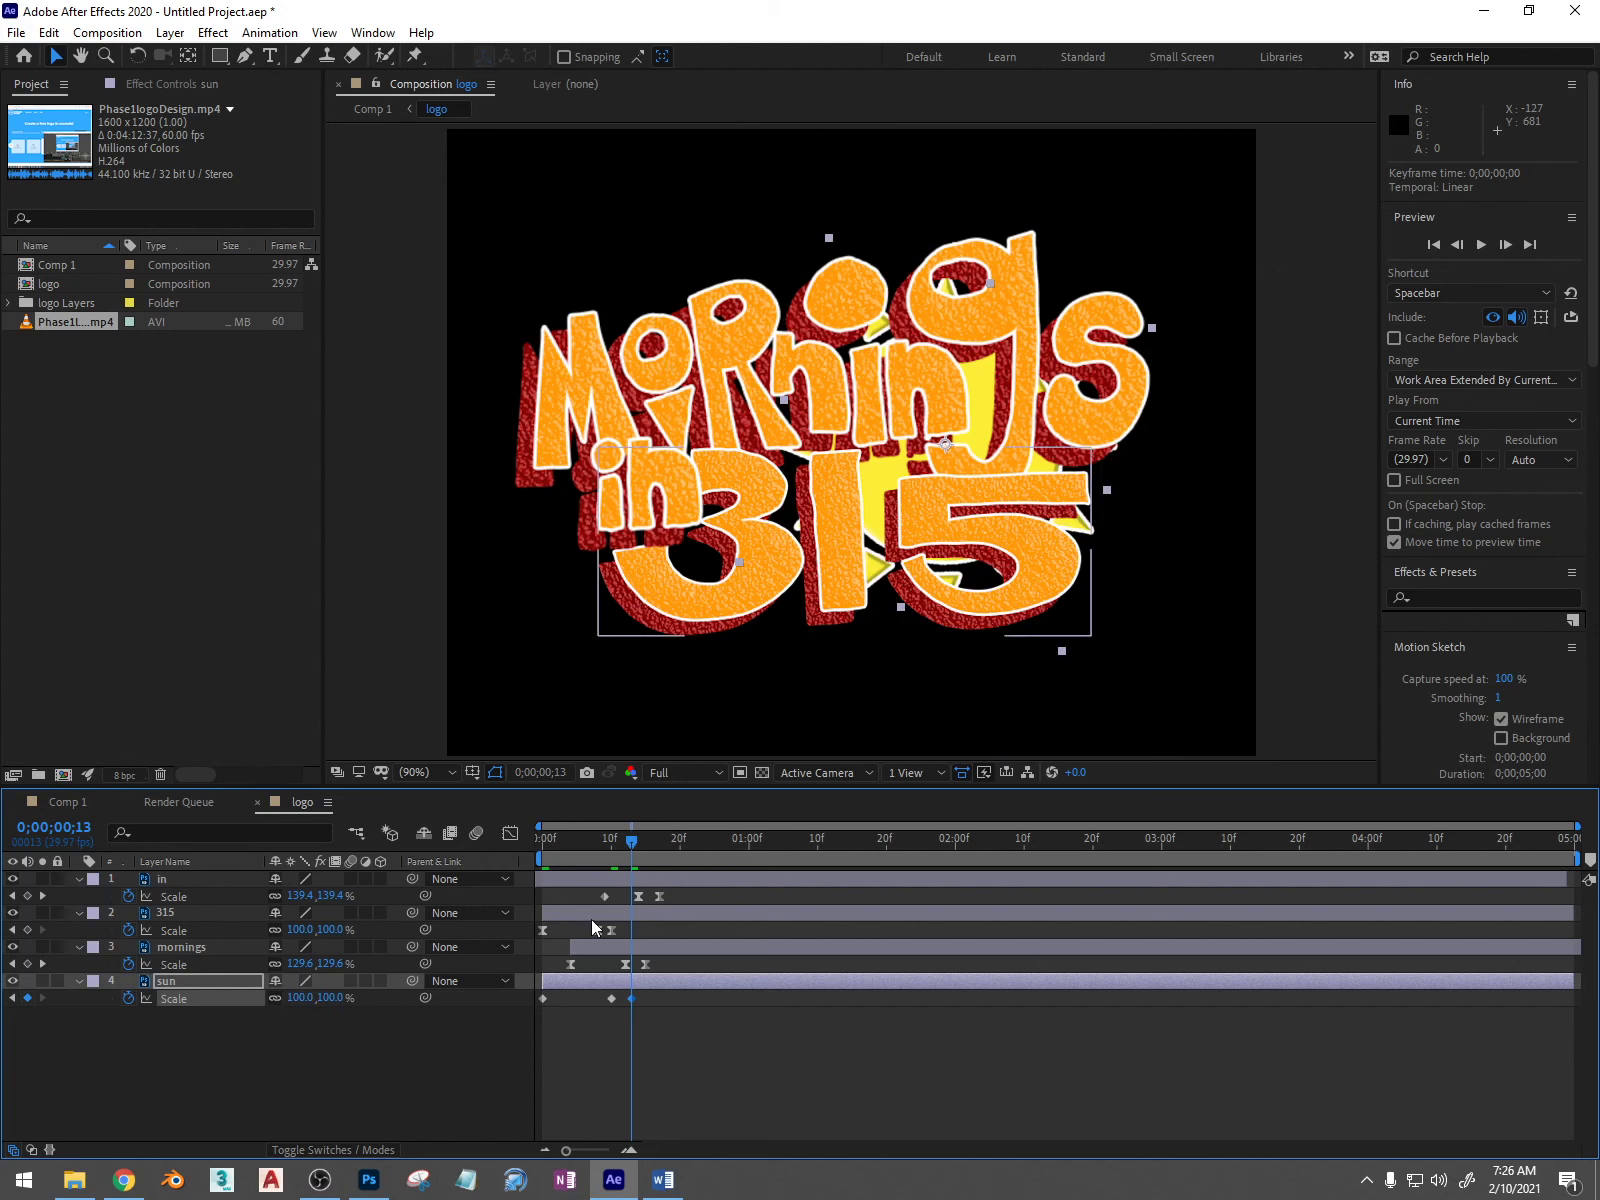
key("F9")
left_click(613, 998)
key("F9")
Step: Preview the animation from the start to check the sun's scale-in
left_click_drag(617, 838, 531, 821)
key("space")
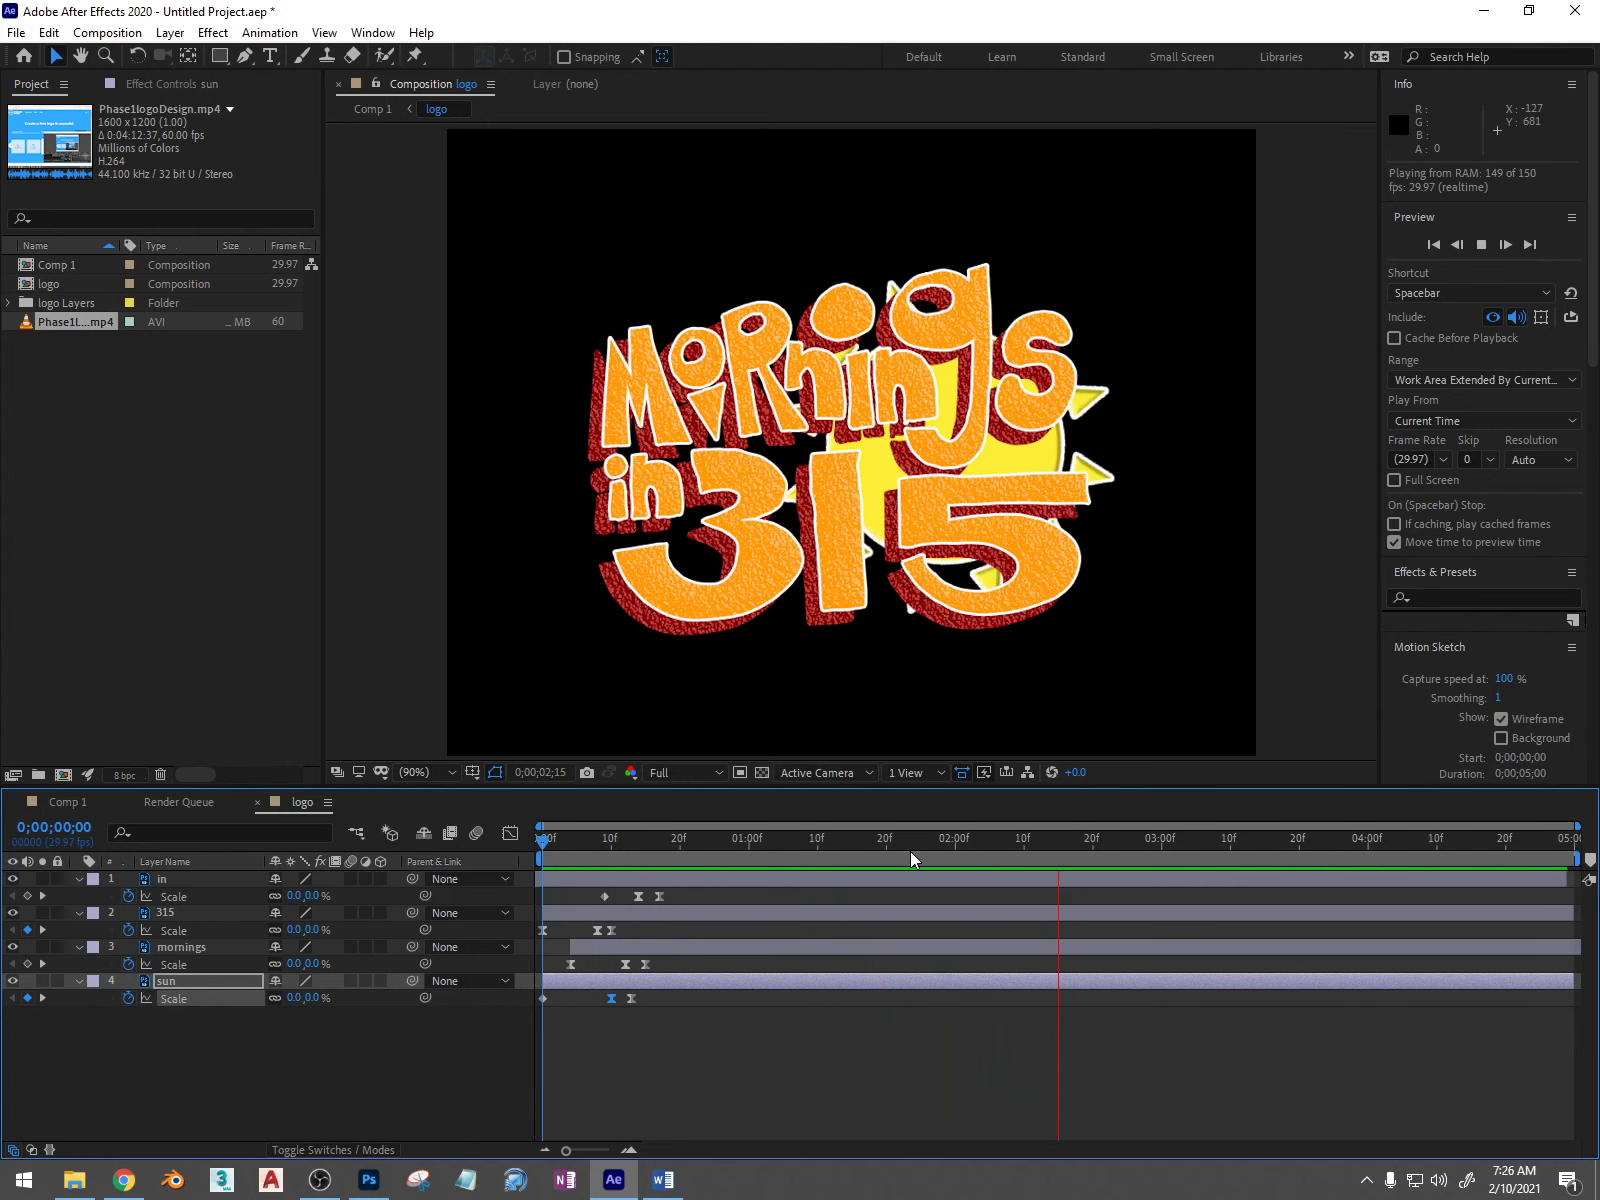
key("space")
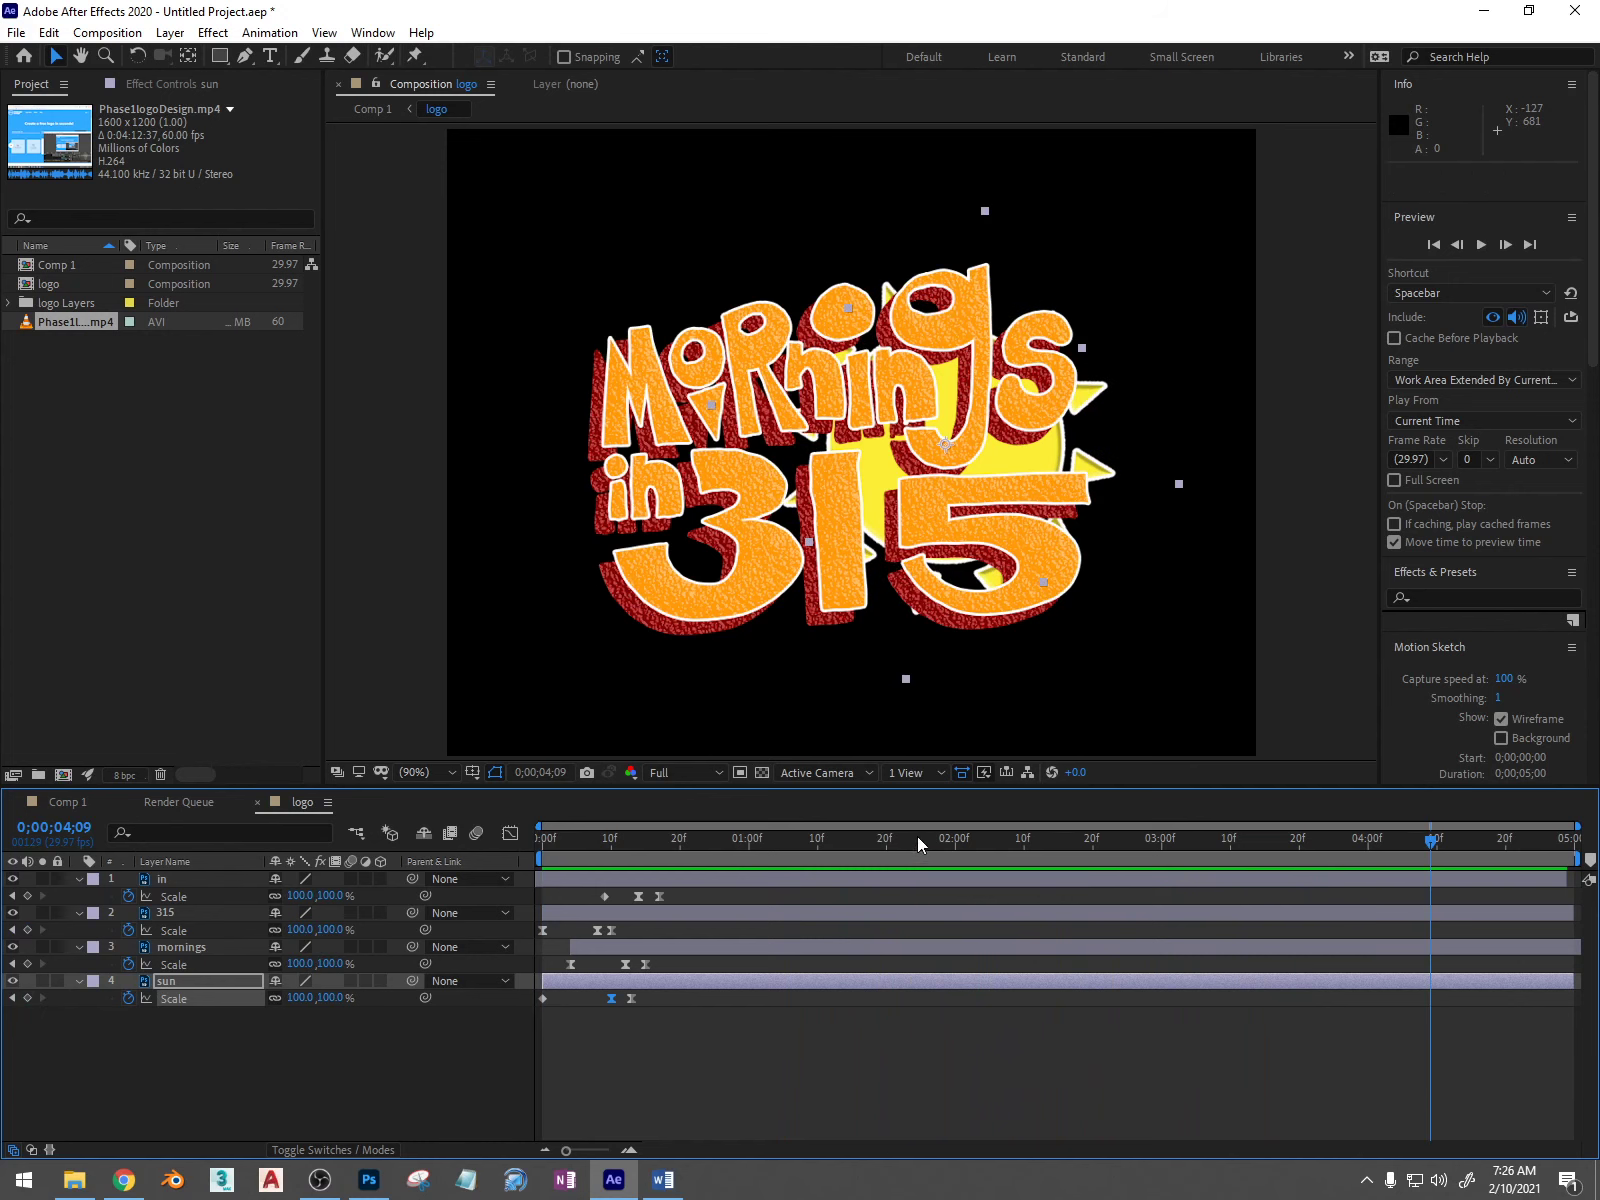
left_click(617, 838)
mouse_move(560, 842)
left_mouse_down()
mouse_move(506, 837)
mouse_move(631, 856)
mouse_move(533, 857)
mouse_move(659, 834)
mouse_move(530, 838)
left_mouse_up()
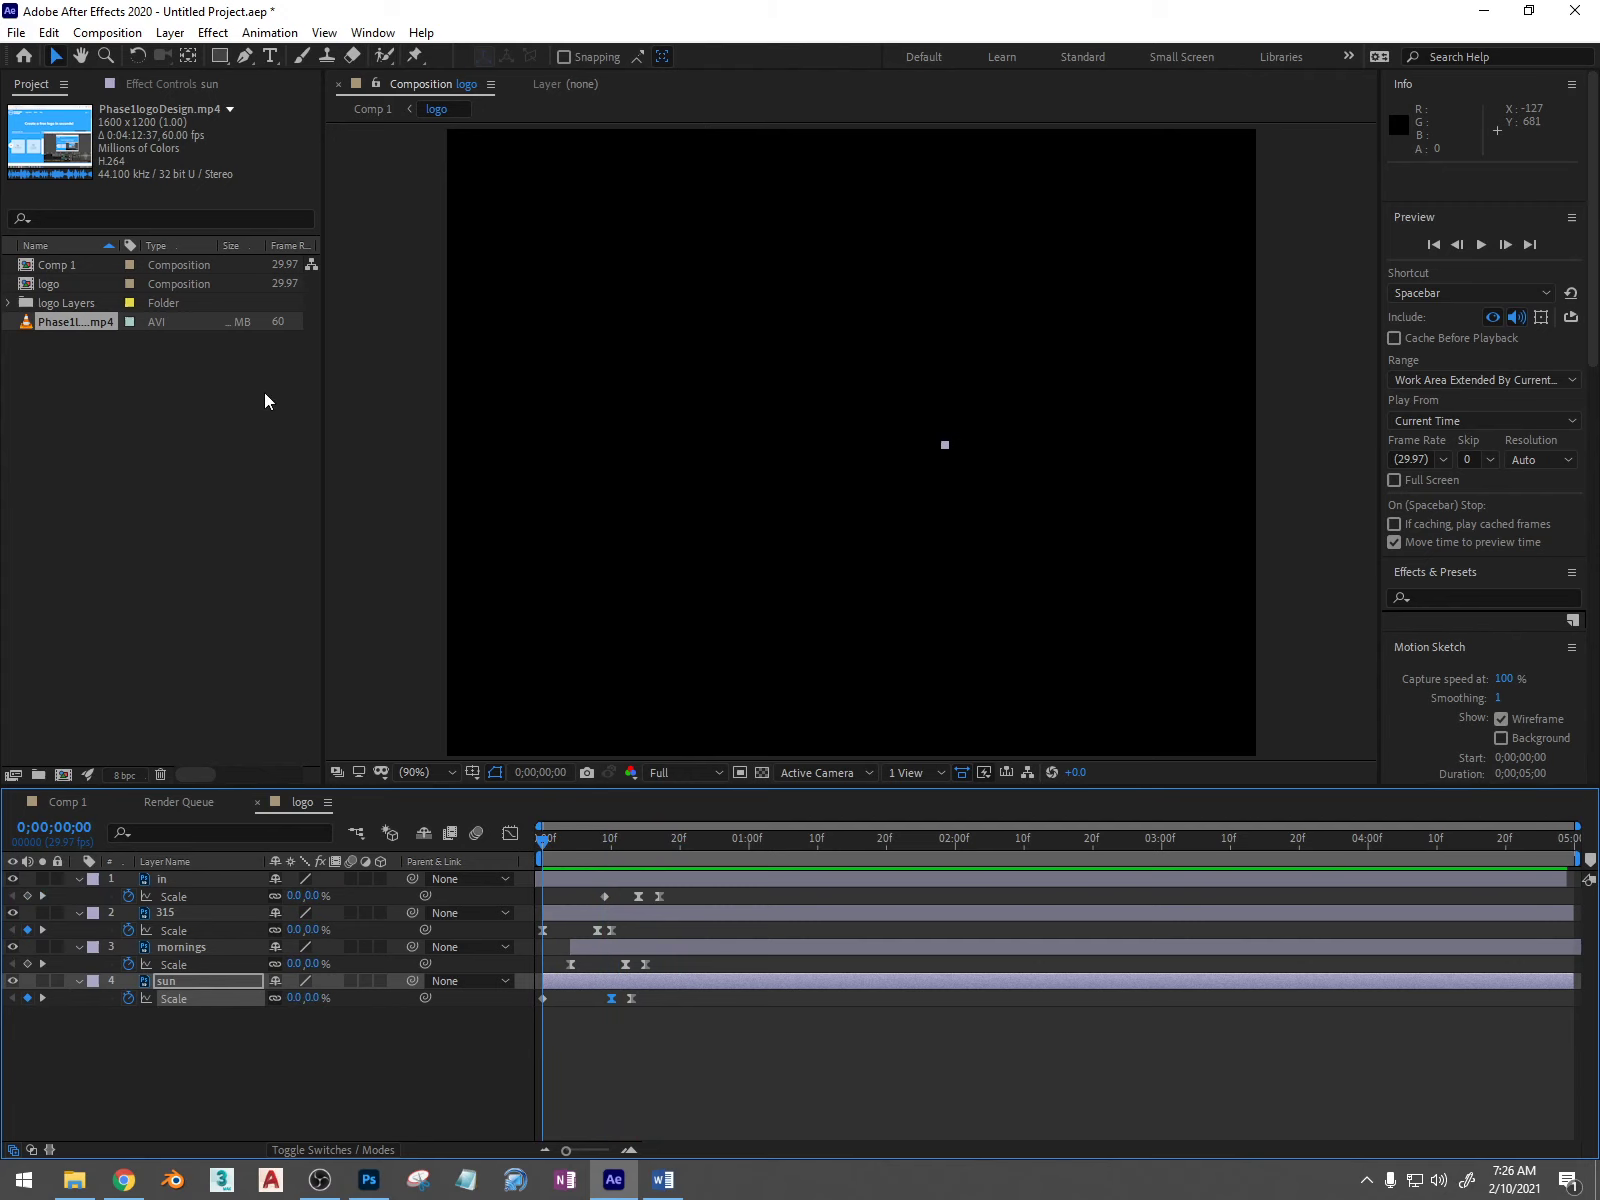
Step: Add the logo composition to the Render Queue and open its Output To file setting
left_click(17, 33)
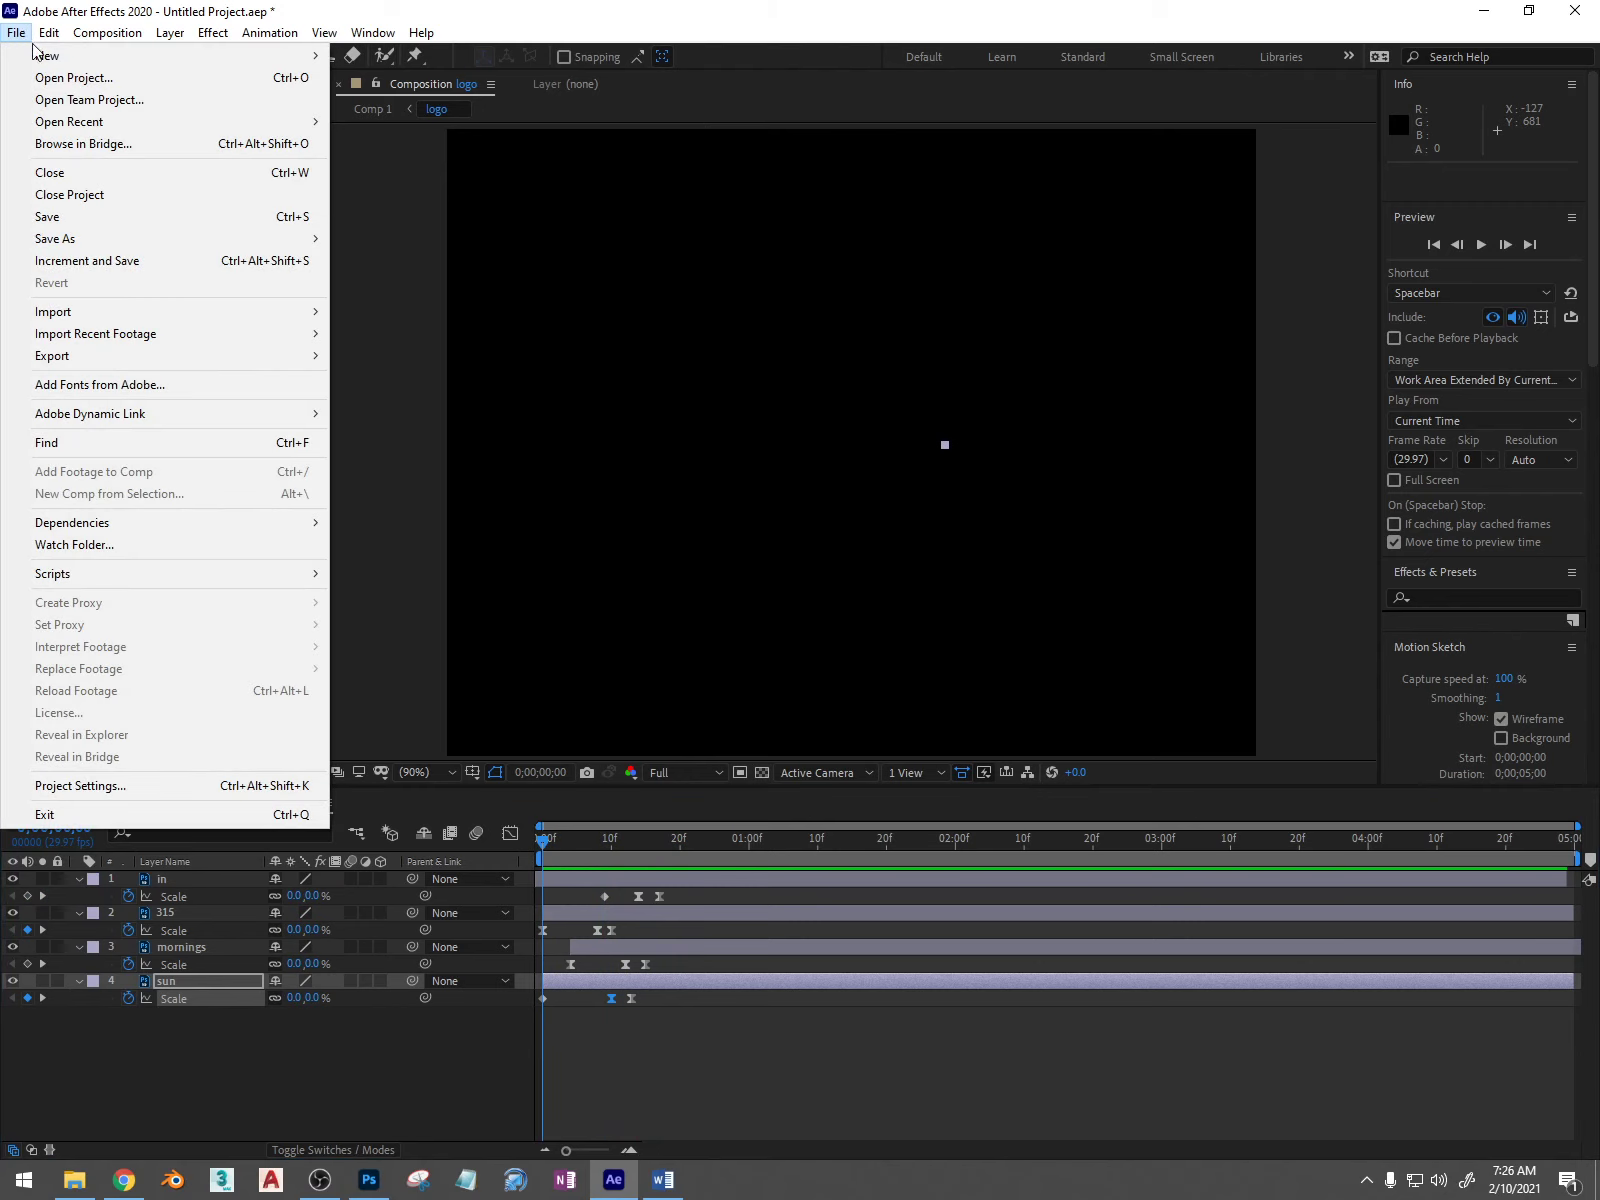
mouse_move(128, 357)
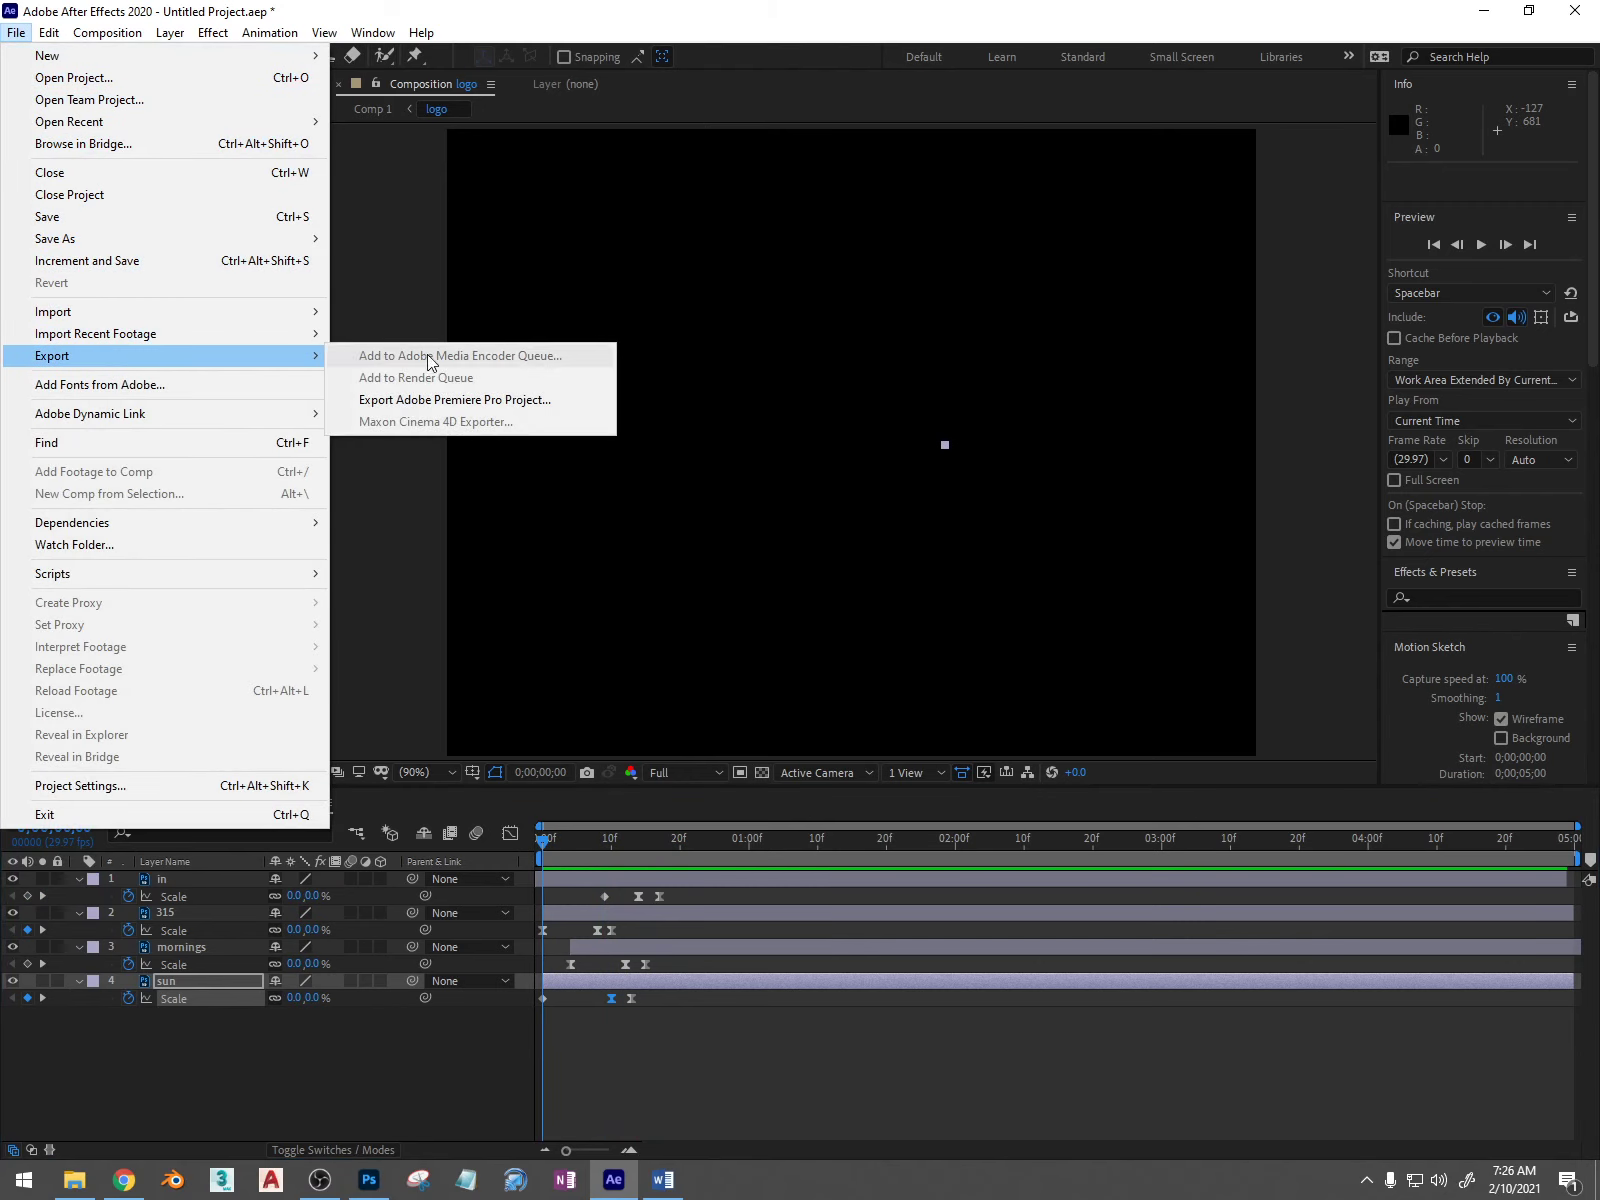
left_click(394, 1078)
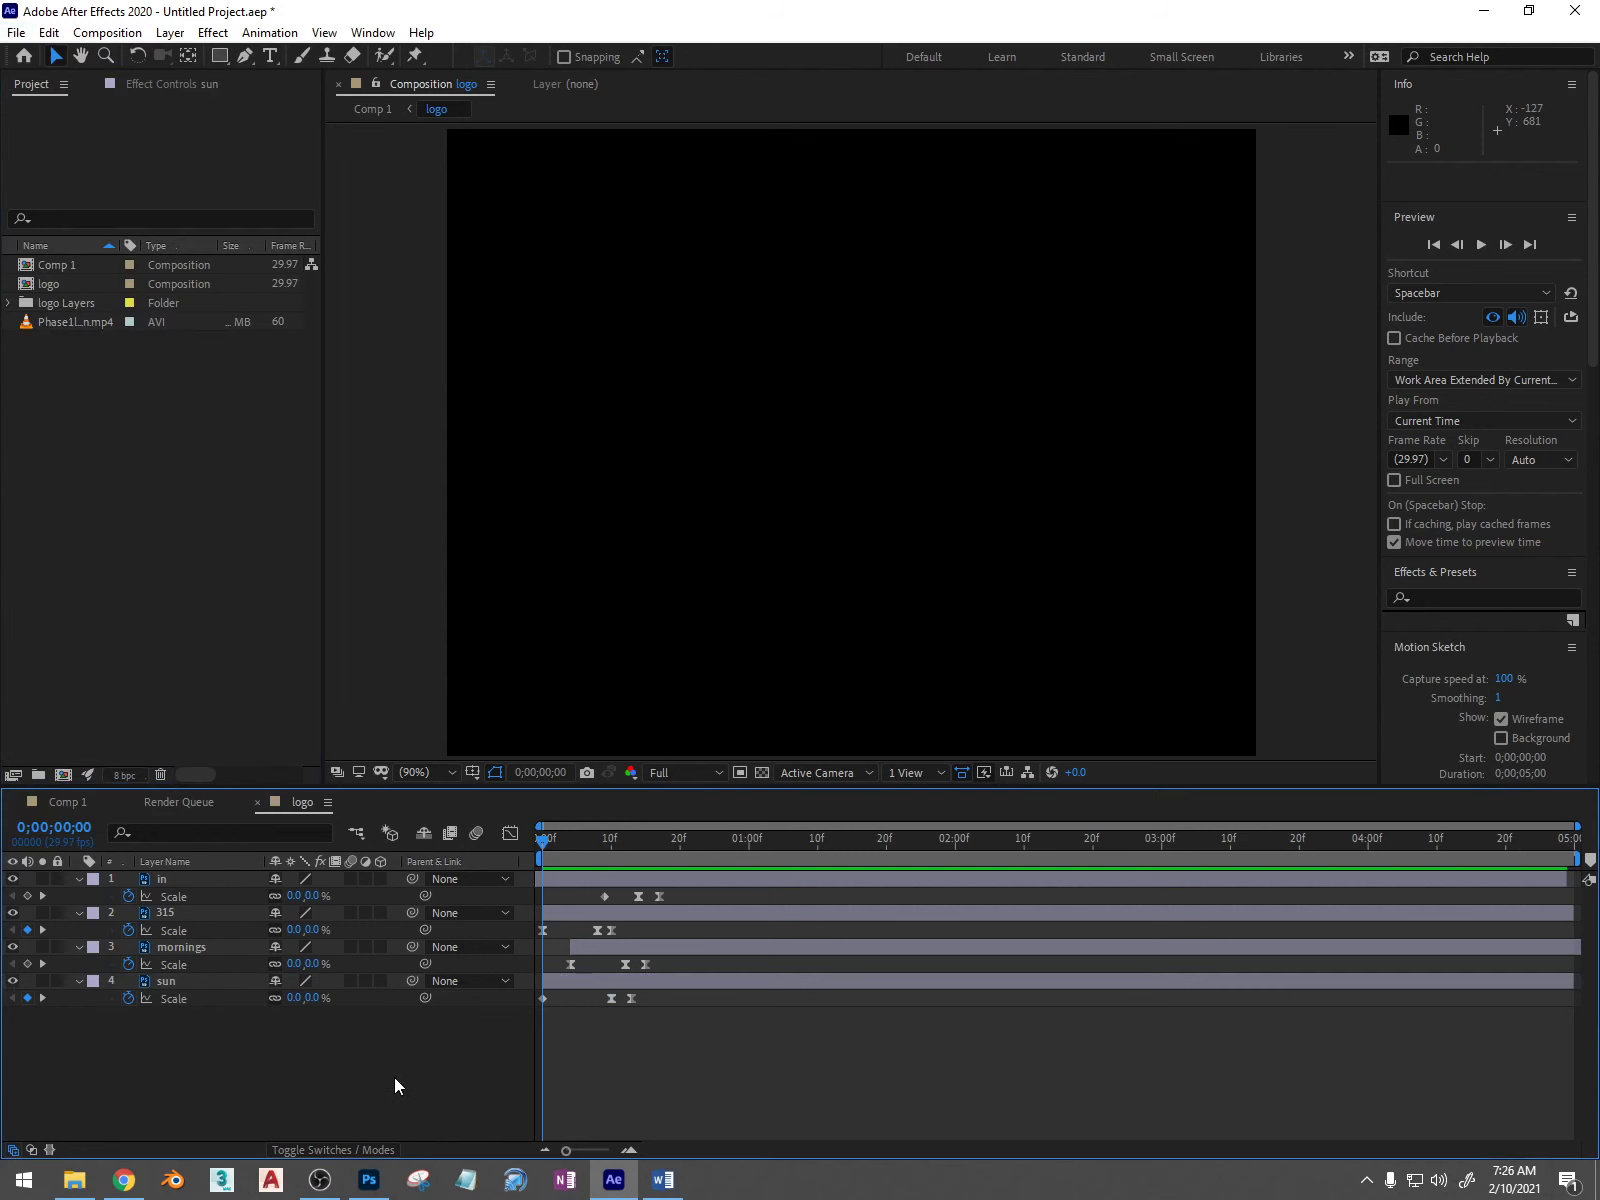
left_click(17, 33)
mouse_move(90, 358)
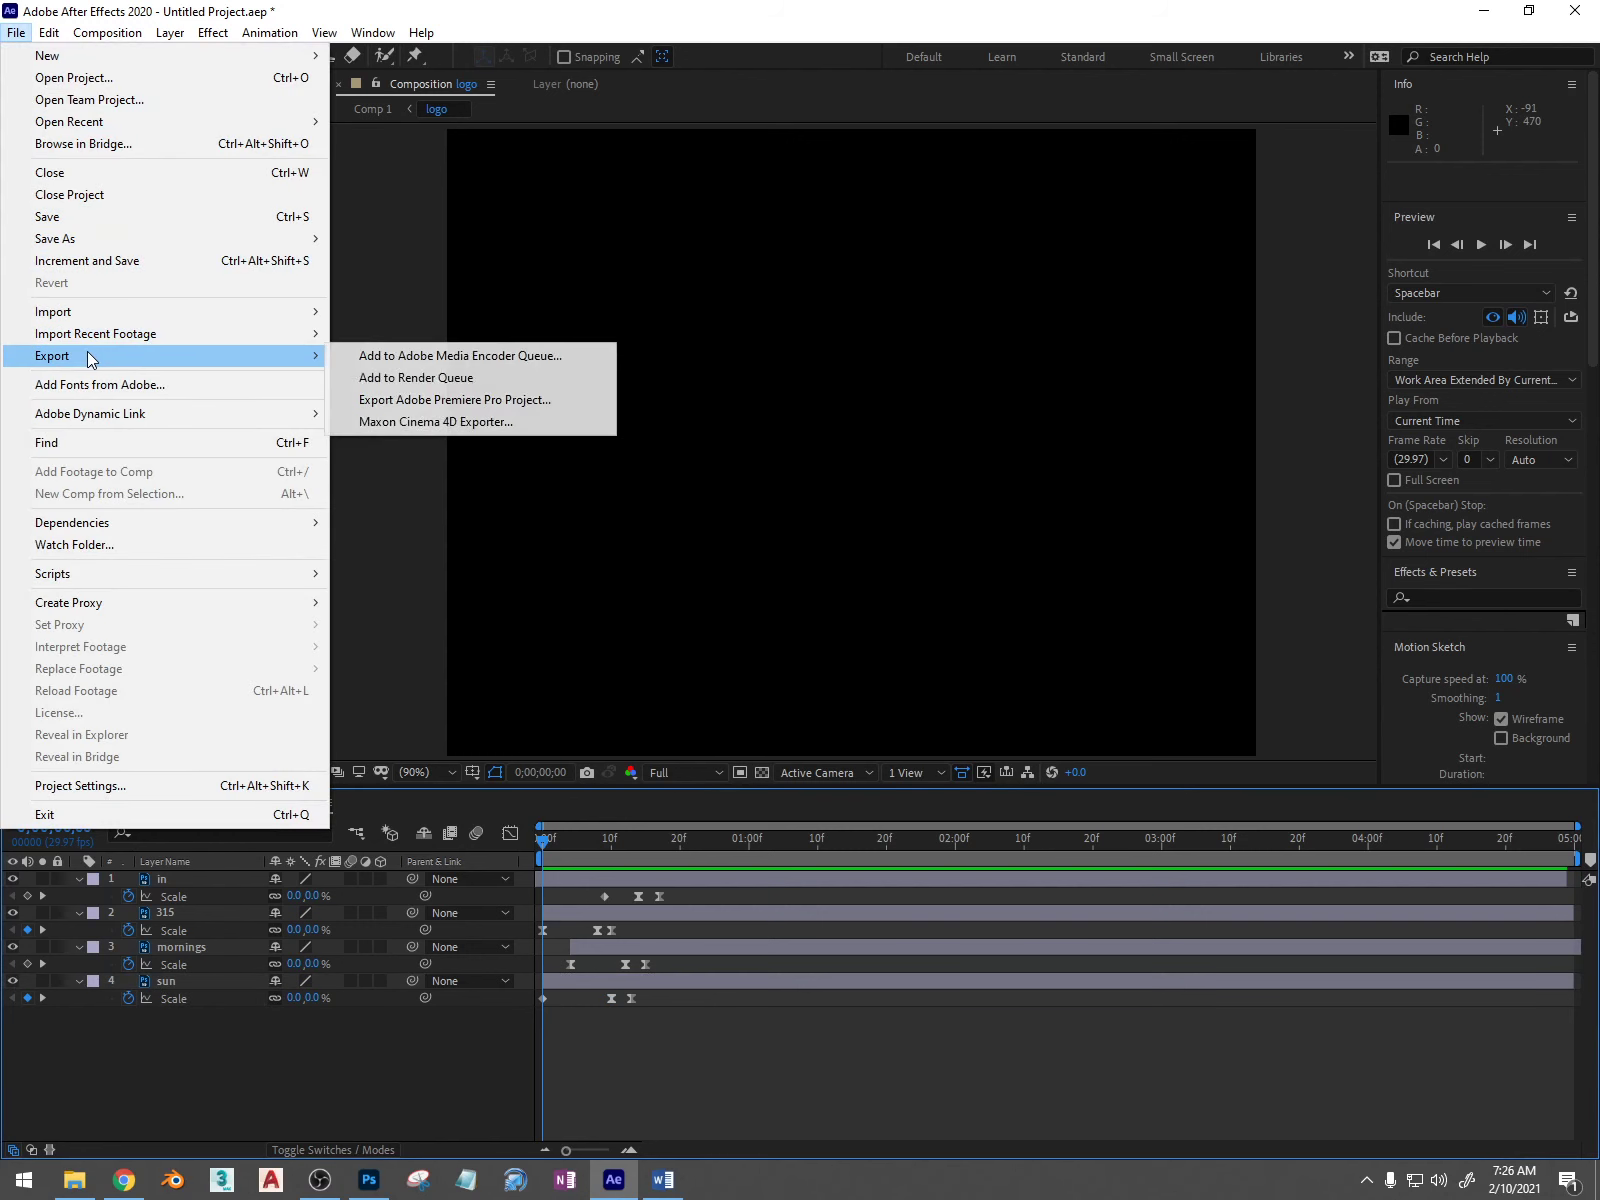
left_click(395, 378)
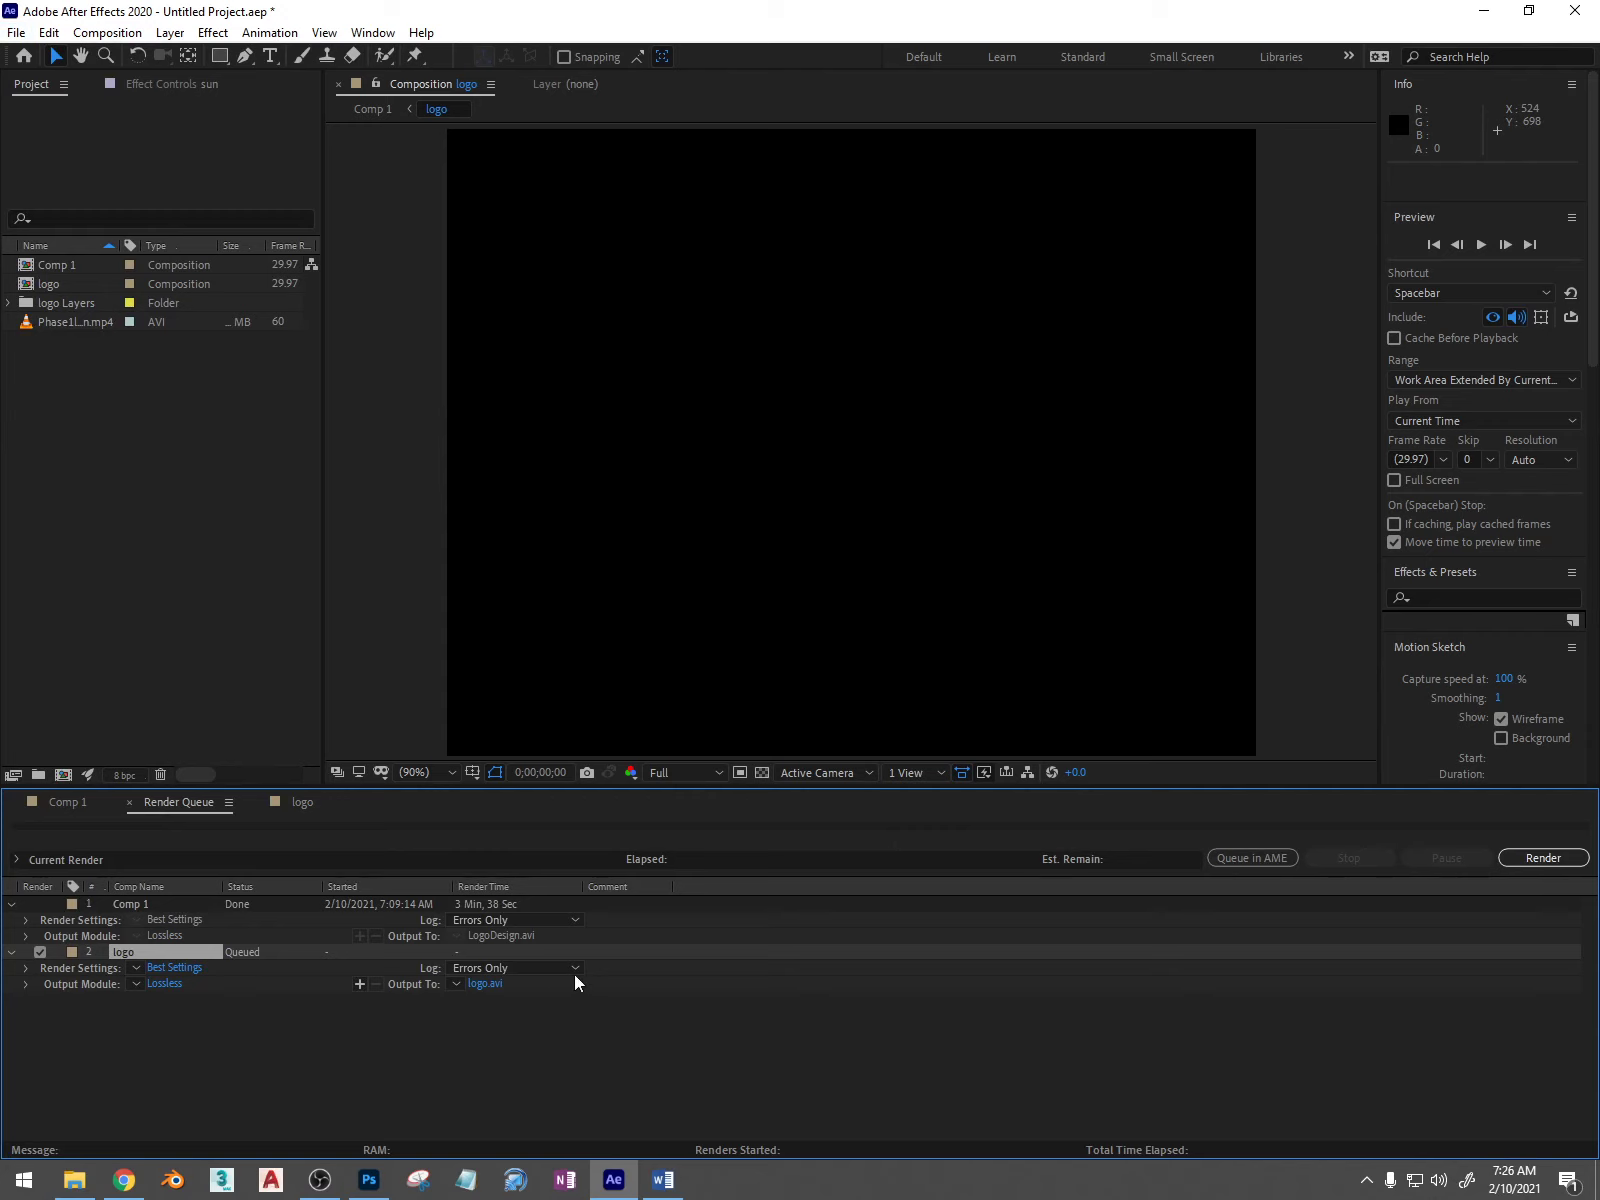
left_click(486, 986)
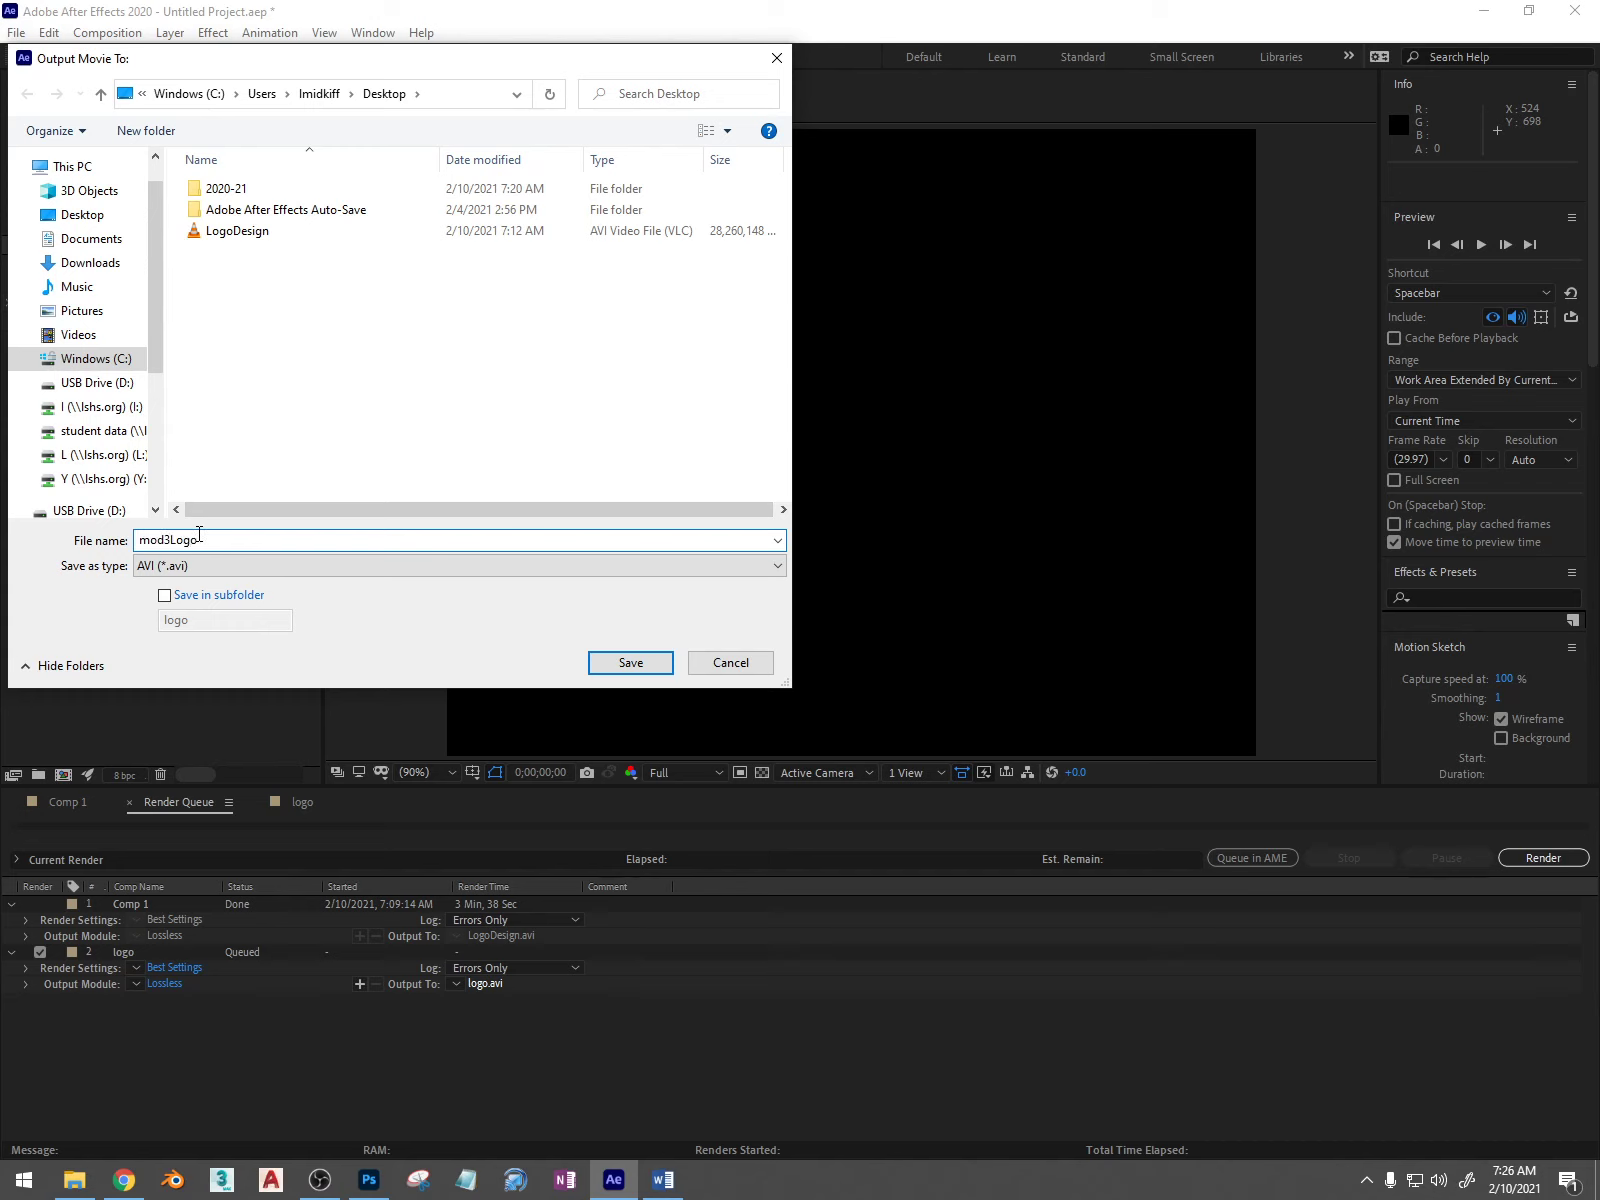
Step: Save the output as mod3Logo.avi in 2020-21 > 2020-21 > School > DigiMotionGraphics > module4
double_click(226, 188)
double_click(230, 195)
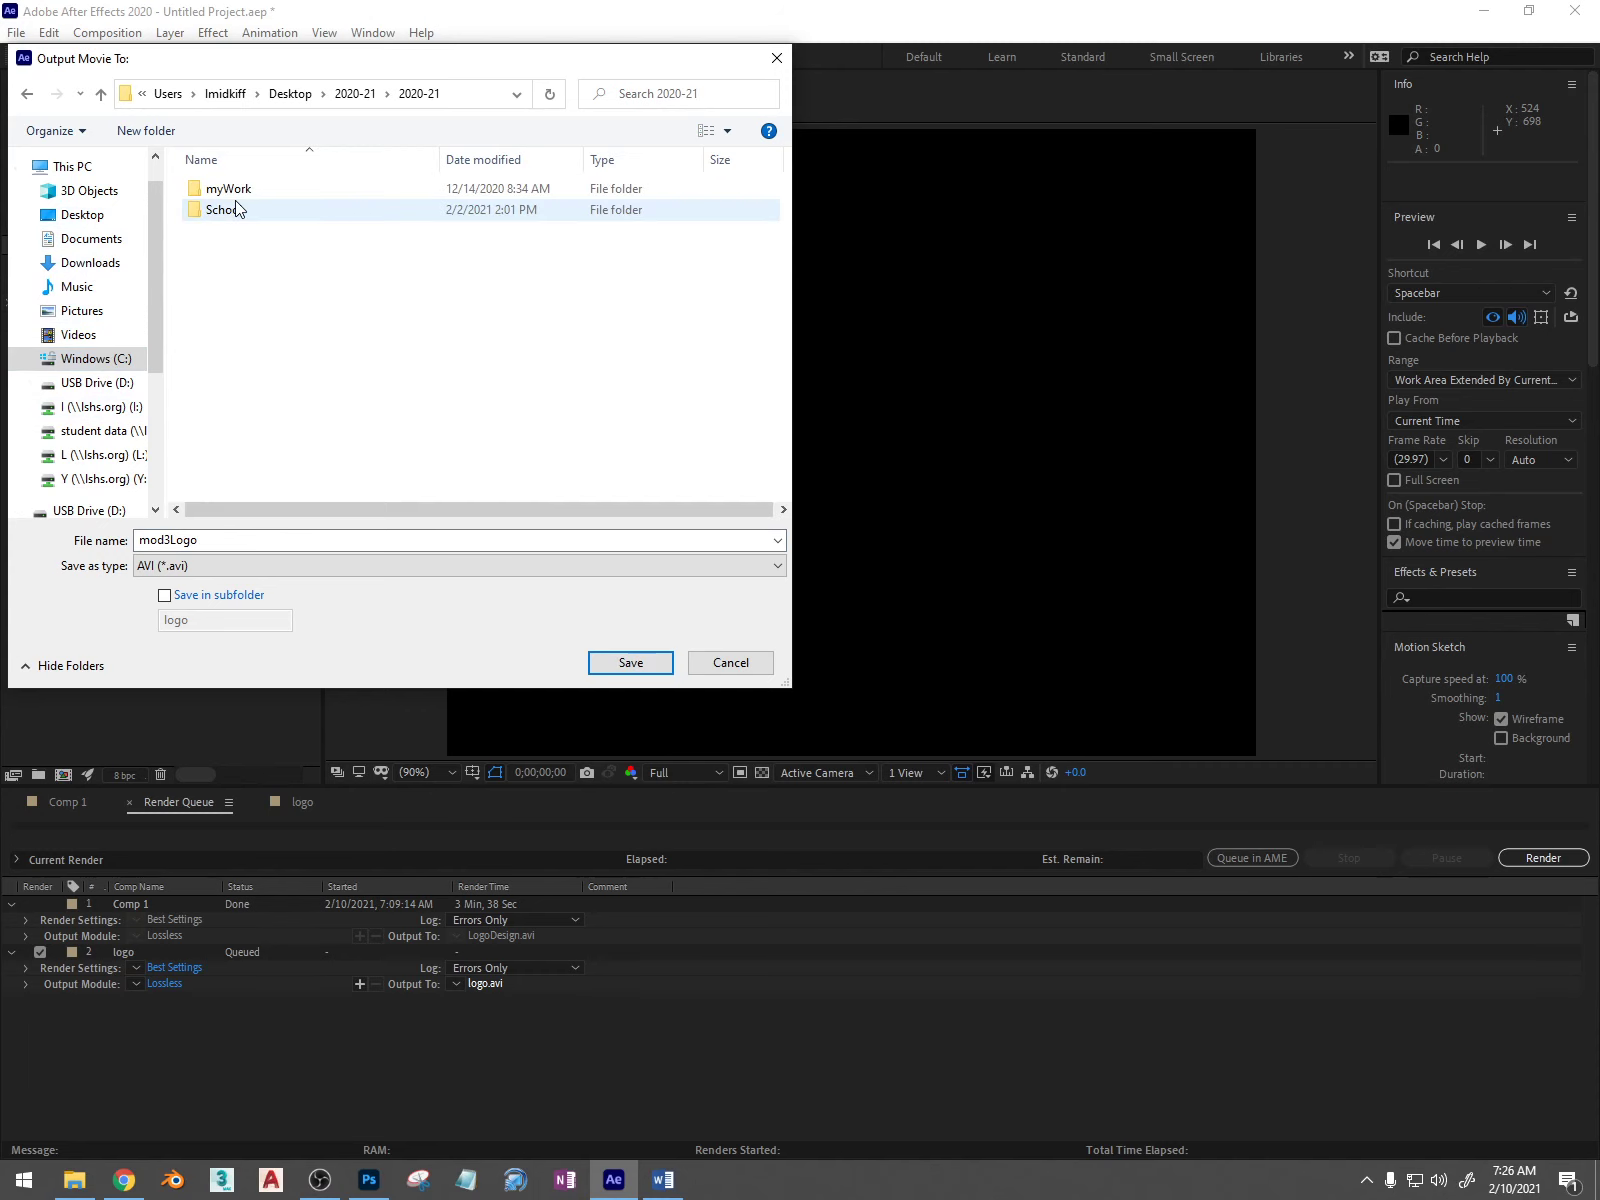
double_click(226, 210)
double_click(241, 252)
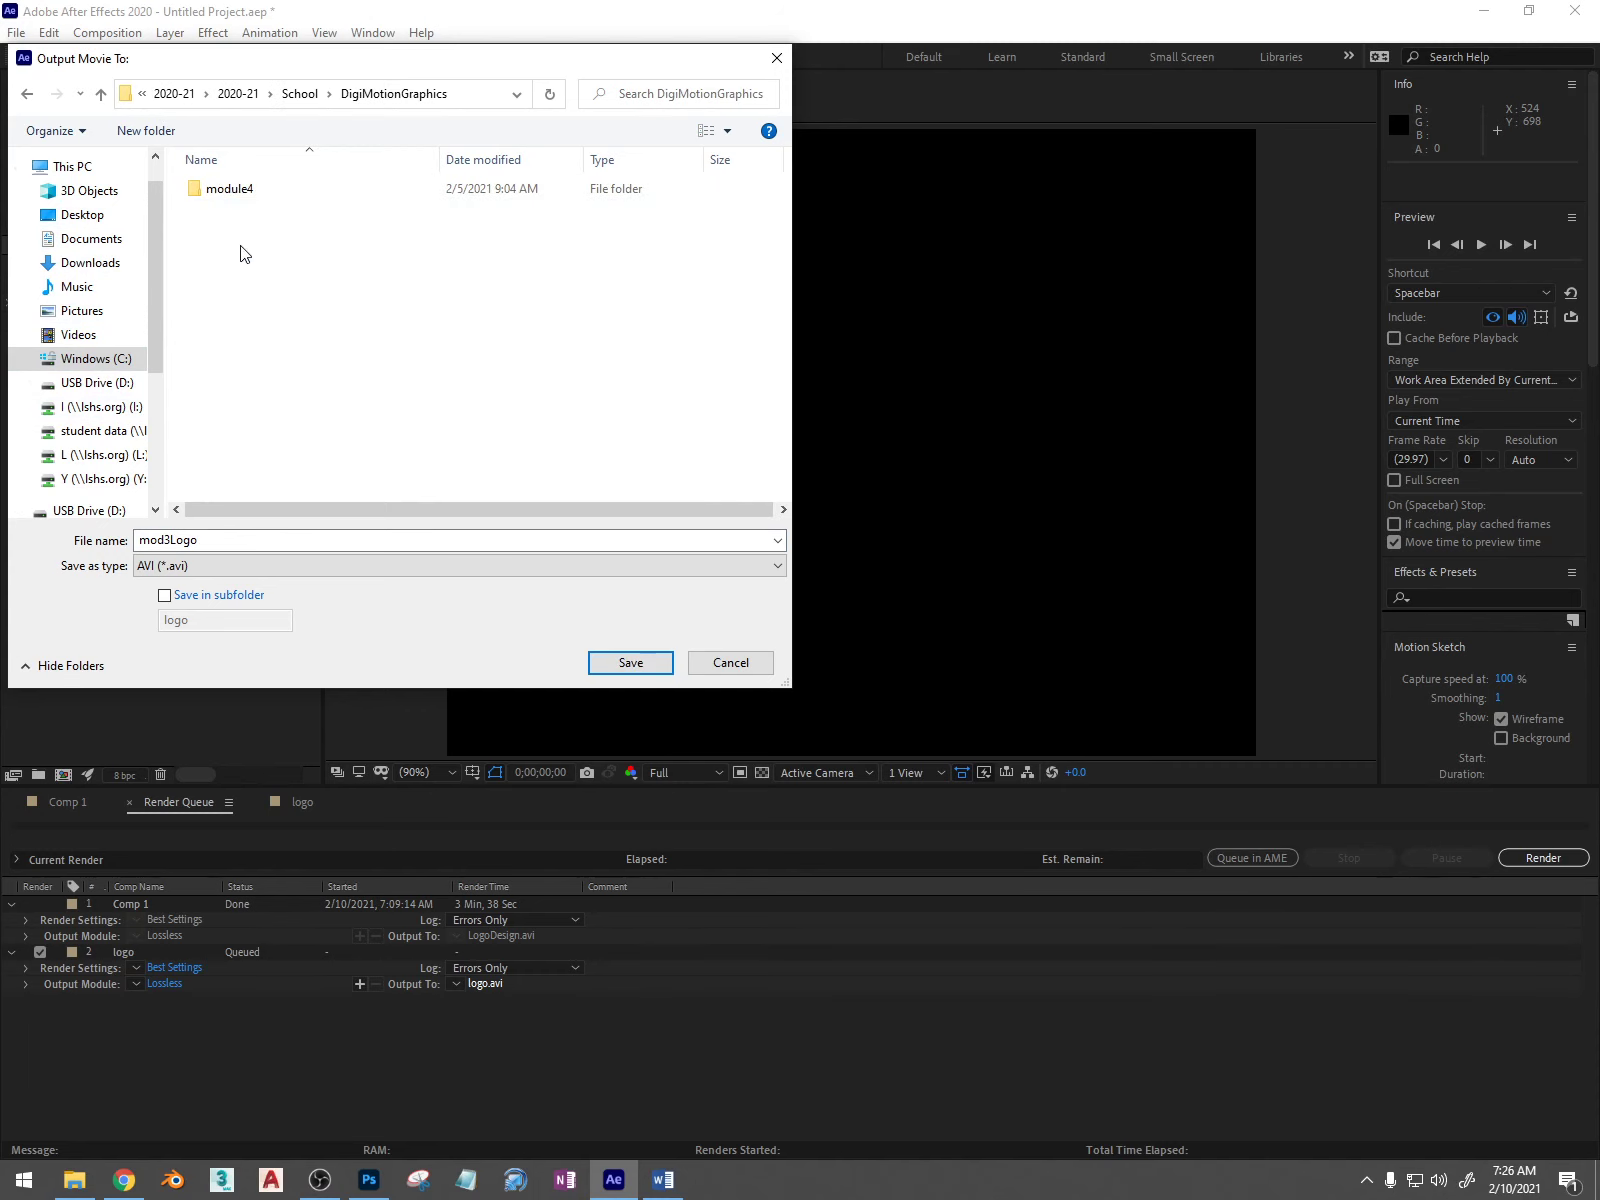
double_click(230, 189)
left_click(622, 664)
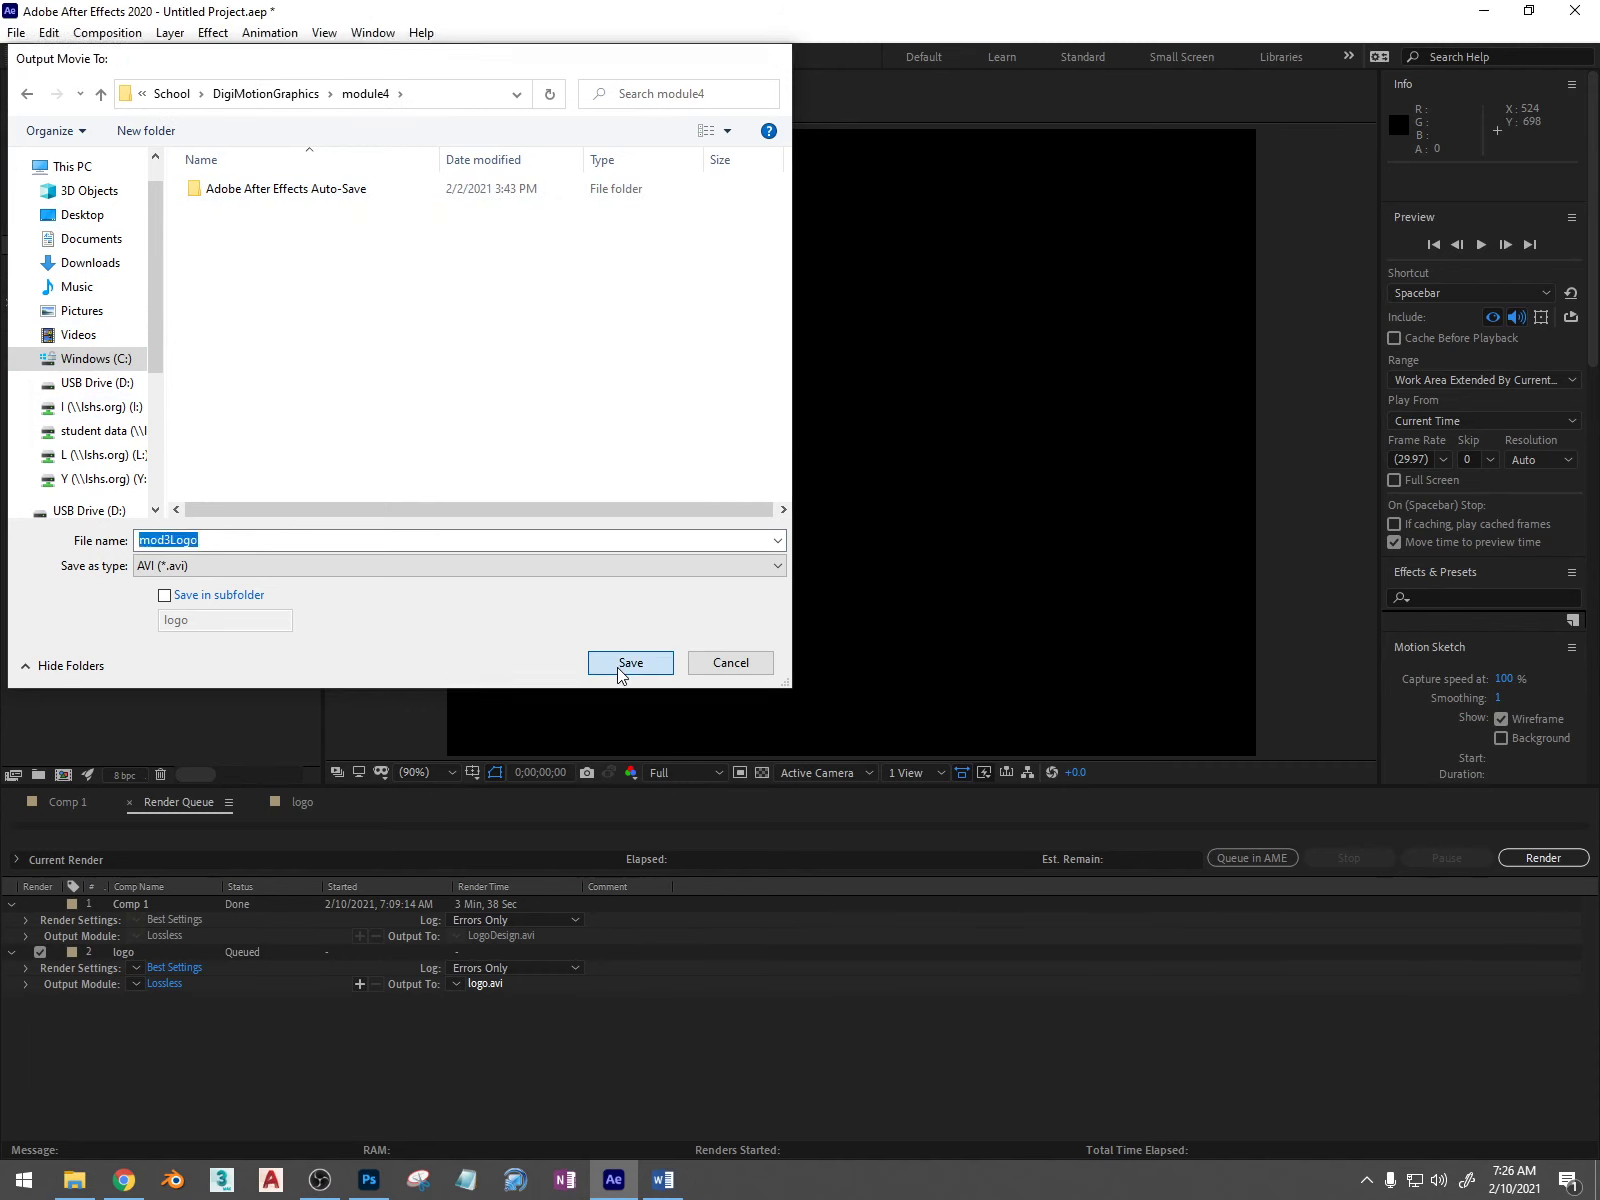
Step: Render the queued logo composition to mod3Logo.avi
left_click(1543, 858)
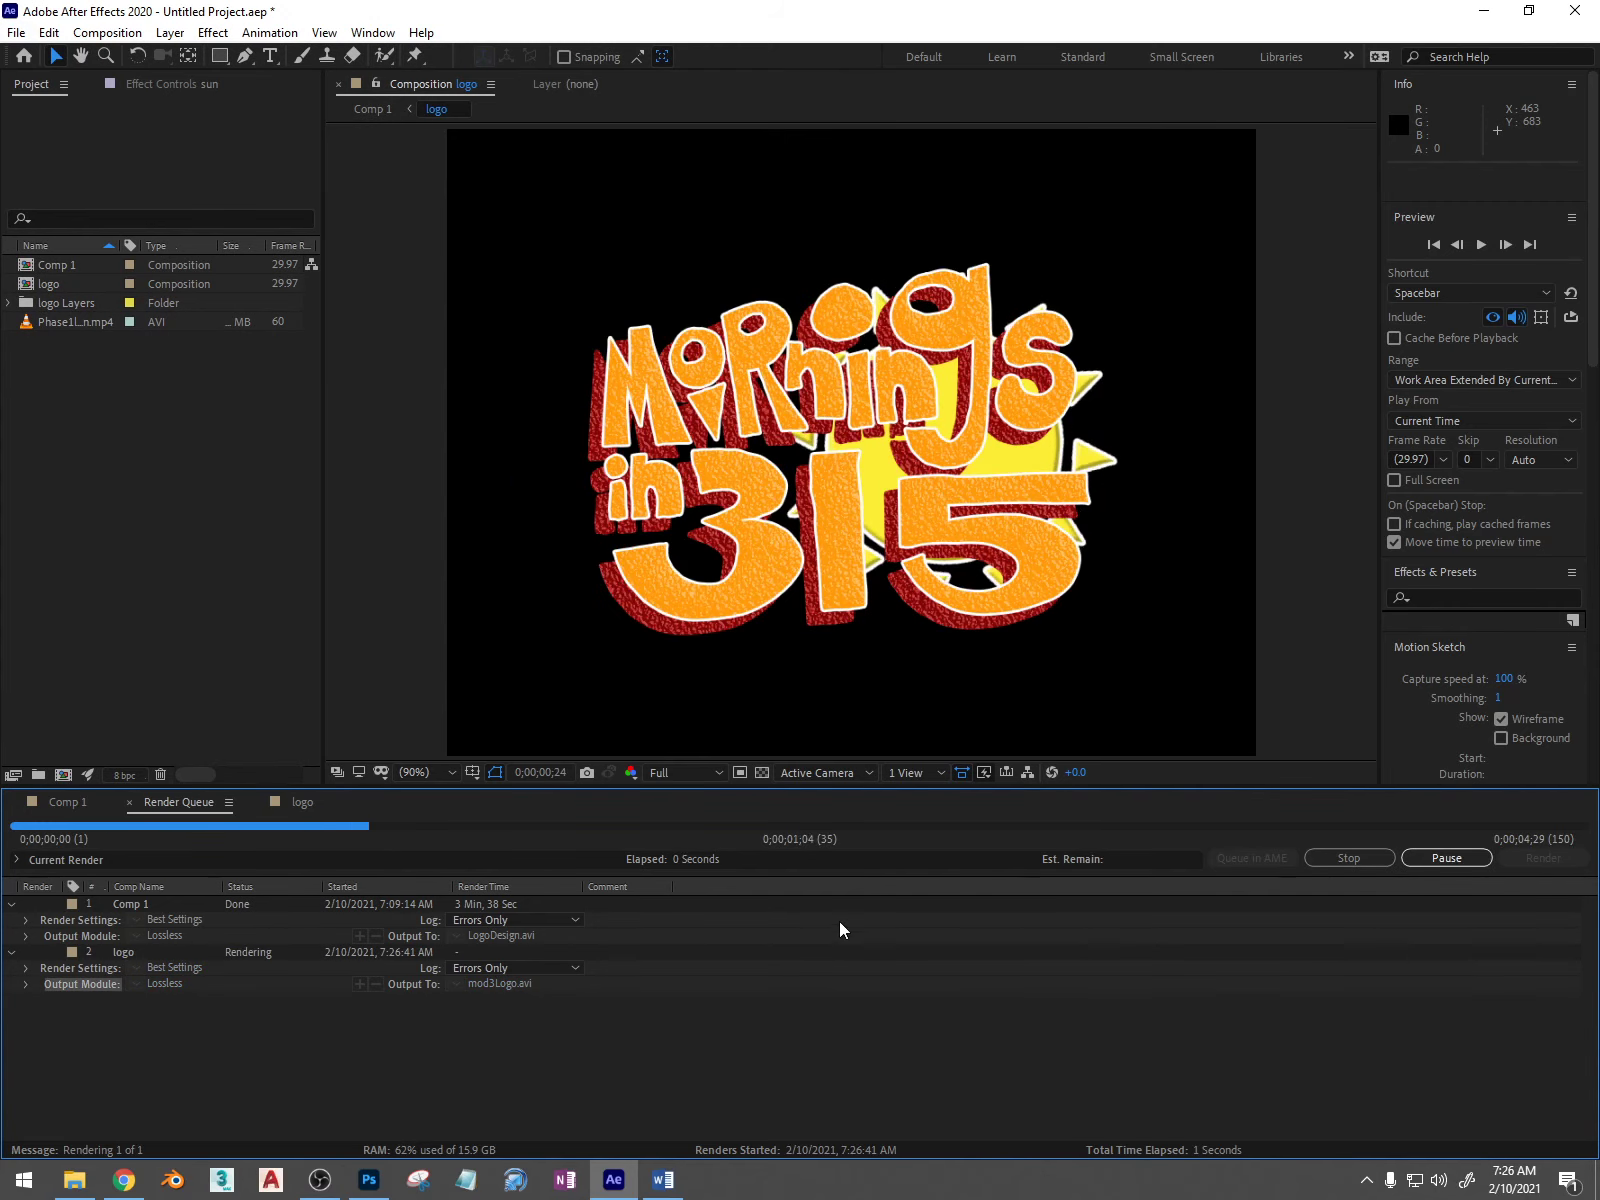